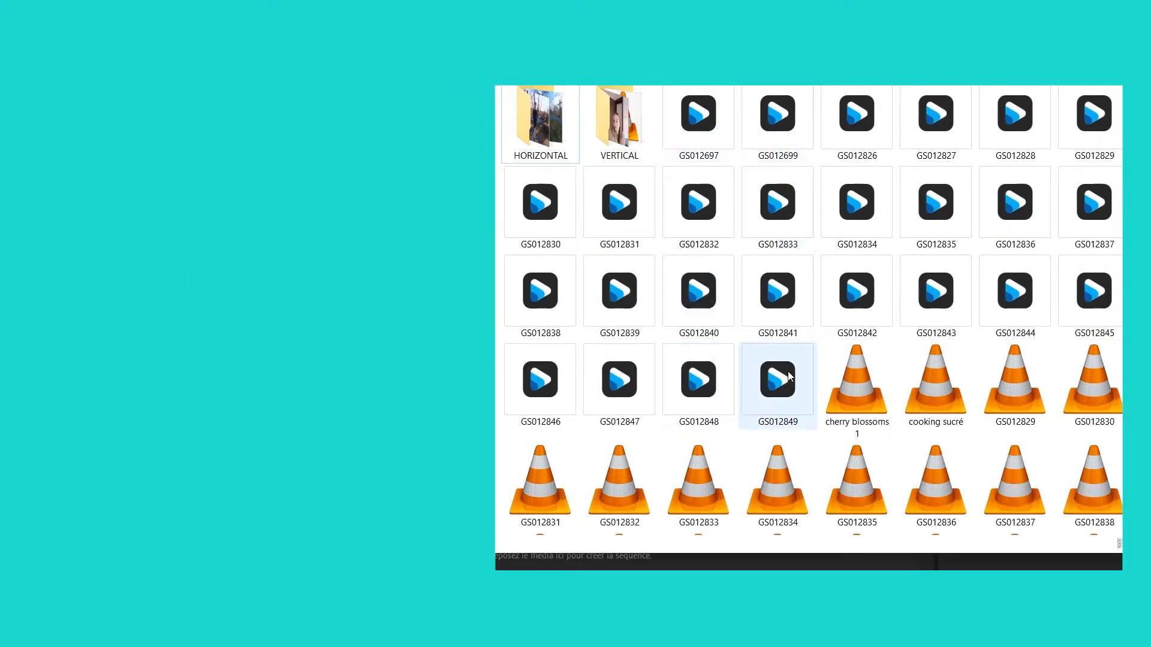
Step: Select the 360 MOV clips GS012829 to GS012849 in the footage folder and import them into the TUTOS YT FR project in Premiere Pro
scroll(541, 306, down, 3)
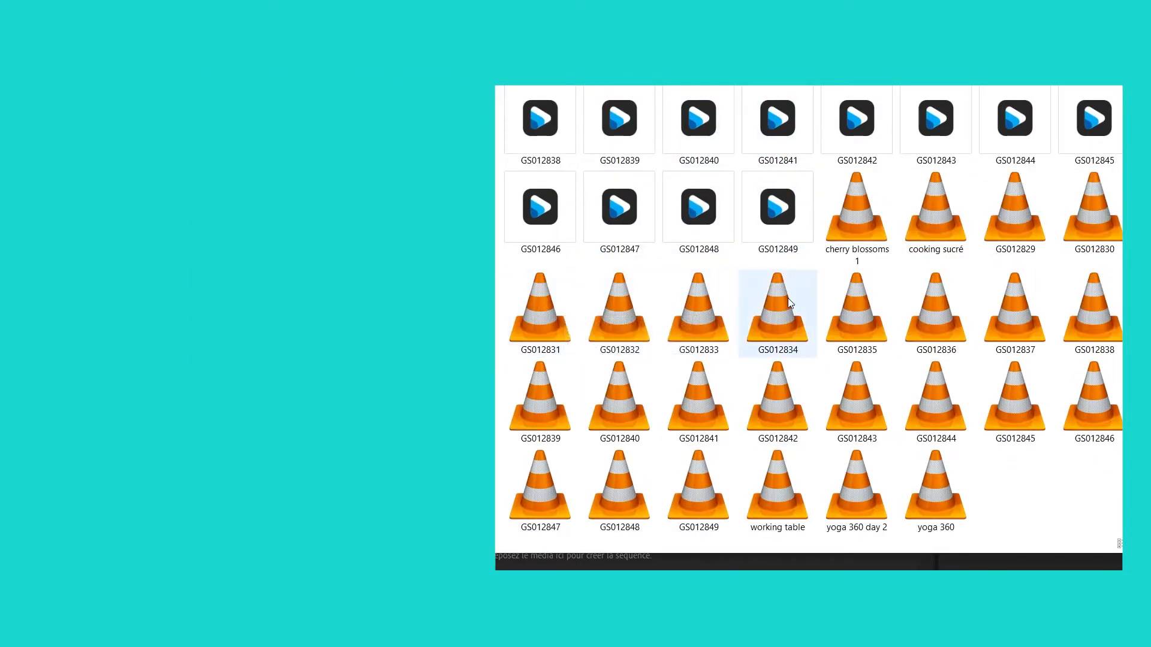
mouse_move(788, 297)
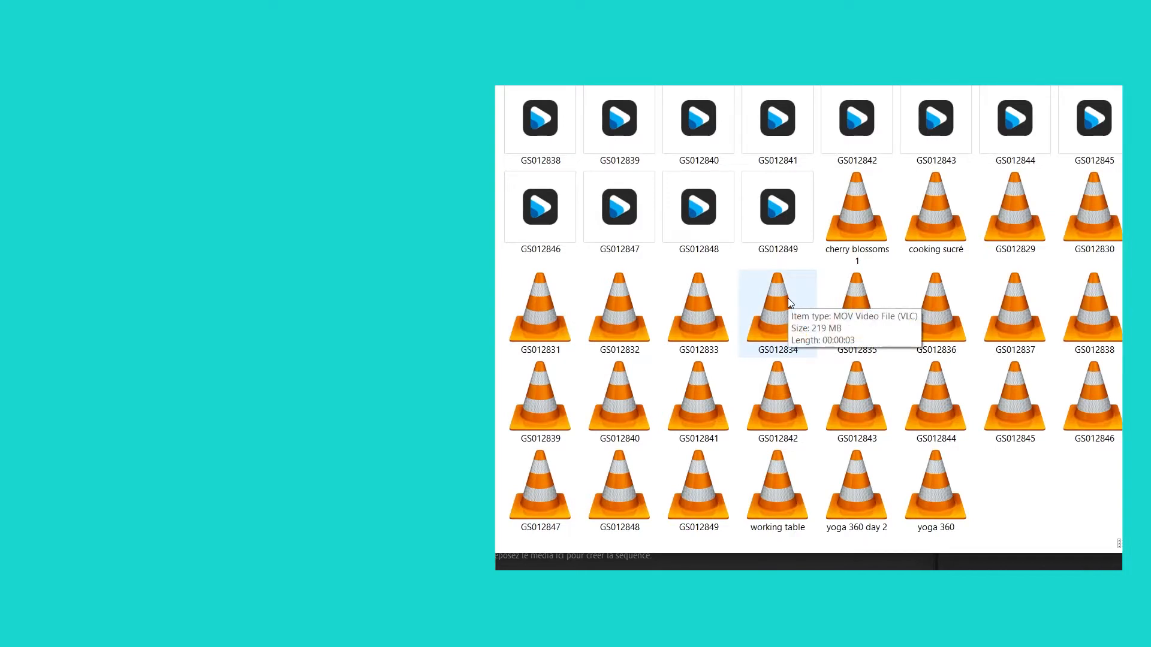
shift+click(619, 395)
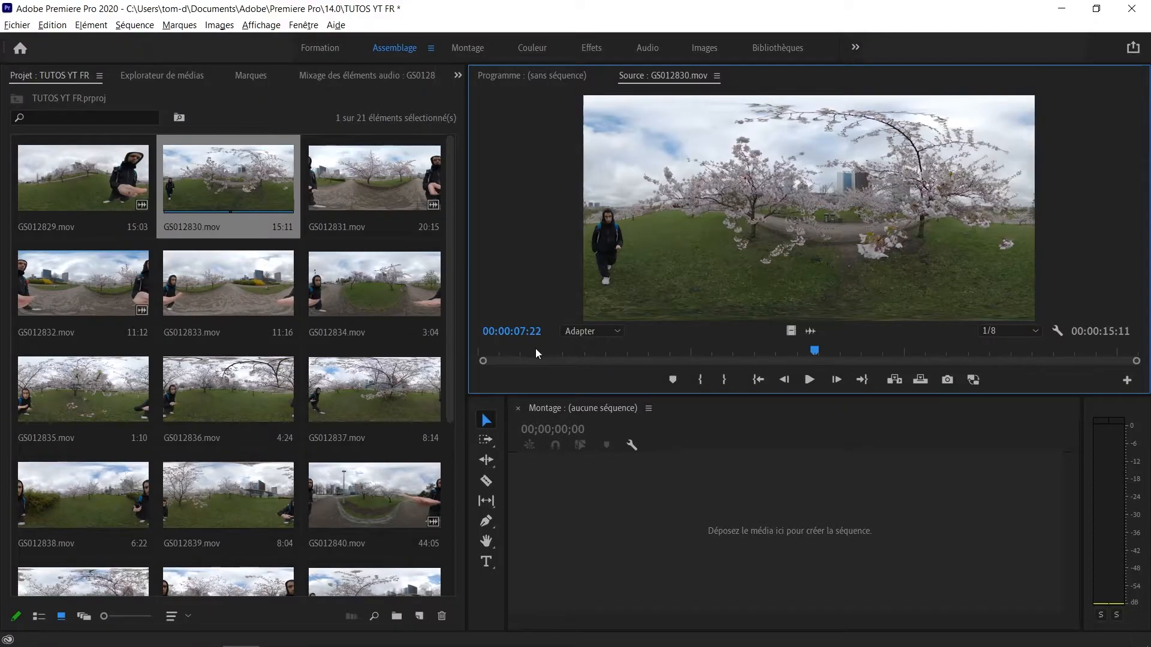
Step: Skim through the GS012830.mov source clip, and create a sequence from GS012840.mov in the Montage workspace
drag(535, 350, 796, 359)
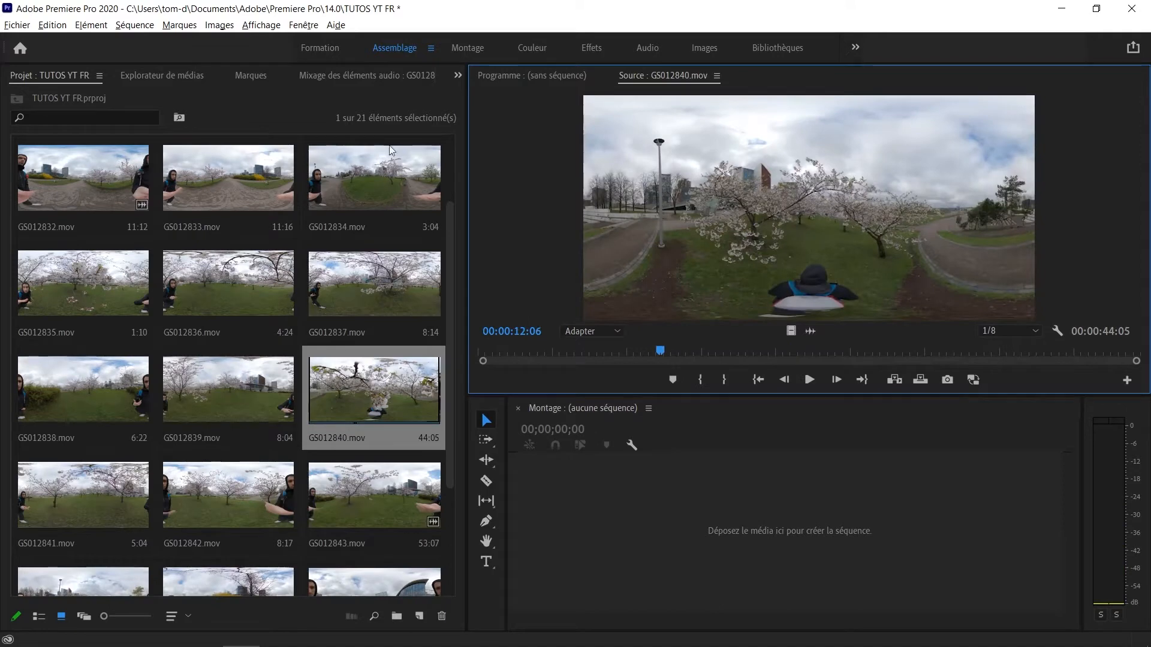
click(473, 50)
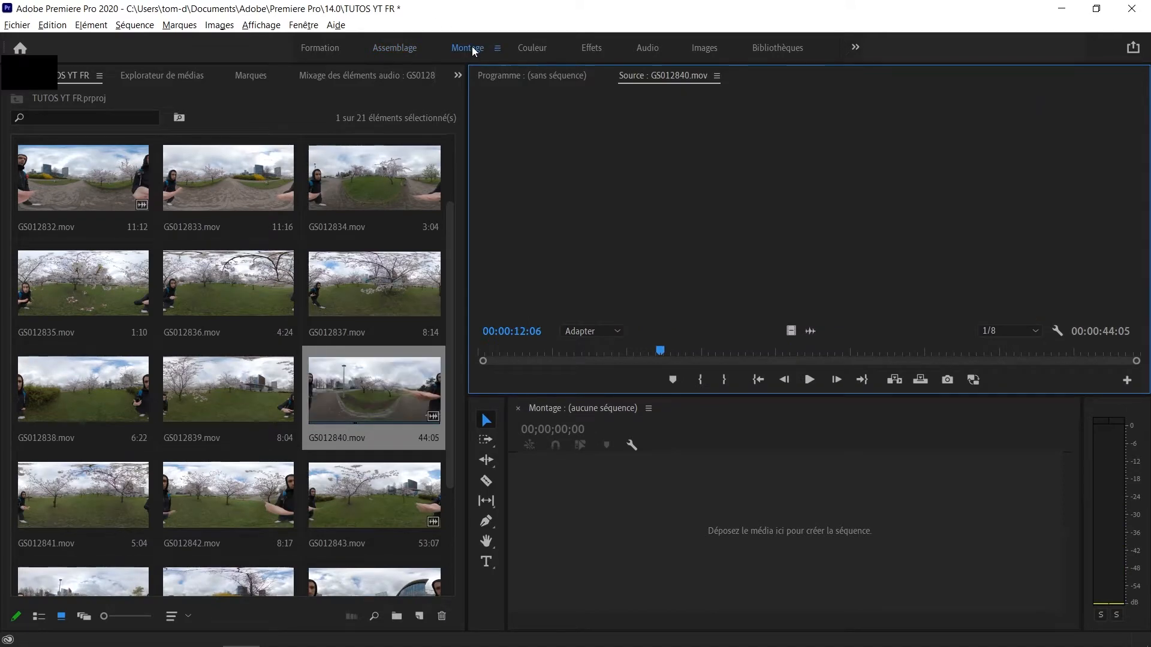
drag(265, 436, 604, 450)
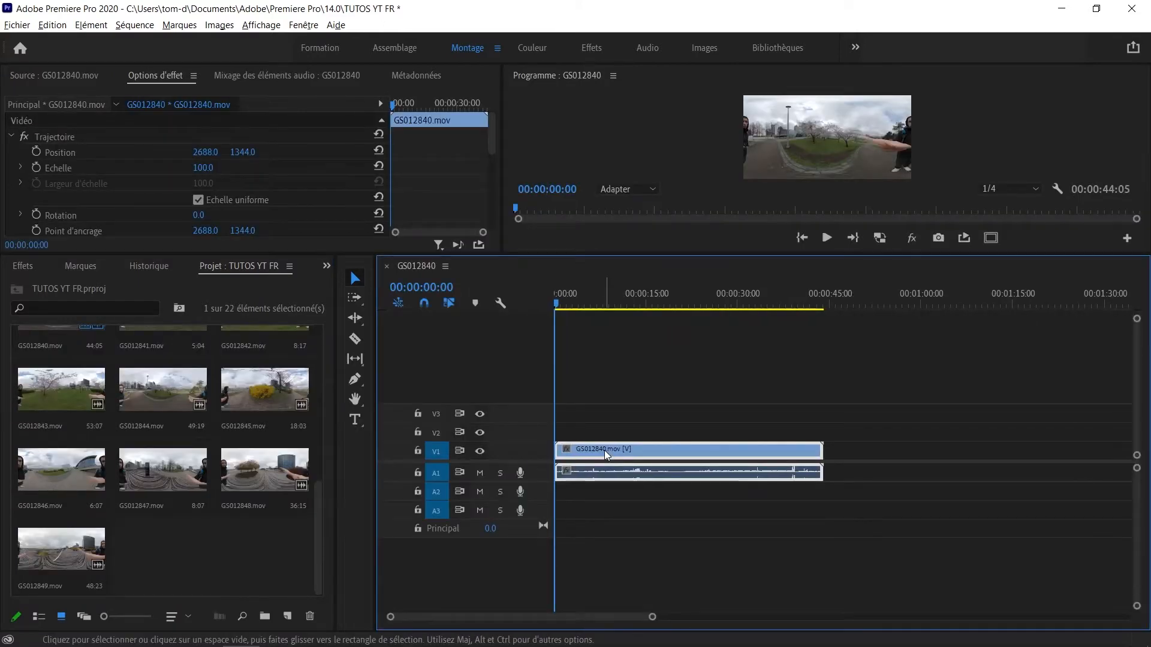
Step: Enlarge the program monitor and play the first seconds of the GS012840 sequence
drag(636, 254, 629, 481)
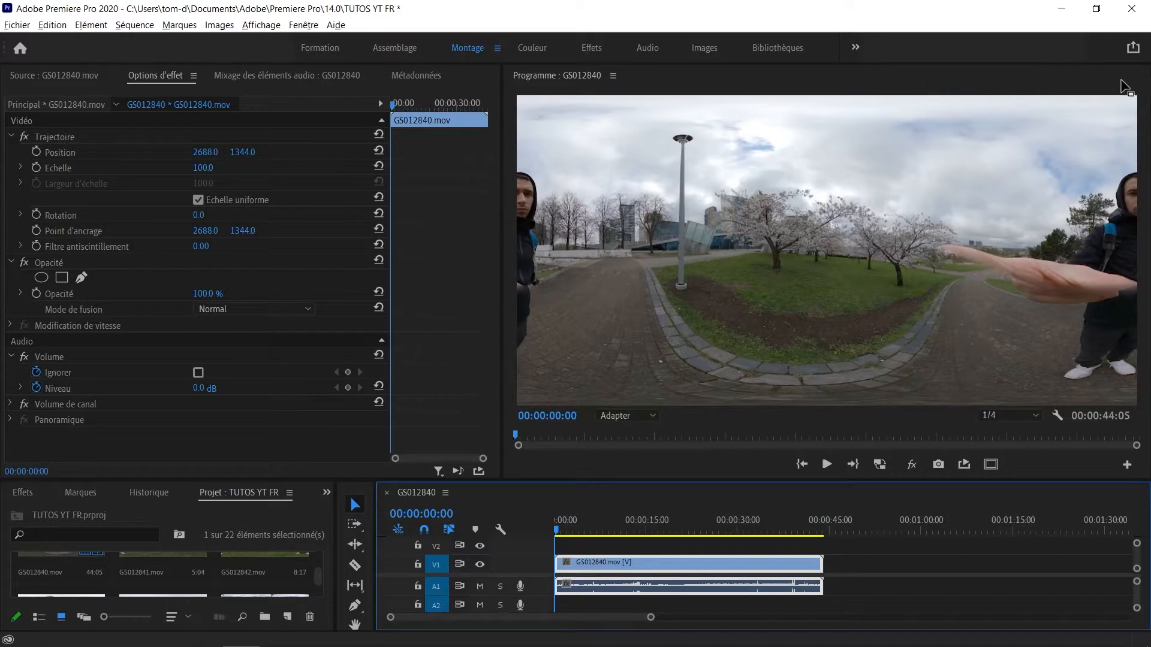
key(space)
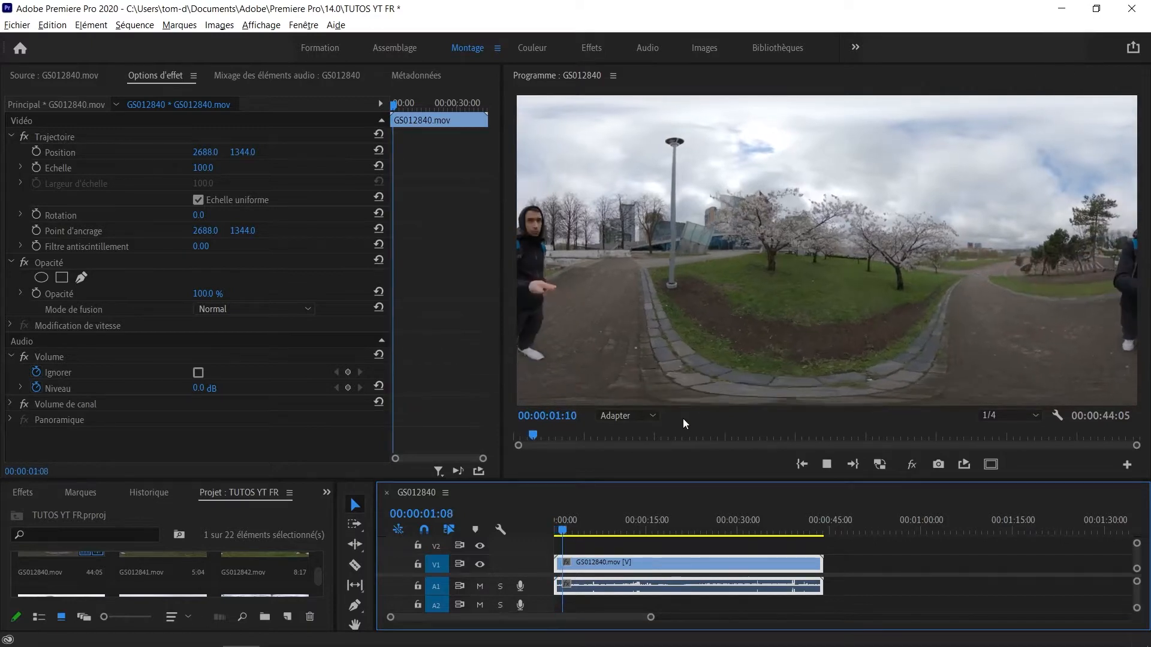
key(space)
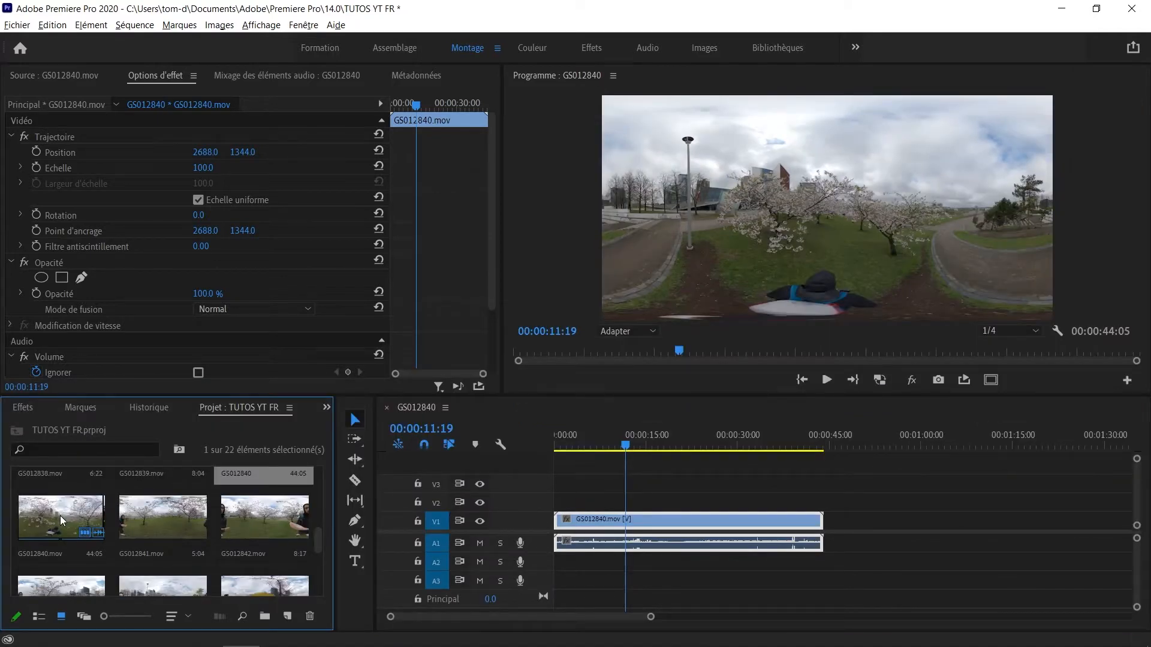
Step: Create a QuickTime proxy for GS012840.mov with the CineForm Low Resolution Proxy preset, and close Media Encoder once it is encoded
click(60, 515)
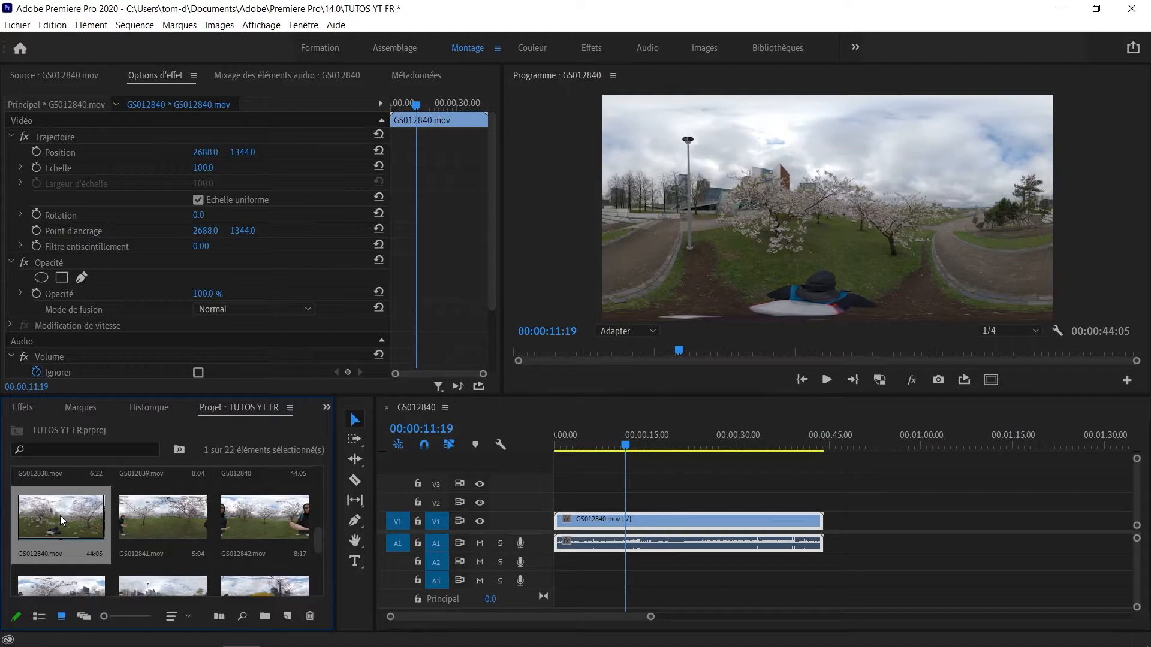
scroll(68, 537, up, 1)
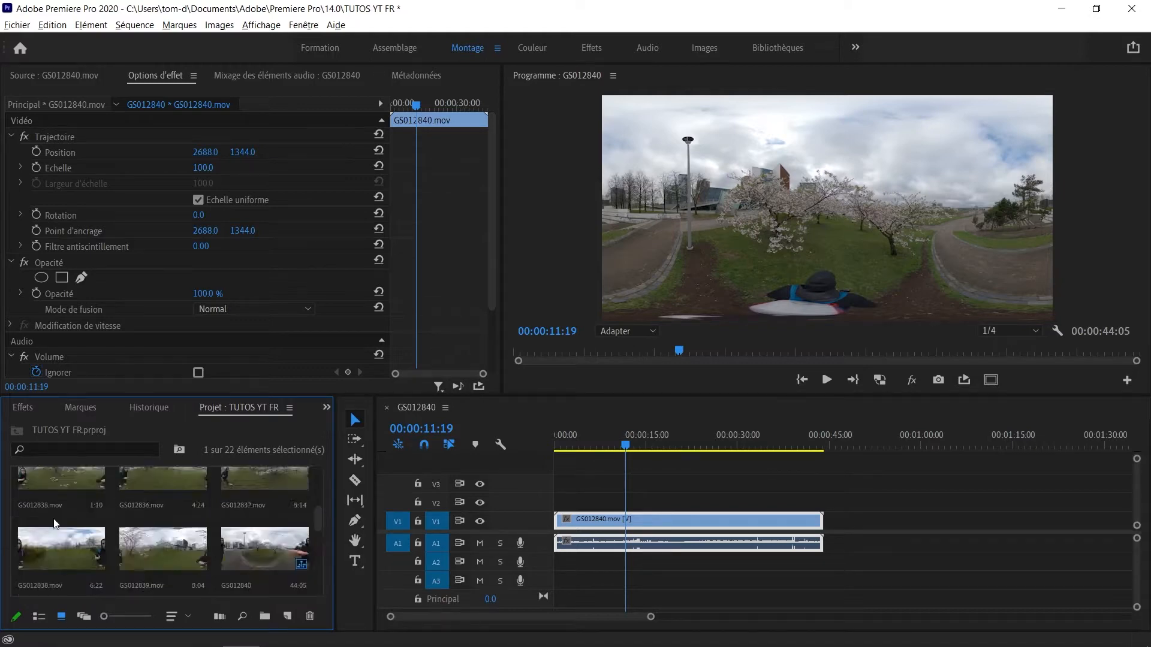
right_click(60, 555)
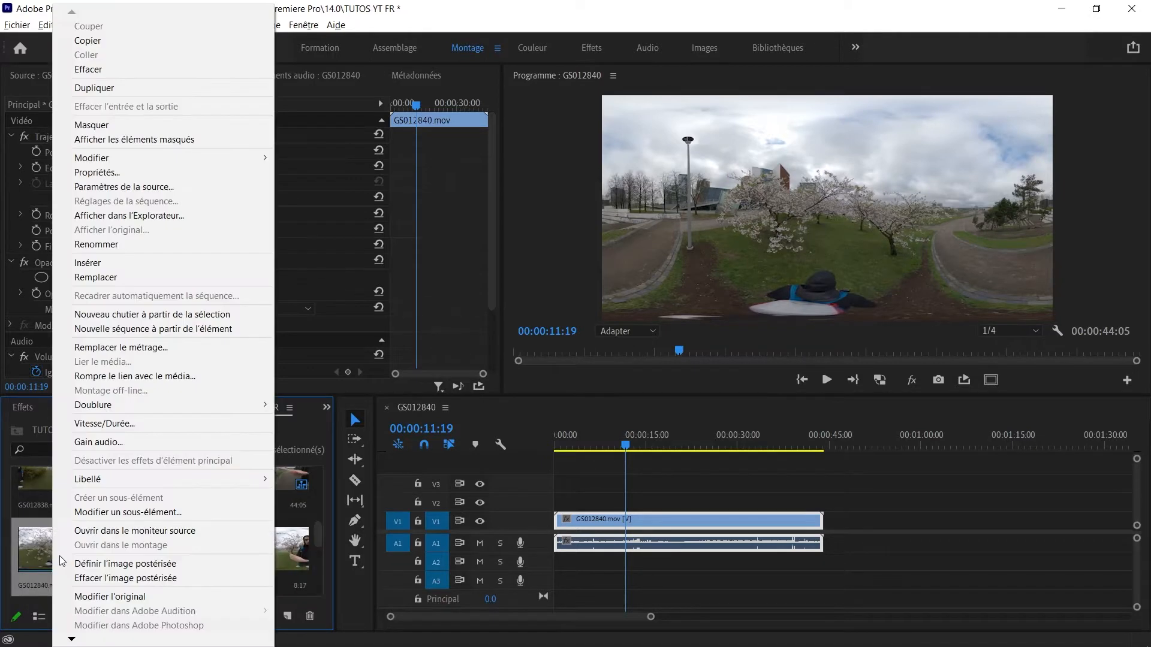
mouse_move(185, 405)
click(319, 407)
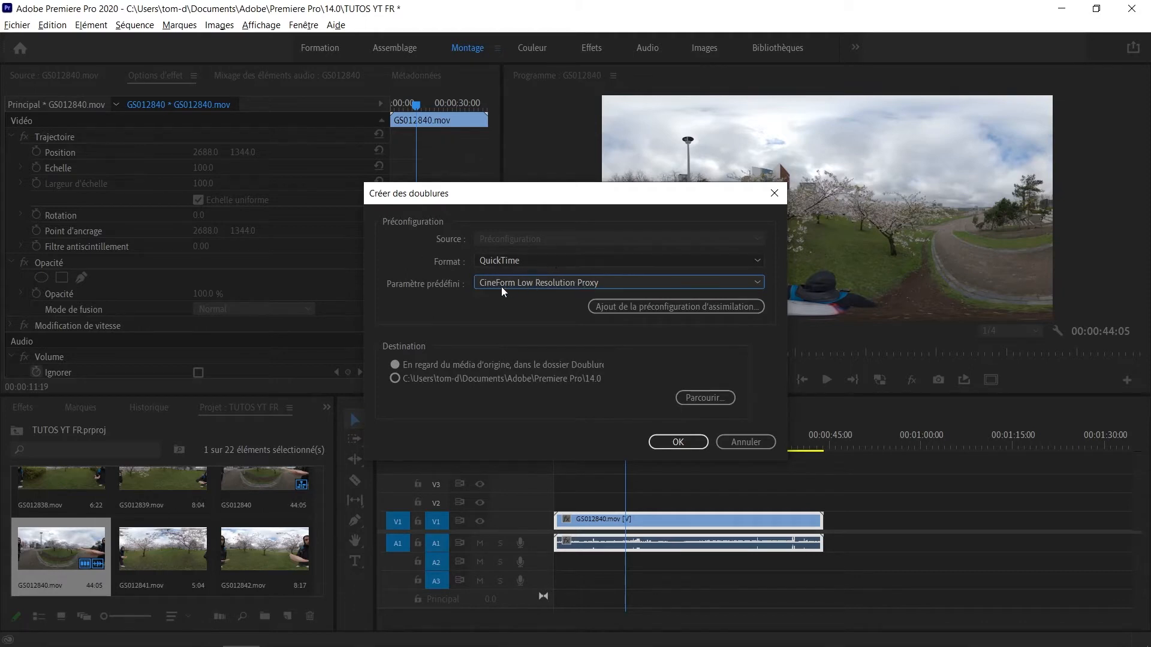
click(598, 284)
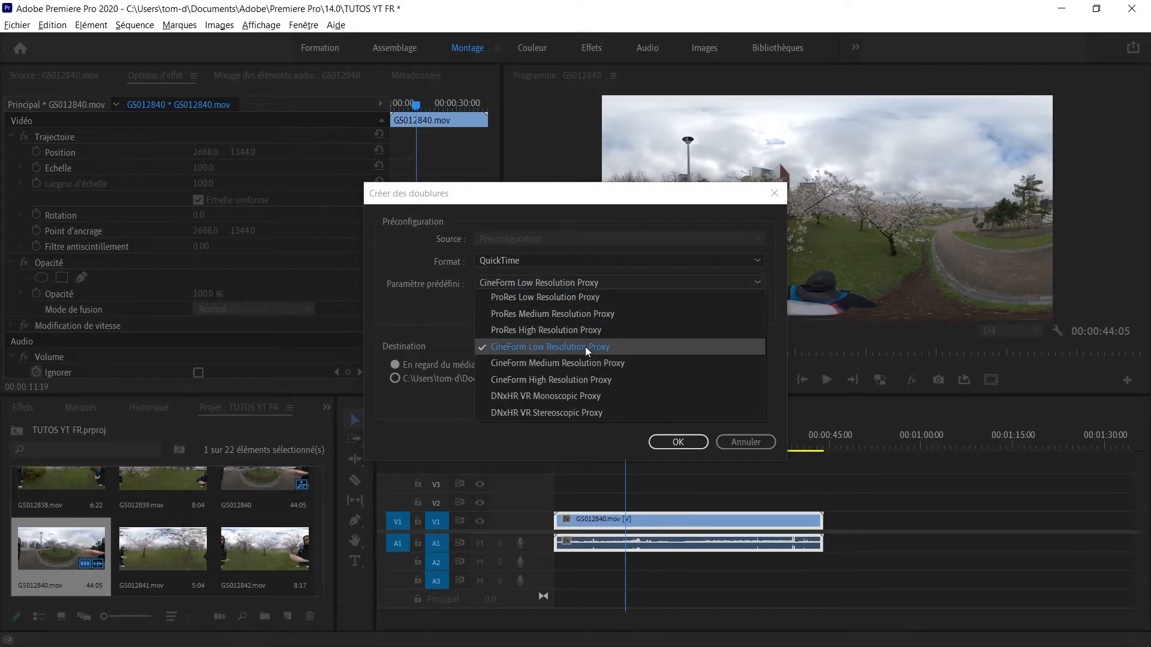
click(543, 348)
click(656, 444)
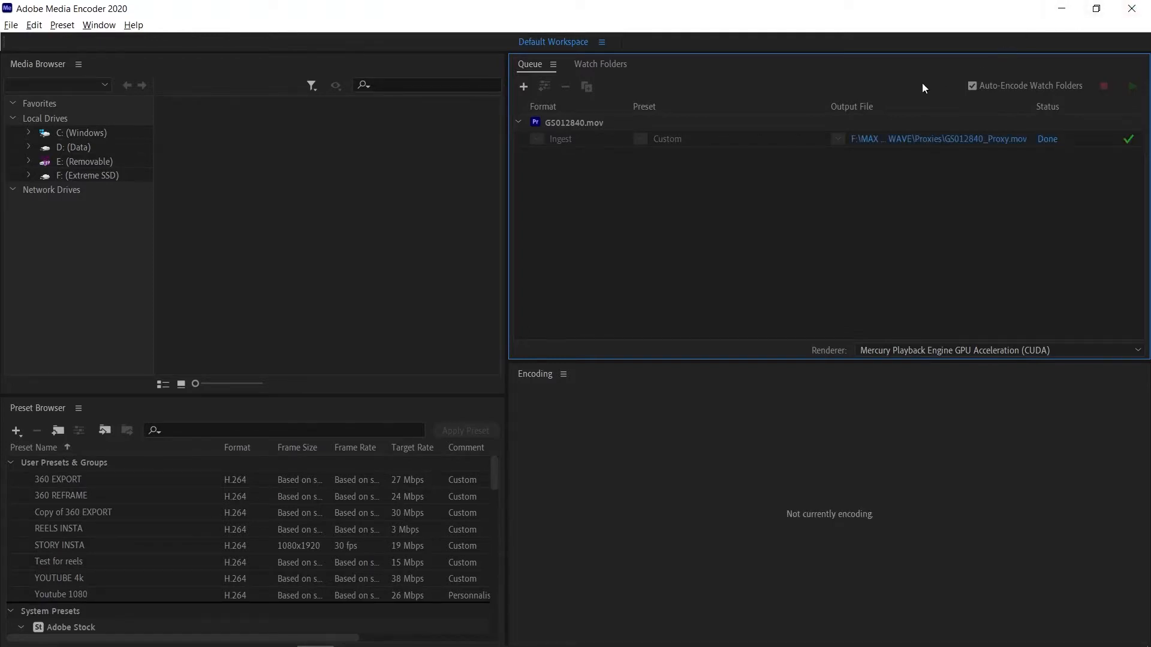
click(1127, 11)
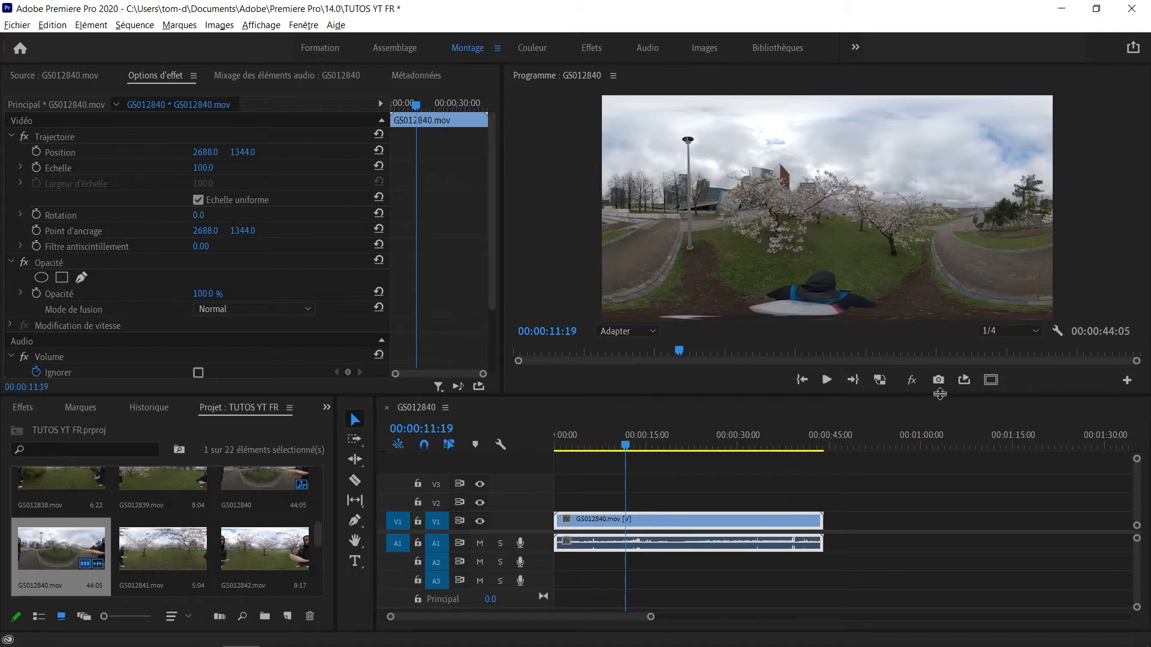
Step: Enable proxy playback and move the proxy toggle to the end of the program monitor's transport controls
click(880, 380)
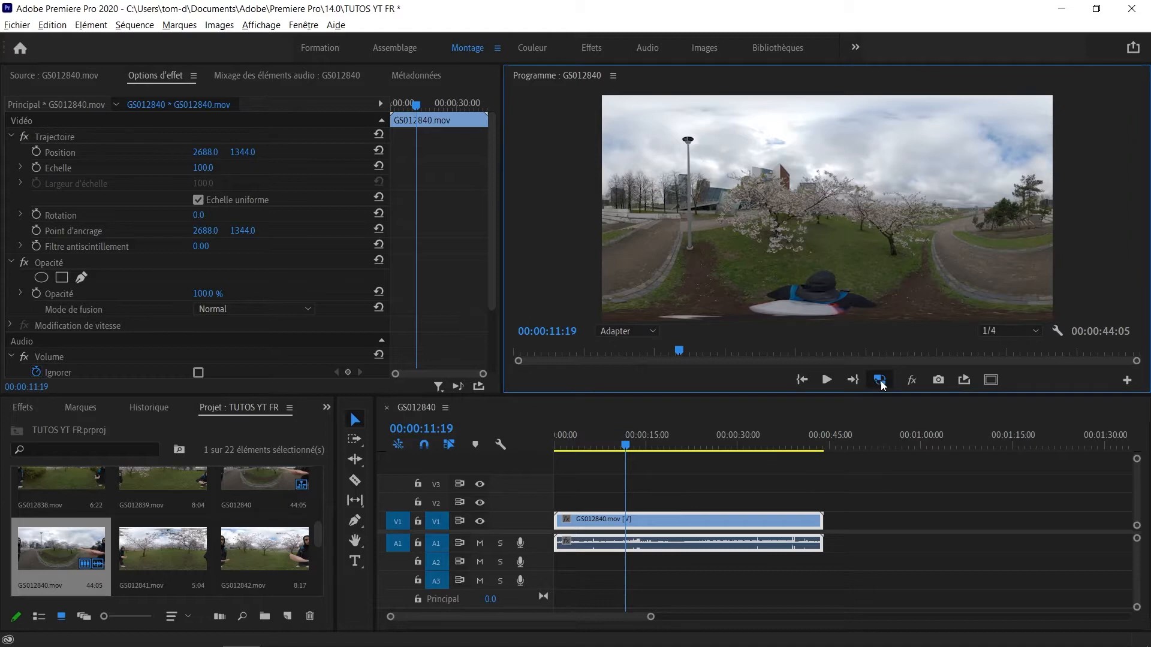
click(1127, 381)
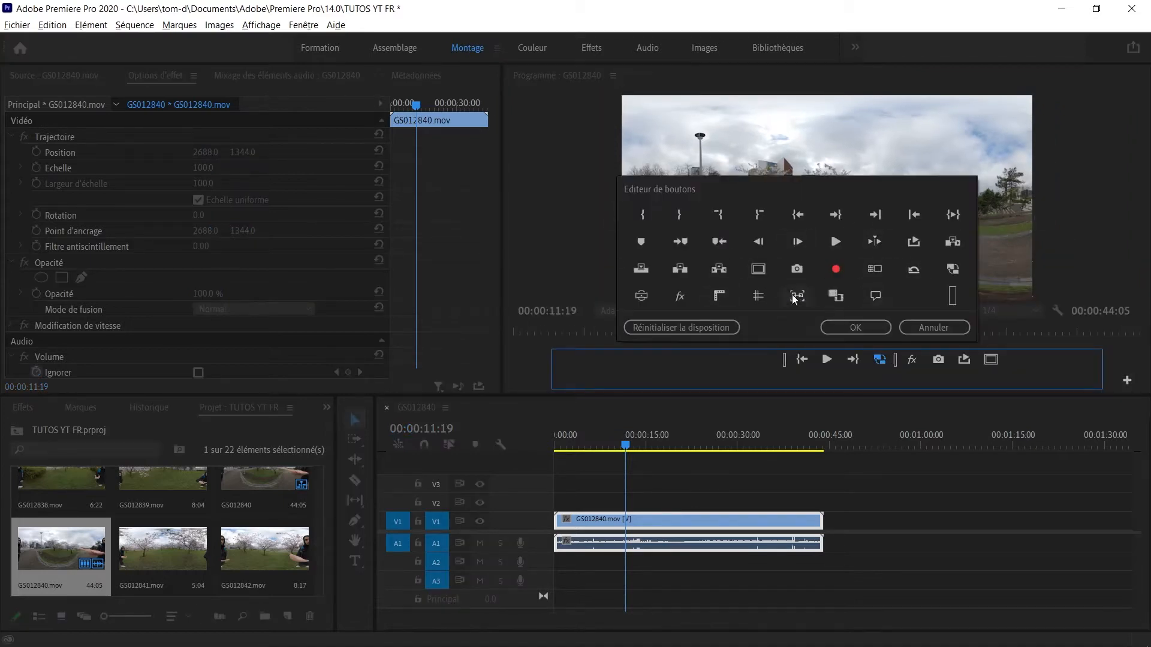
drag(884, 361, 988, 359)
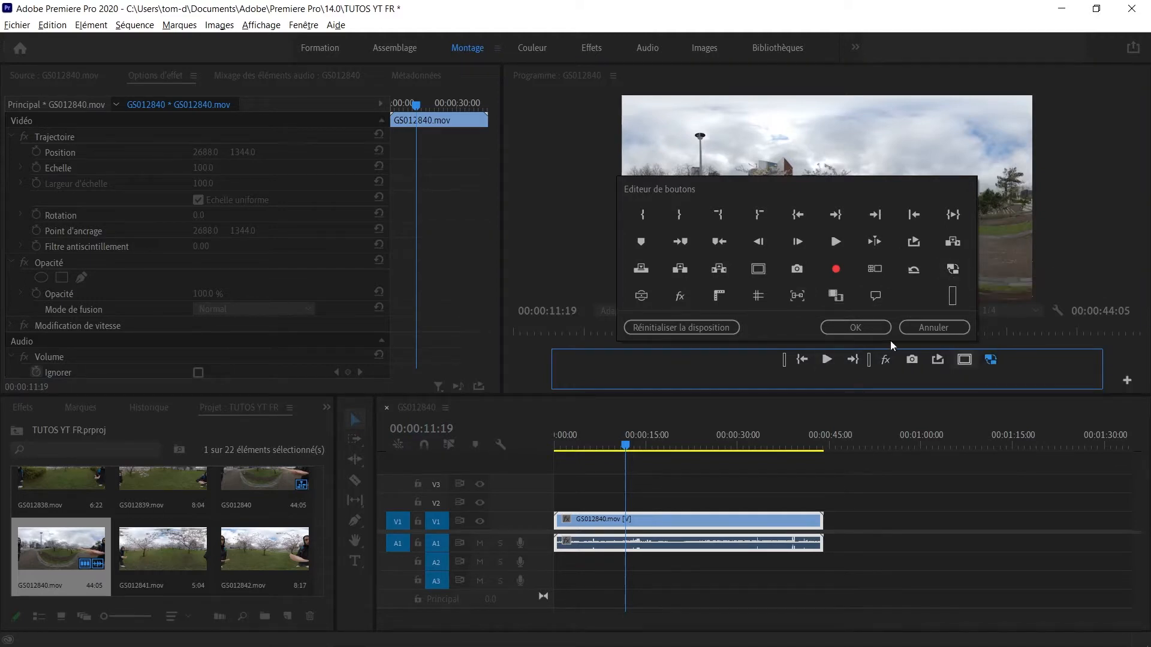
click(869, 329)
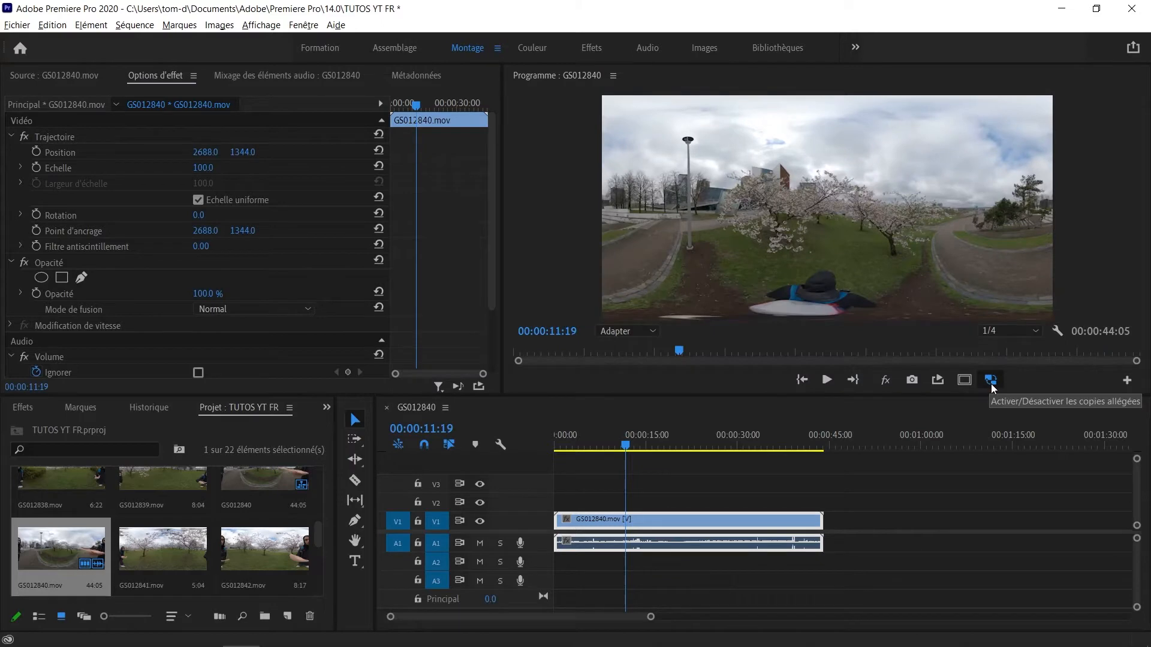
Step: Compare the proxy with the original footage at 100 % zoom in the program monitor, and restore the fitted view with proxies enabled
click(651, 331)
click(625, 466)
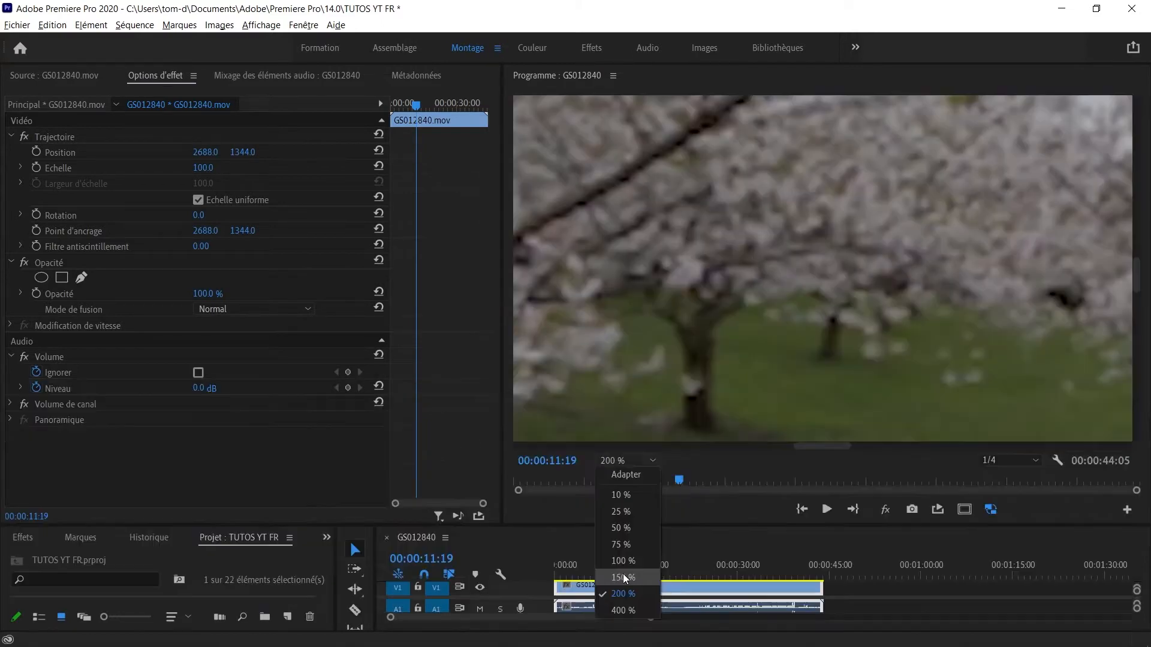
click(627, 562)
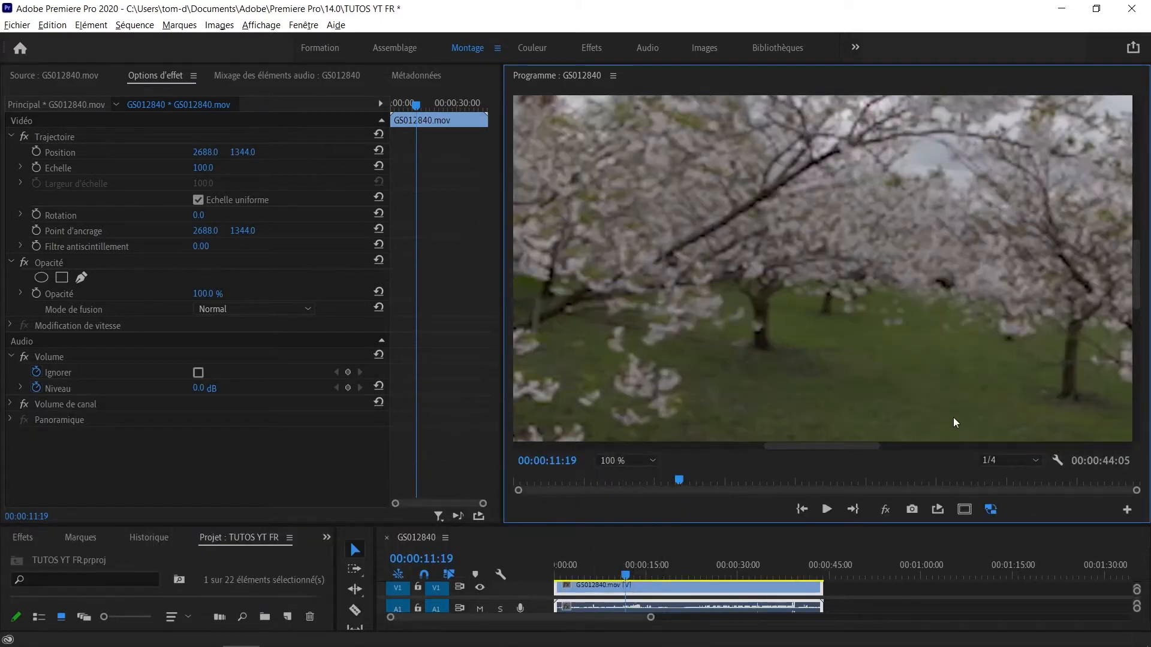
click(990, 509)
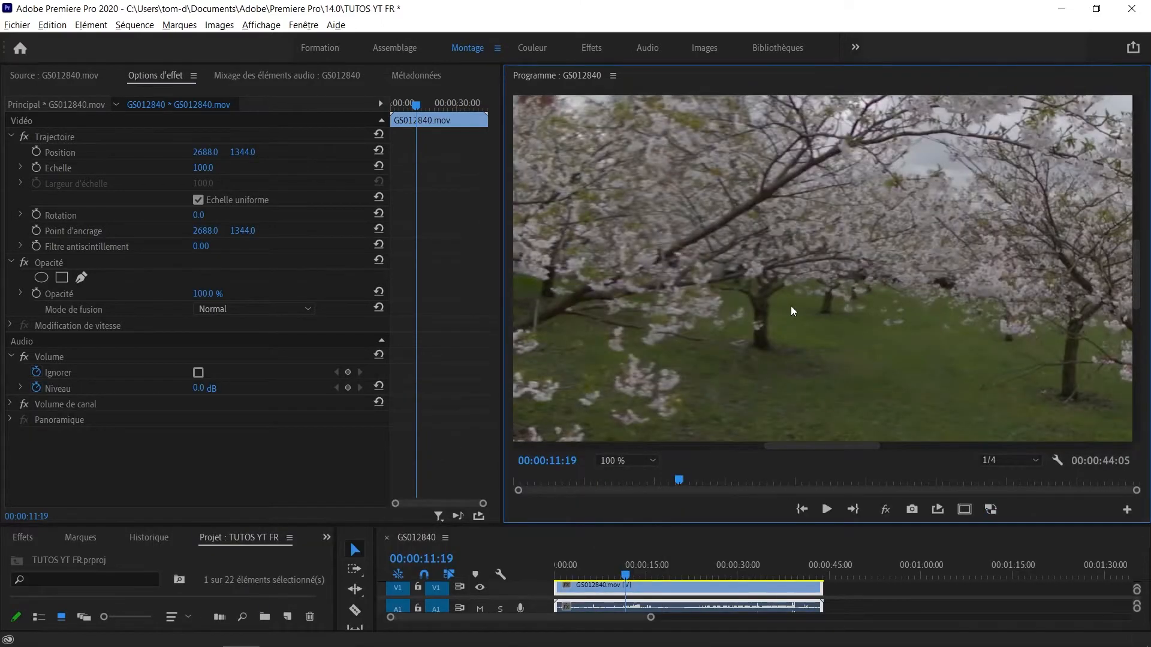
click(990, 510)
drag(953, 526, 797, 430)
click(635, 363)
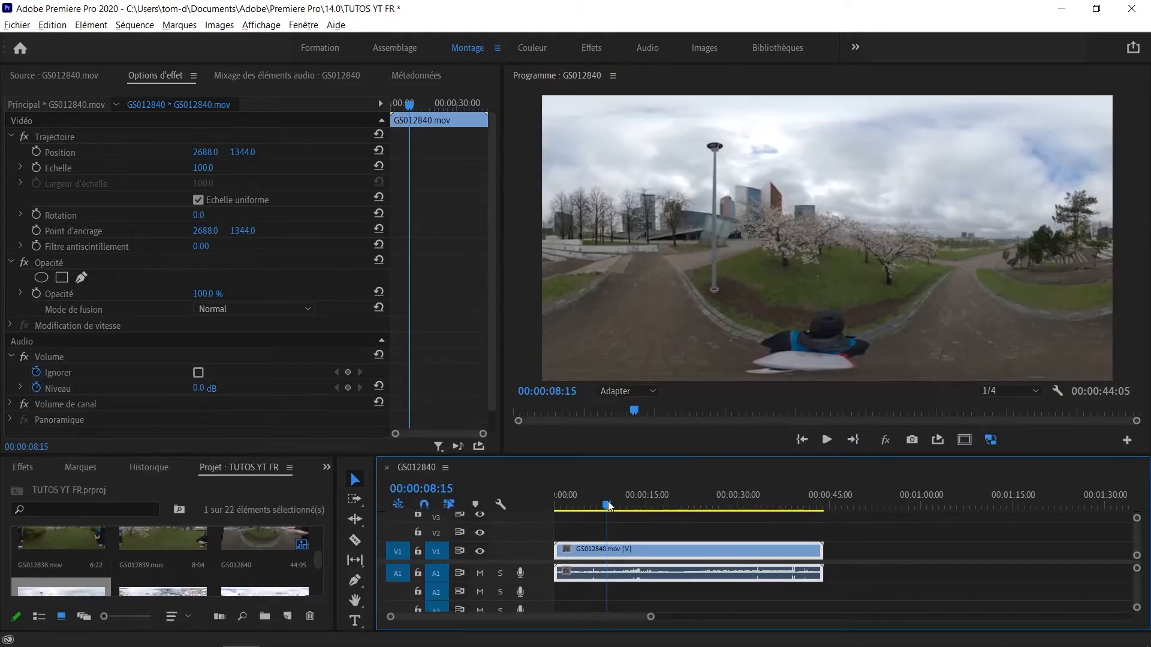
Step: Find the GoPro FX Reframe effect in the Effets workspace and apply it to the GS012840.mov clip on V1
drag(606, 505, 609, 505)
click(595, 47)
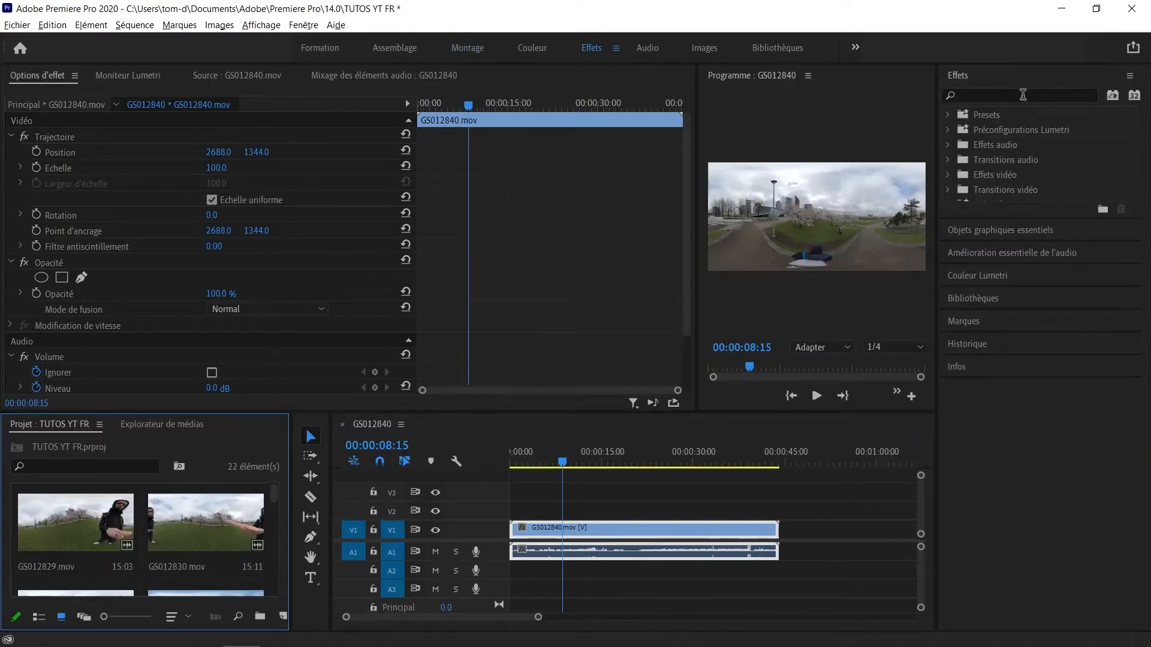
click(1023, 95)
text(gopro re)
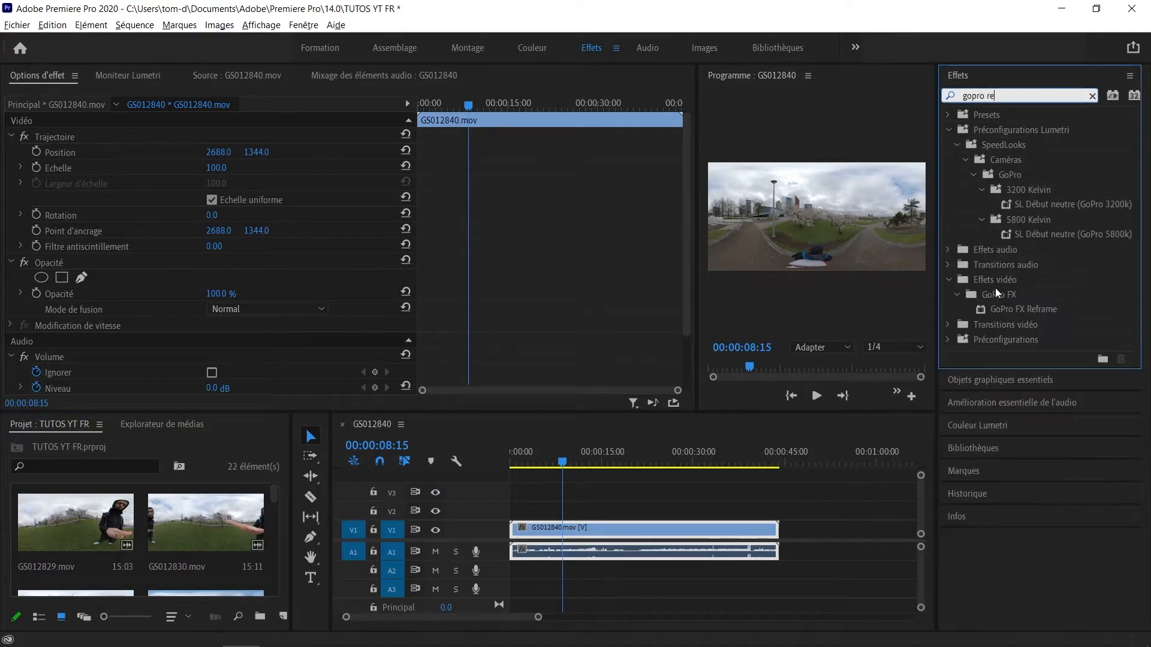
click(1002, 294)
drag(1017, 308, 703, 529)
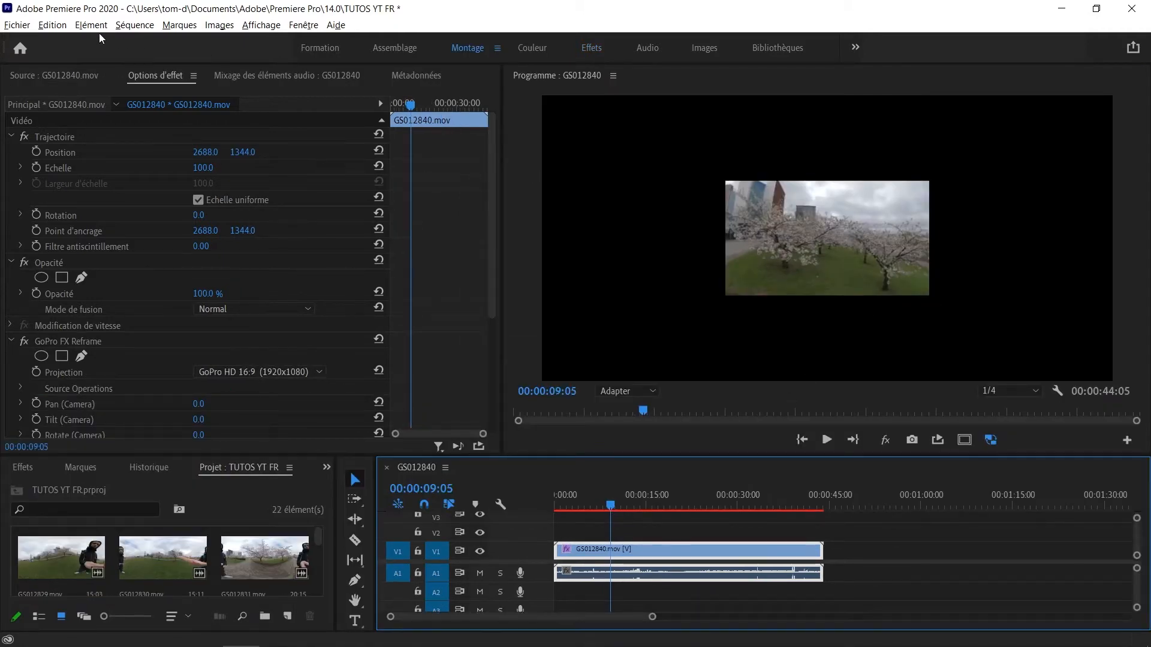
Step: Set the sequence's frame size to 1920 x 1080 and confirm the sequence settings
click(135, 27)
click(157, 39)
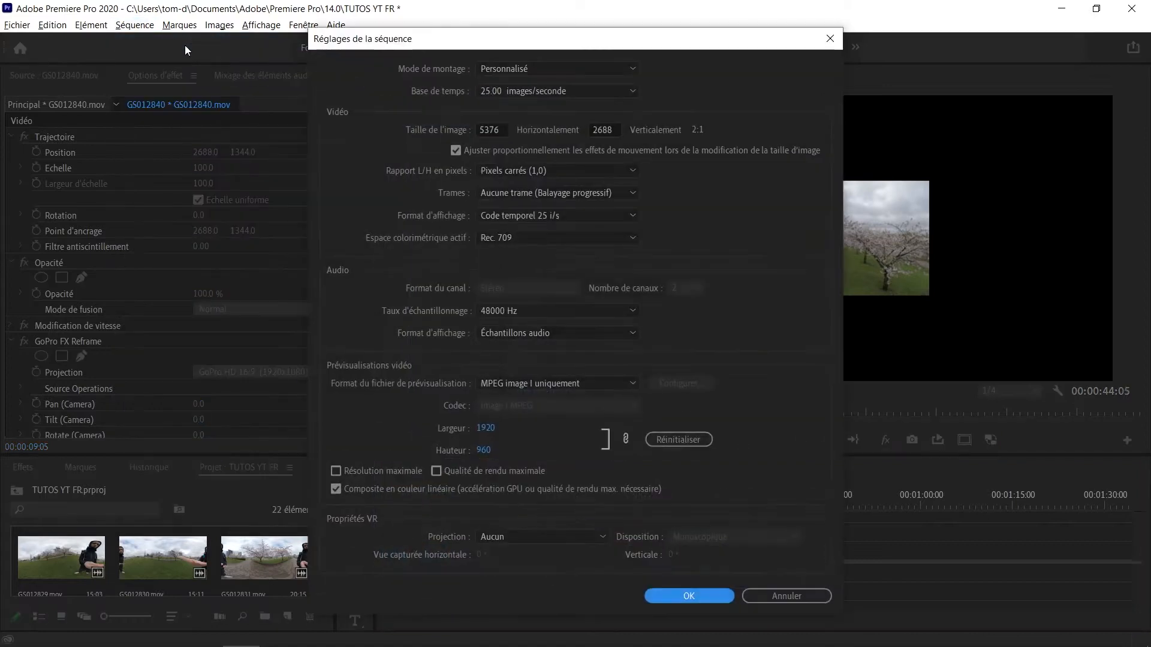
text(1920)
key(Tab)
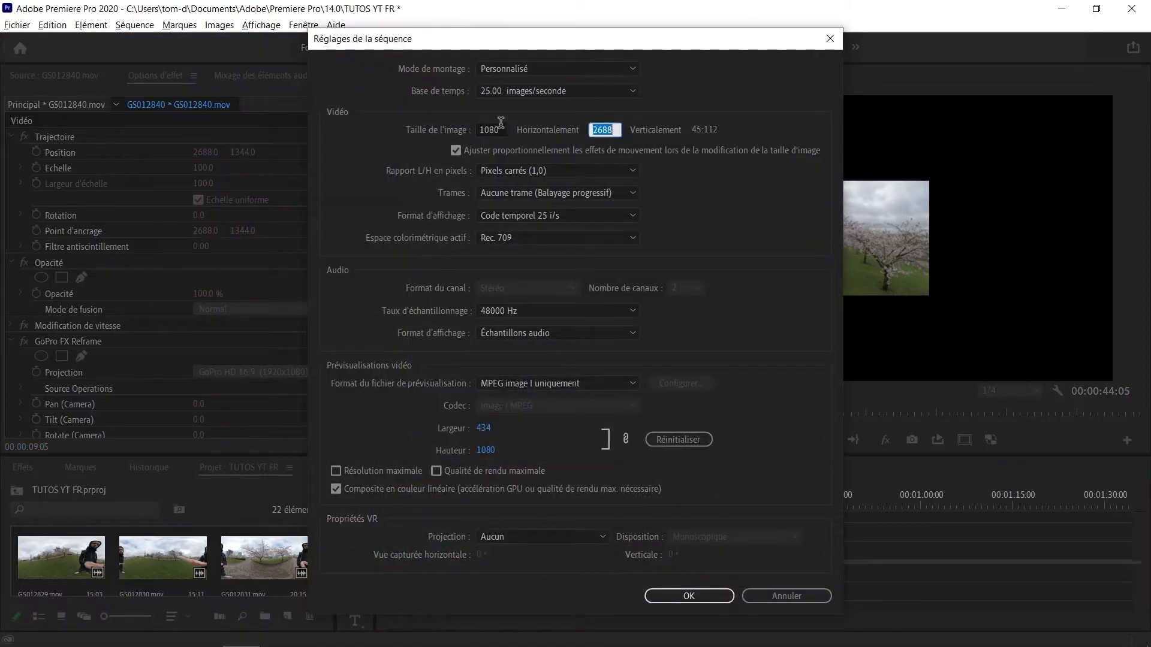
click(484, 127)
key(Tab)
text(1080)
click(573, 92)
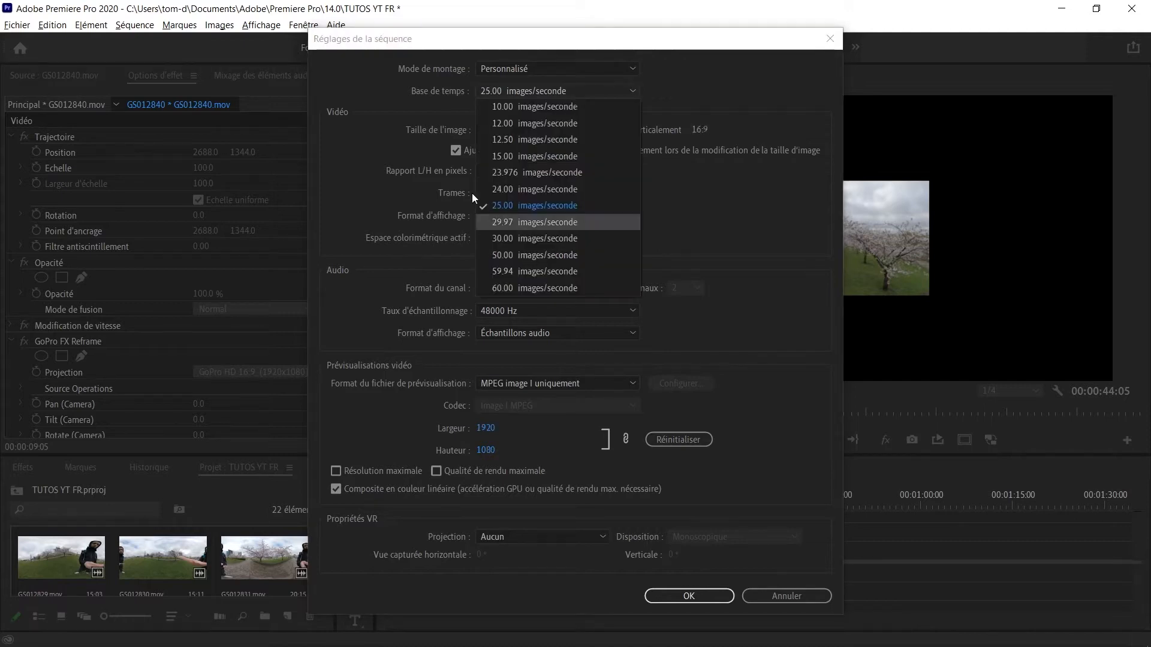
click(407, 132)
click(688, 596)
click(657, 356)
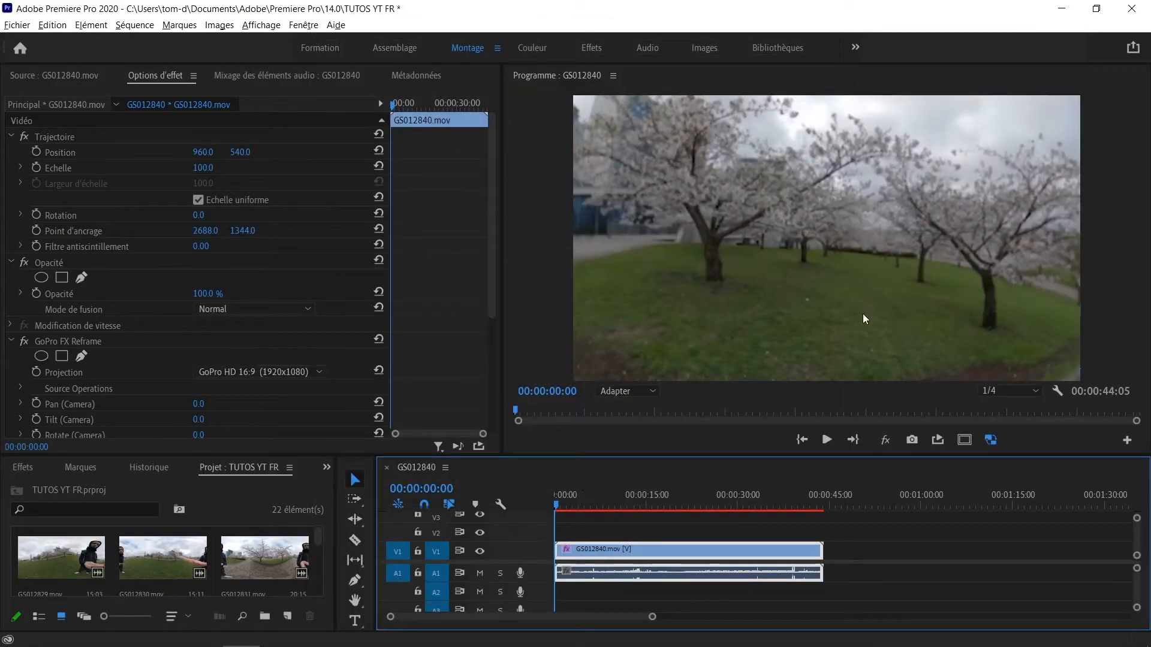
Step: Play the reframed clip, widen the program monitor, and bring the GoPro FX Reframe parameters into view in the clip's effect controls
key(space)
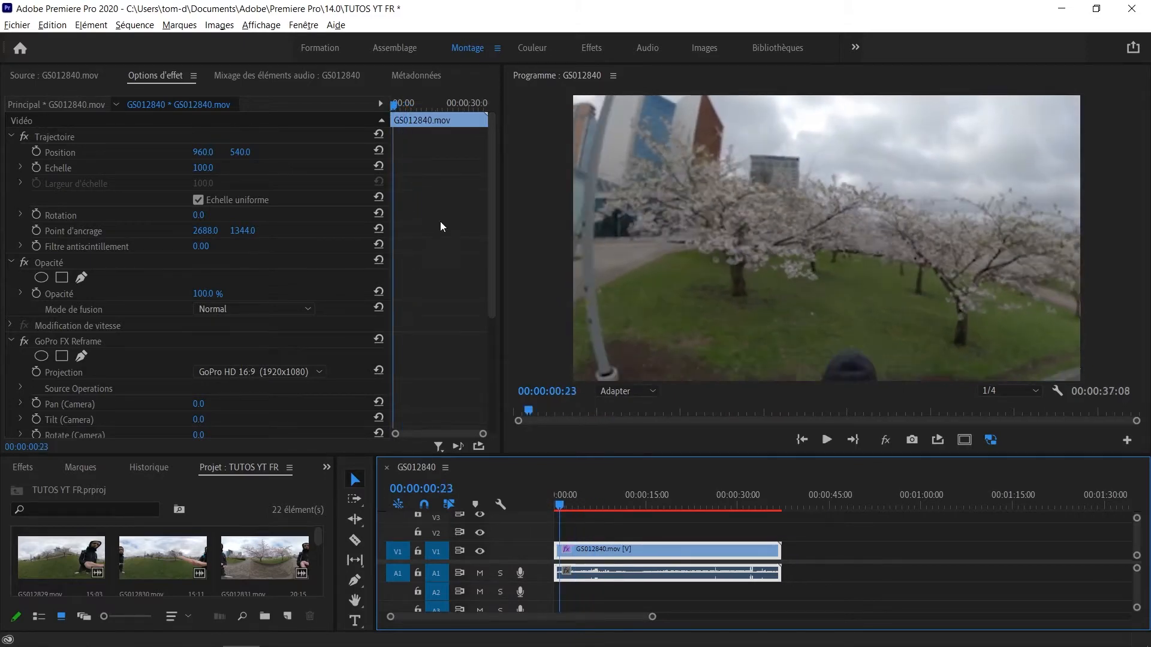
click(157, 76)
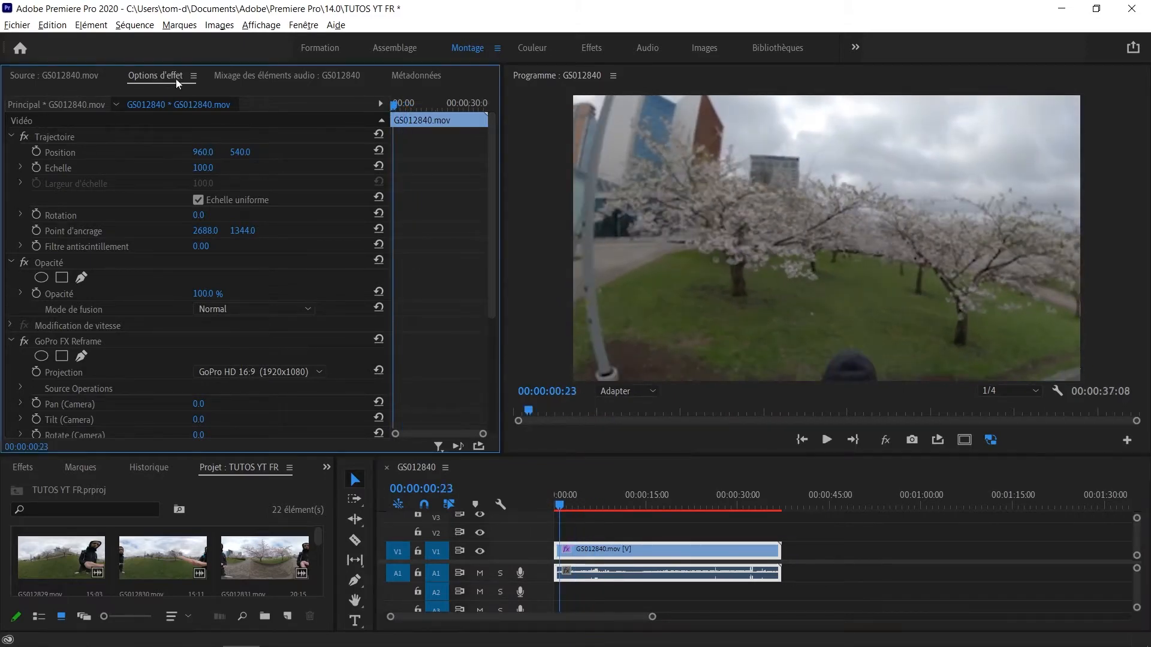
drag(501, 127, 429, 137)
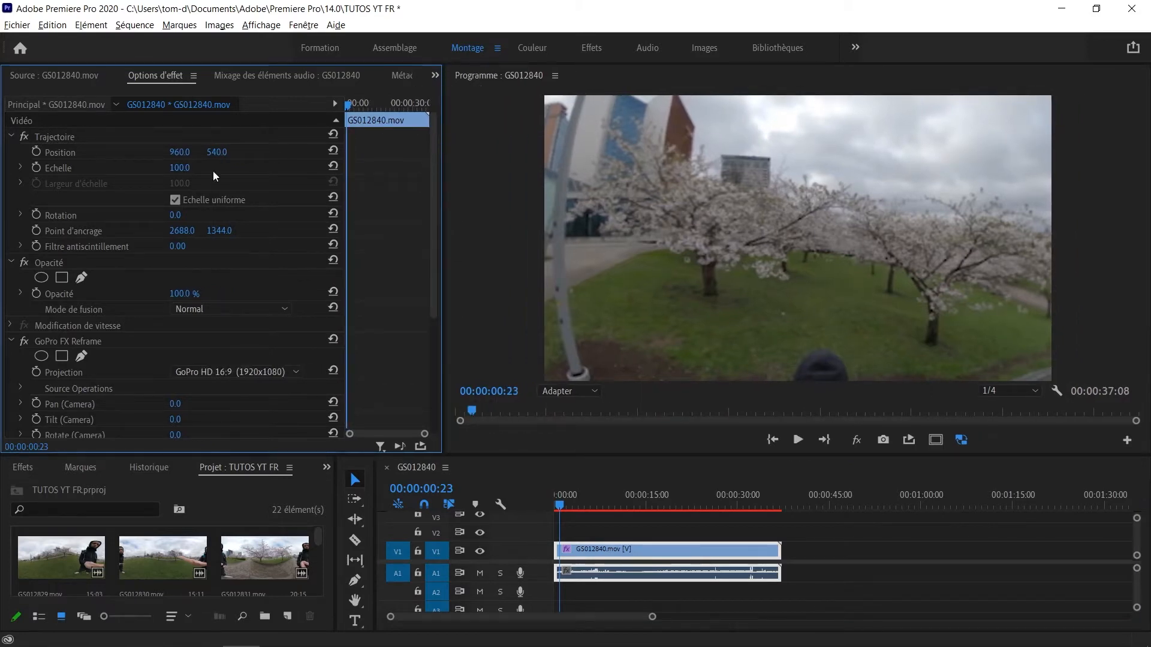
scroll(128, 256, down, 3)
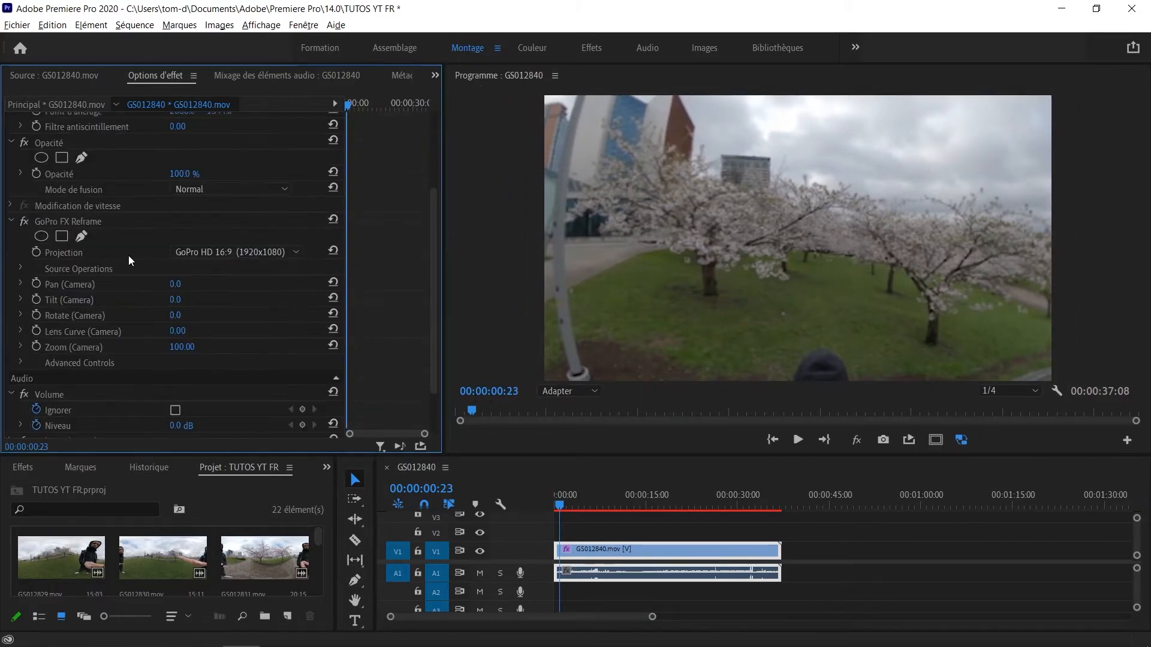
Step: Try the Social 9:16 (1080x1920) projection in the clip's GoPro FX Reframe effect
click(73, 251)
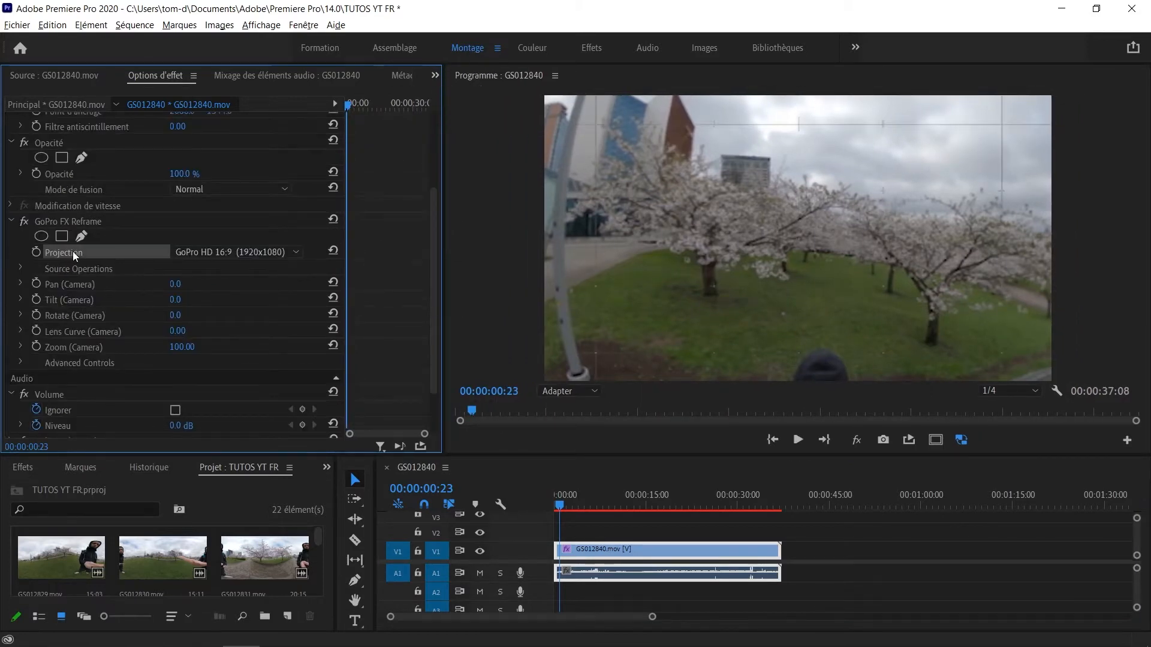
click(251, 252)
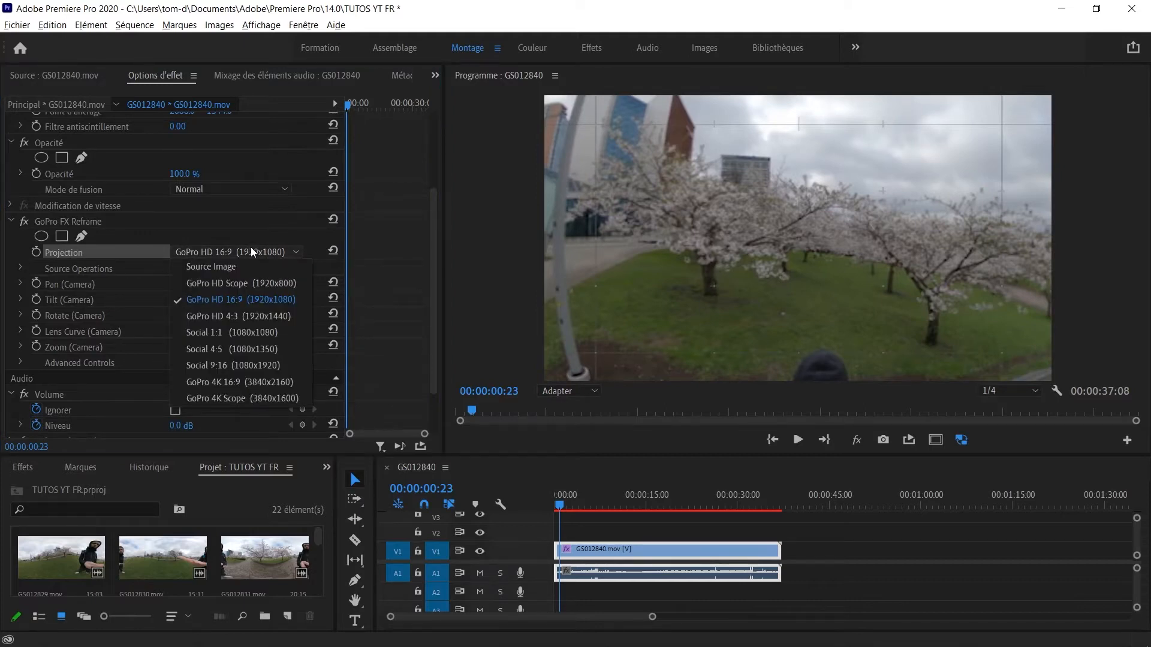
click(251, 247)
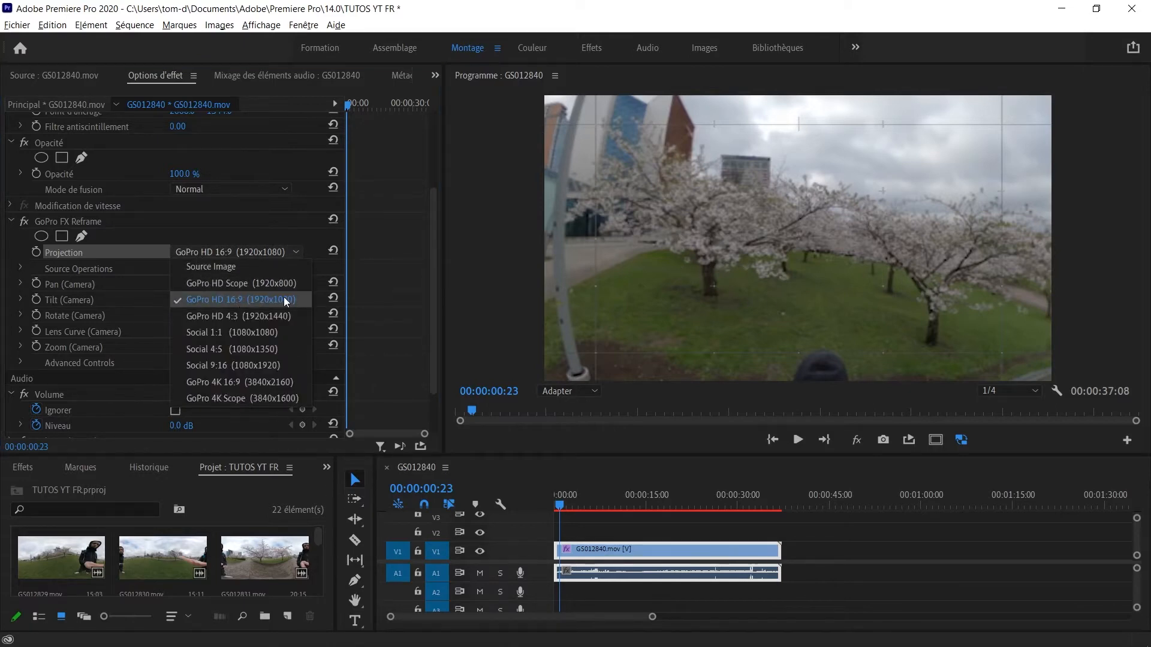
click(243, 365)
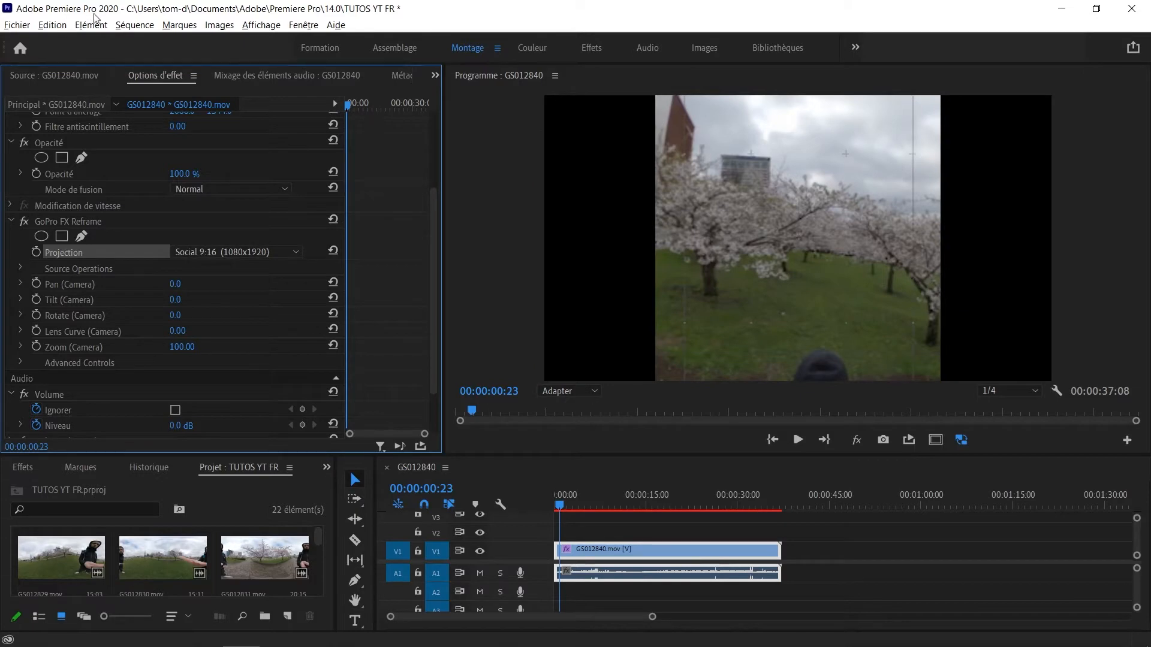
Step: Try a vertical sequence frame size of 1080 x 1920 and apply the sequence settings
click(144, 27)
click(209, 40)
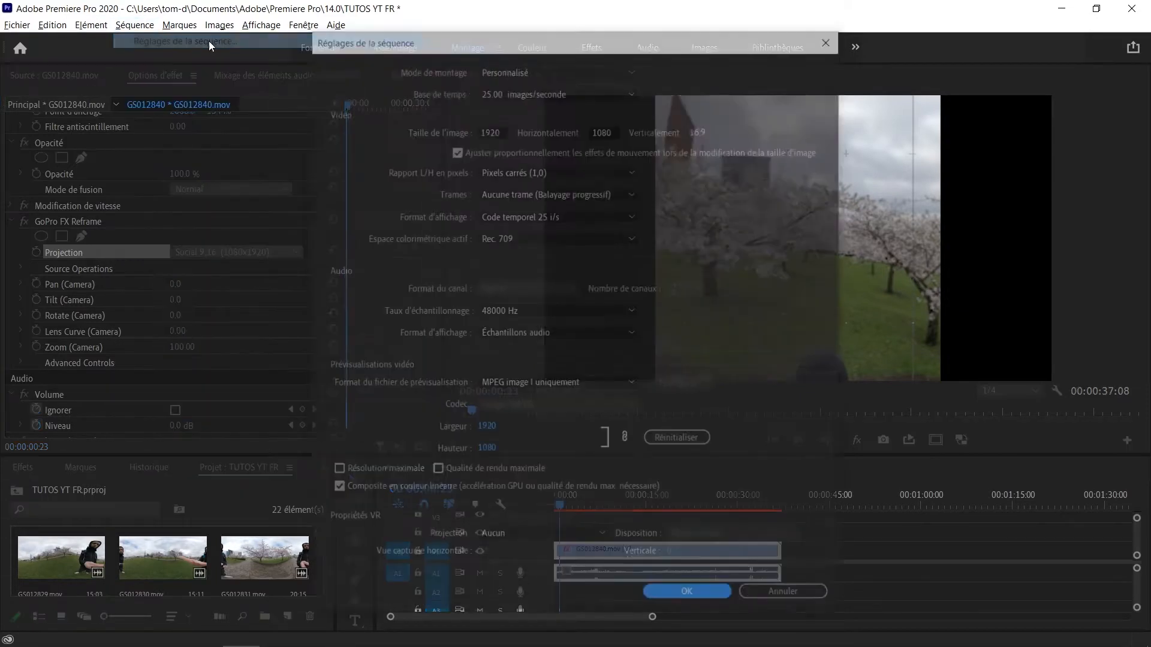
drag(503, 130, 468, 130)
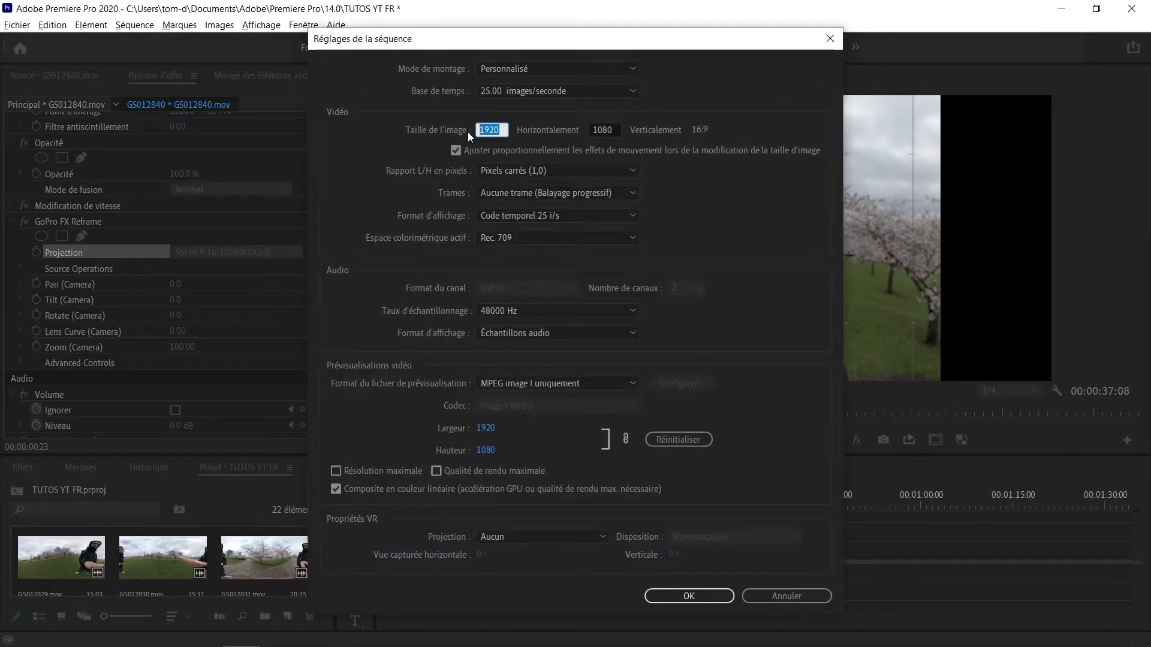
key(Tab)
key(shift+Tab)
text(1080)
key(Tab)
text(1920)
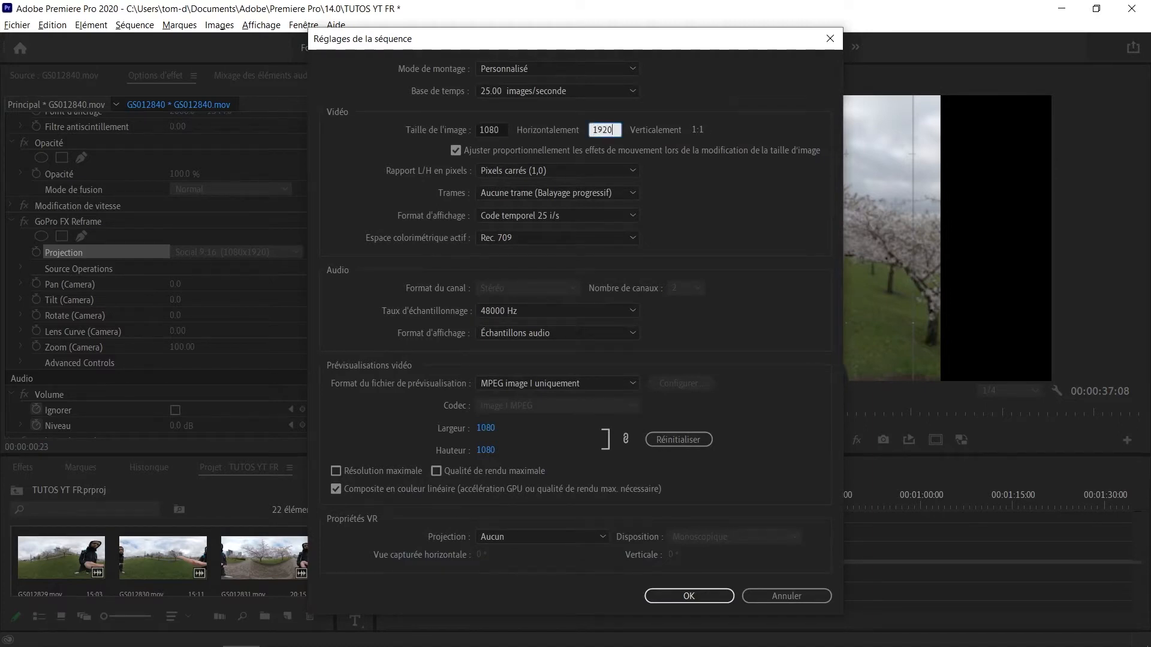
key(Return)
click(643, 354)
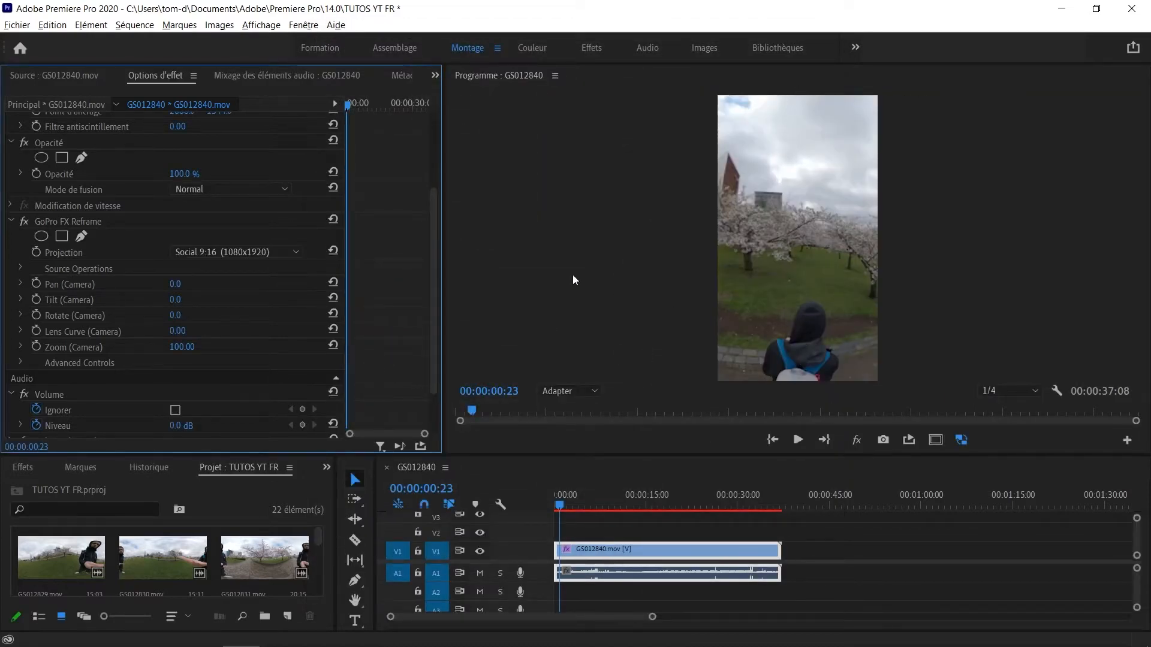
Step: Undo the sequence frame size change and set the GoPro FX Reframe projection back to GoPro HD 16:9 (1920x1080)
key(ctrl+z)
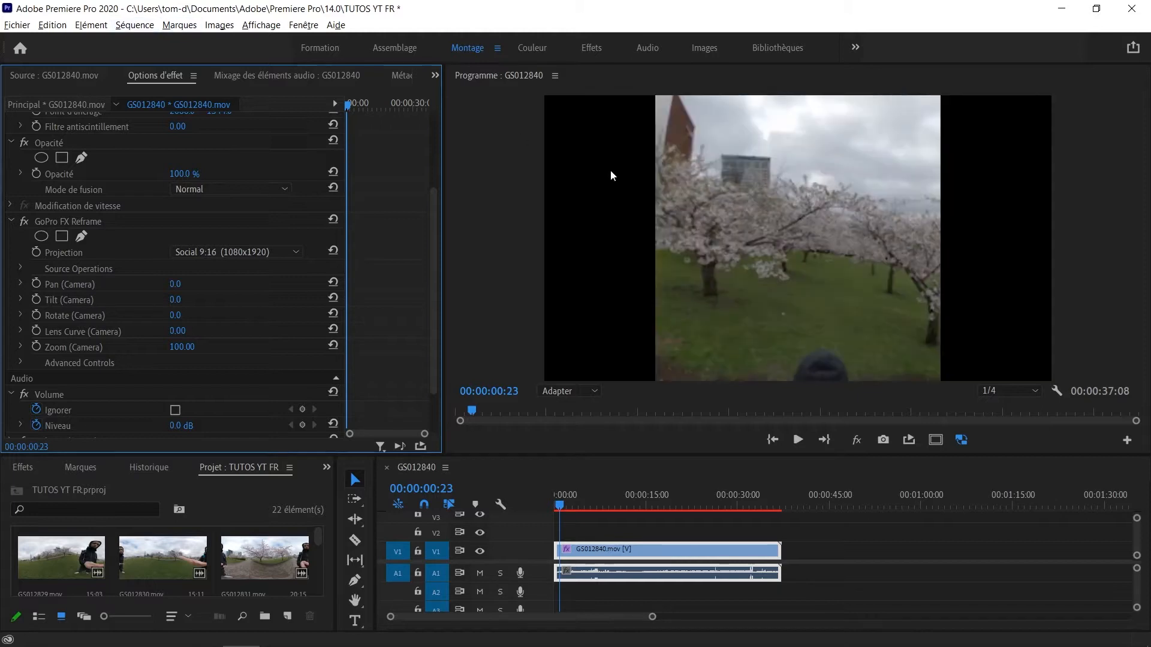
click(232, 251)
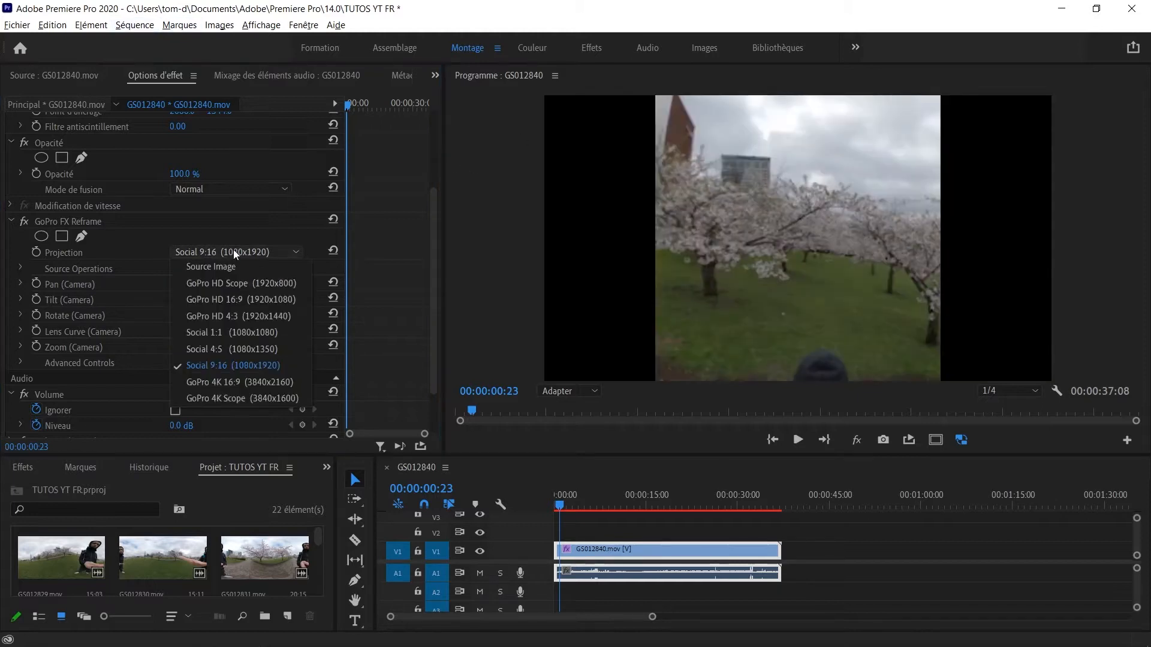
click(255, 300)
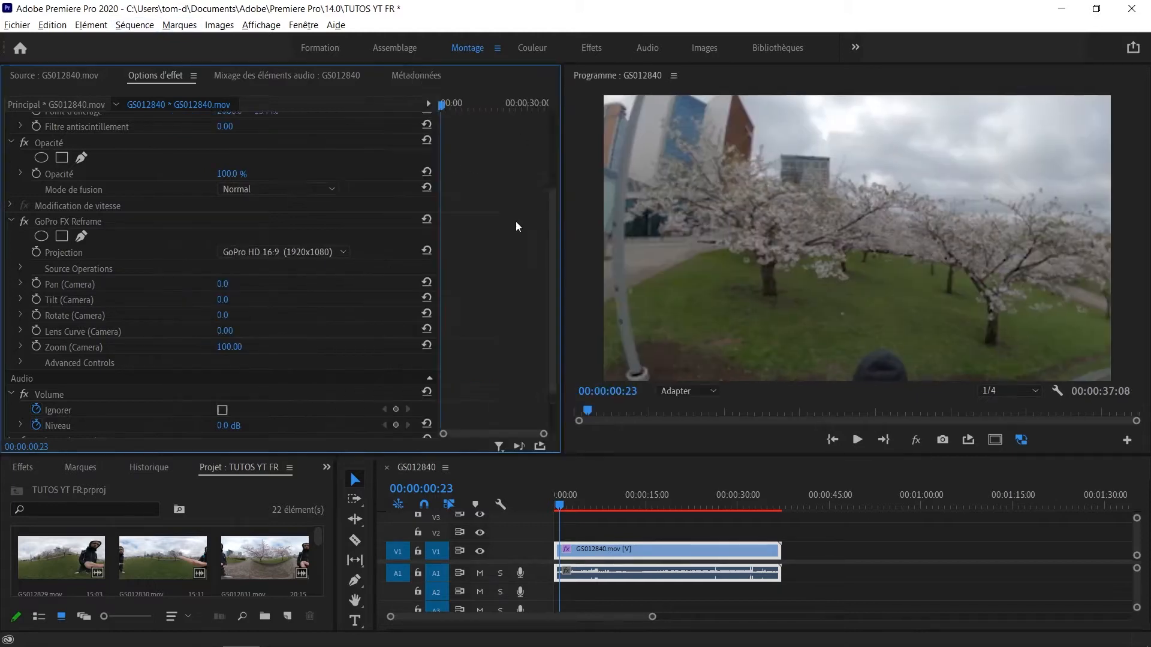
Step: Set the GoPro FX Reframe effect's Lens Curve (Camera) to 70
scroll(515, 221, down, 3)
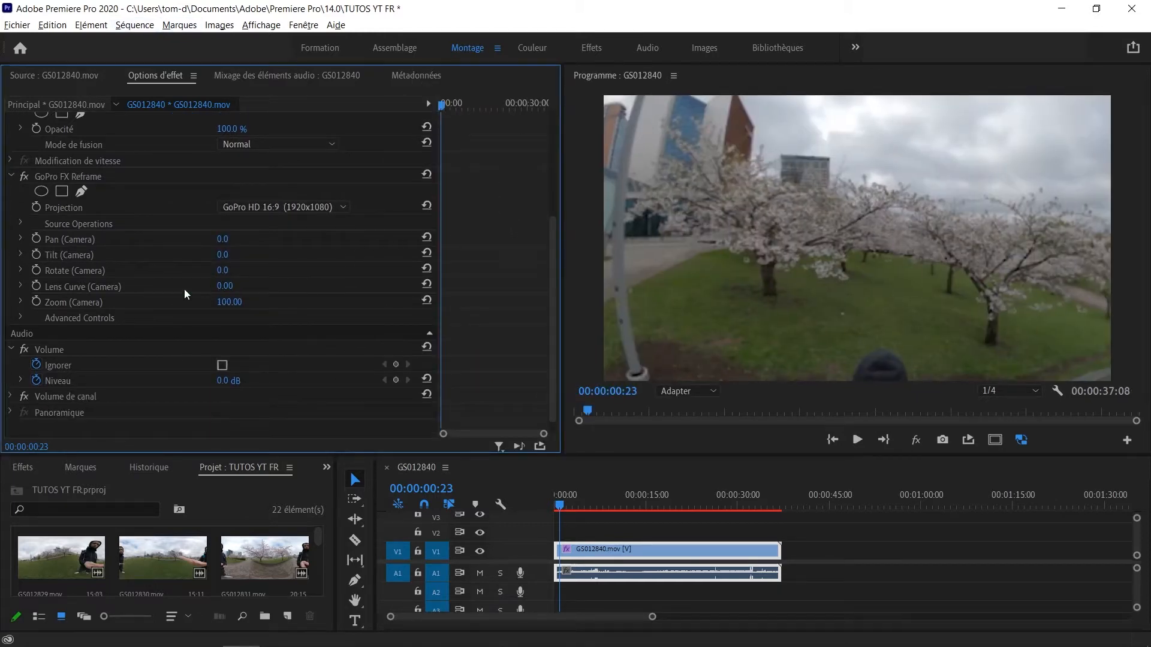
click(59, 287)
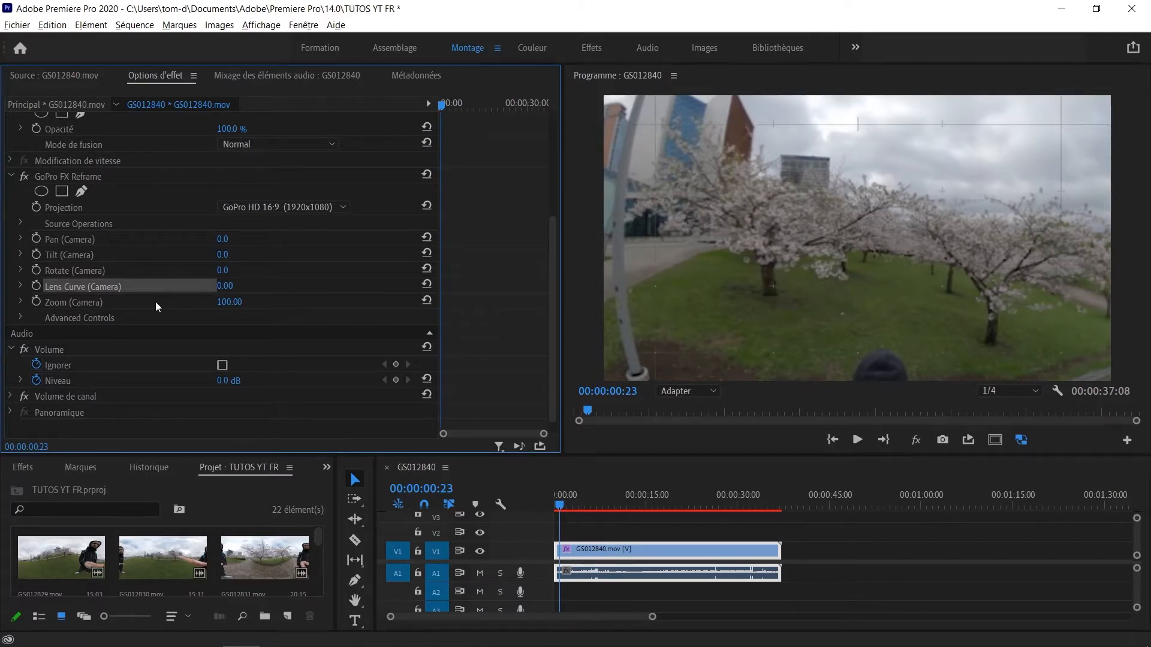
click(236, 284)
text(70)
key(Return)
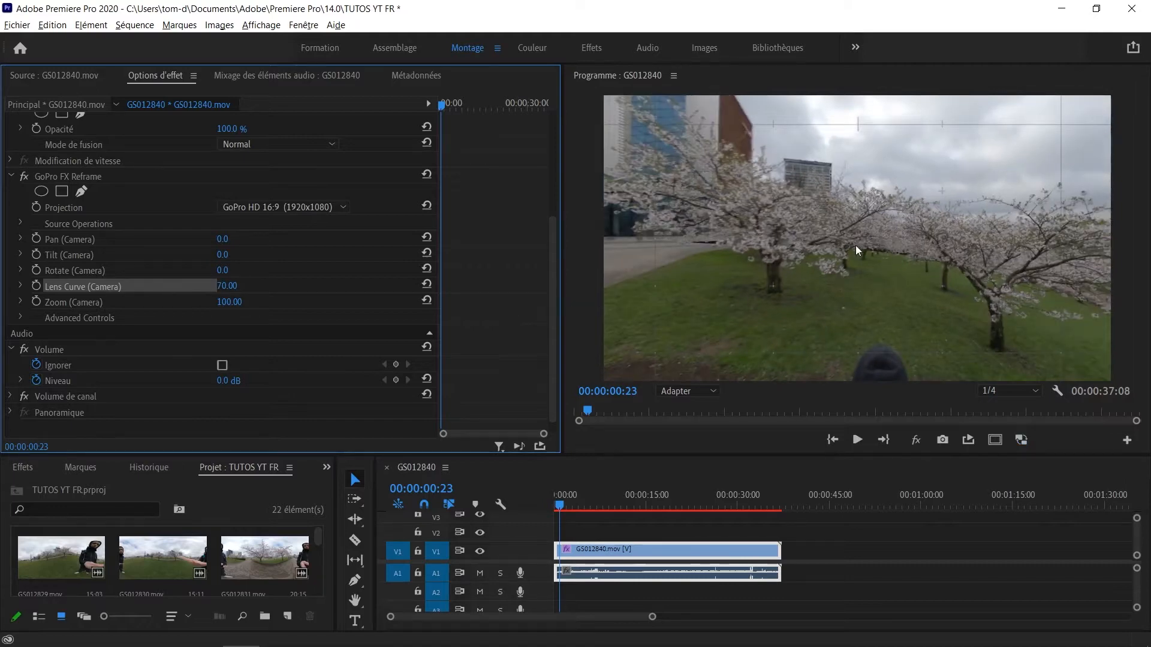
Step: Try a Zoom (Camera) value of 60 in the GoPro FX Reframe effect
click(55, 306)
click(229, 302)
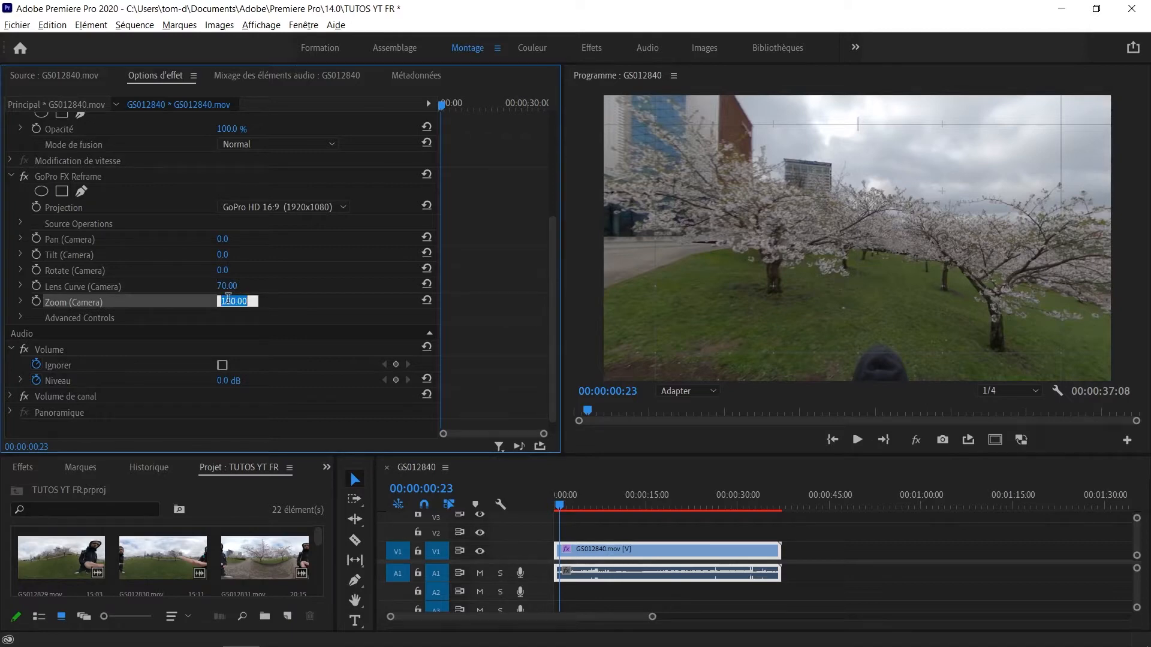
text(68)
key(Return)
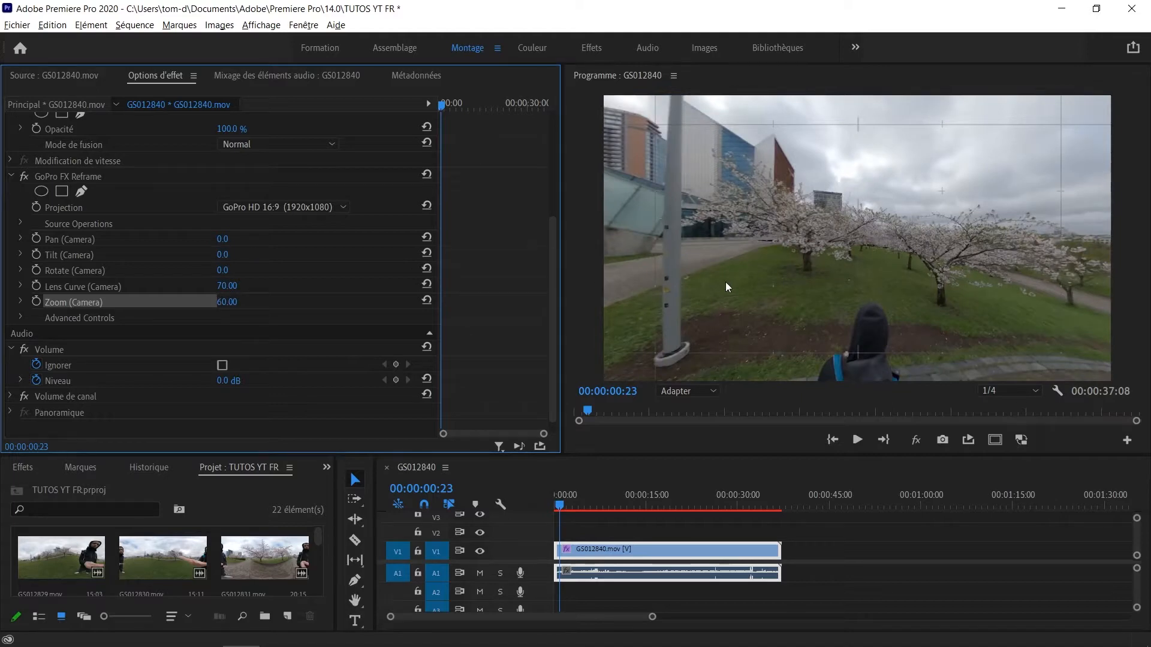
Step: Widen the reframed view further by settling on a Zoom (Camera) value of 50
click(227, 302)
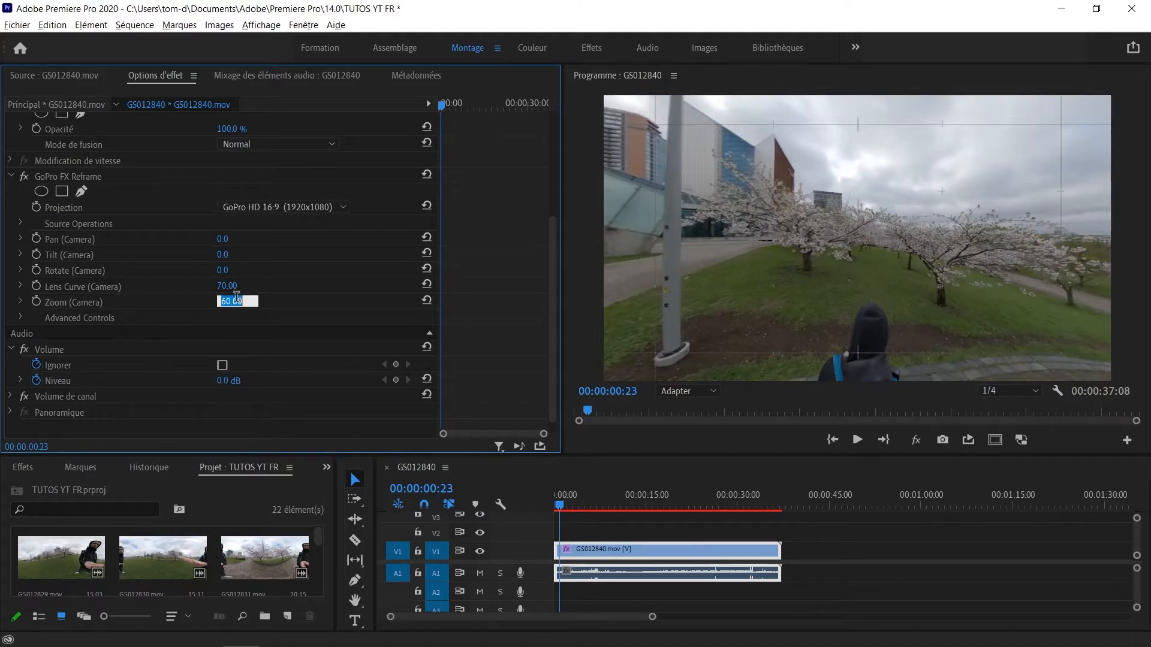
text(40)
key(Return)
key(ctrl+z)
key(ctrl+z)
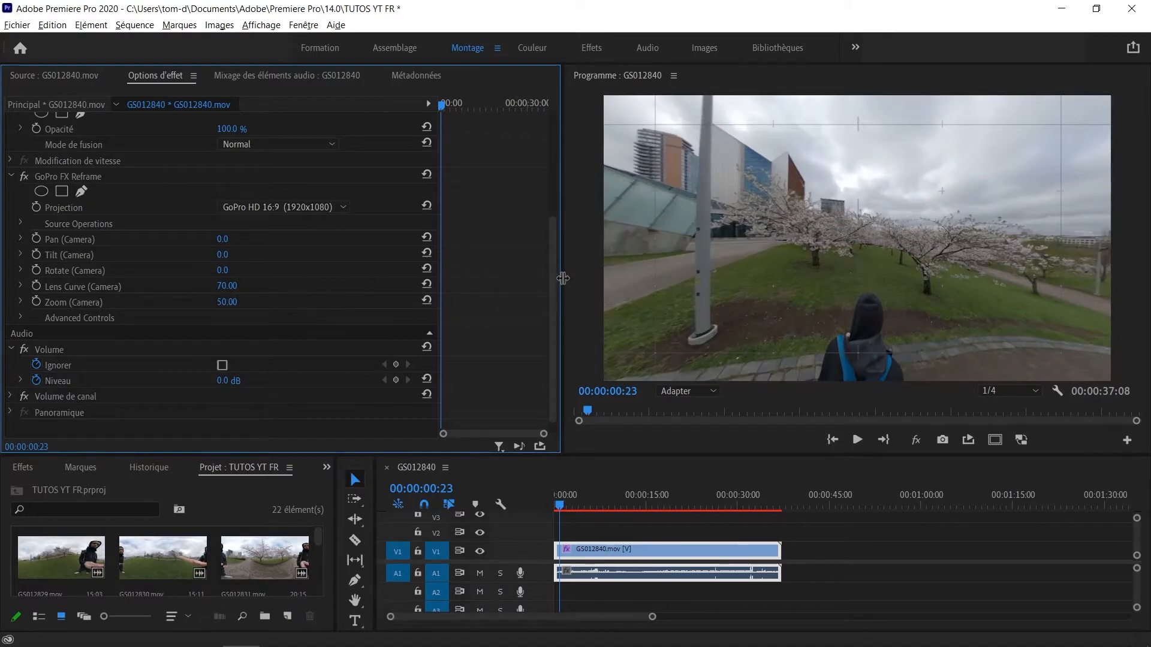
Step: Enlarge the effect keyframe timeline and enable keyframing for Pan (Camera) and Tilt (Camera) at the clip's start, 00:00:00:00
drag(560, 282, 644, 283)
drag(507, 255, 345, 260)
drag(341, 107, 323, 107)
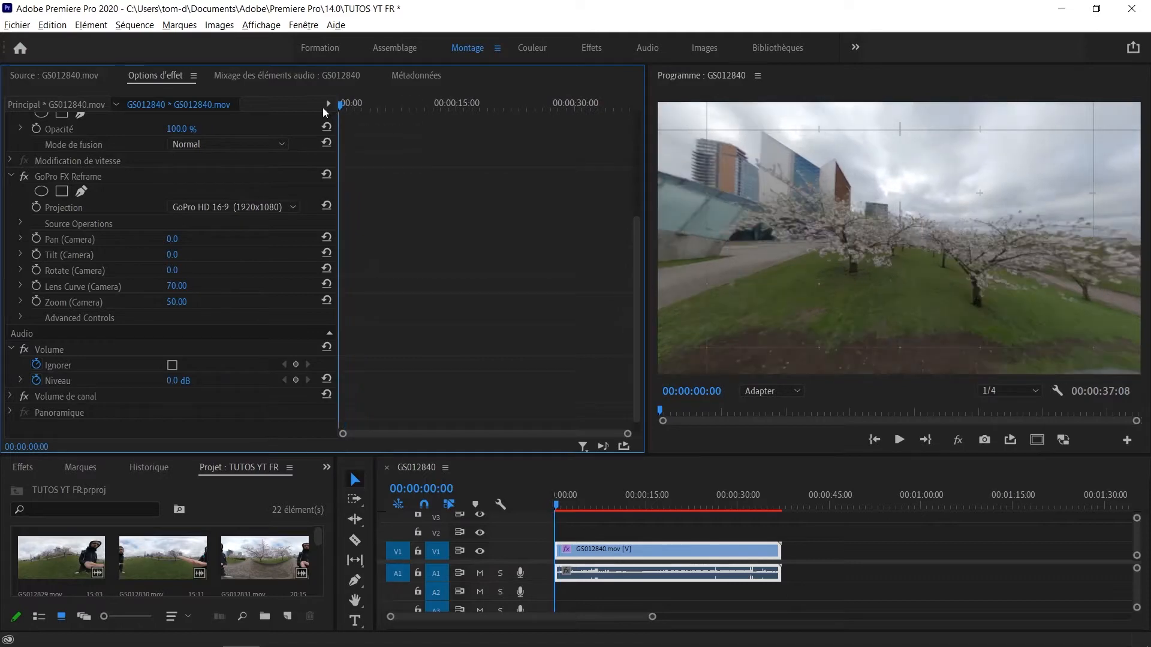
click(34, 239)
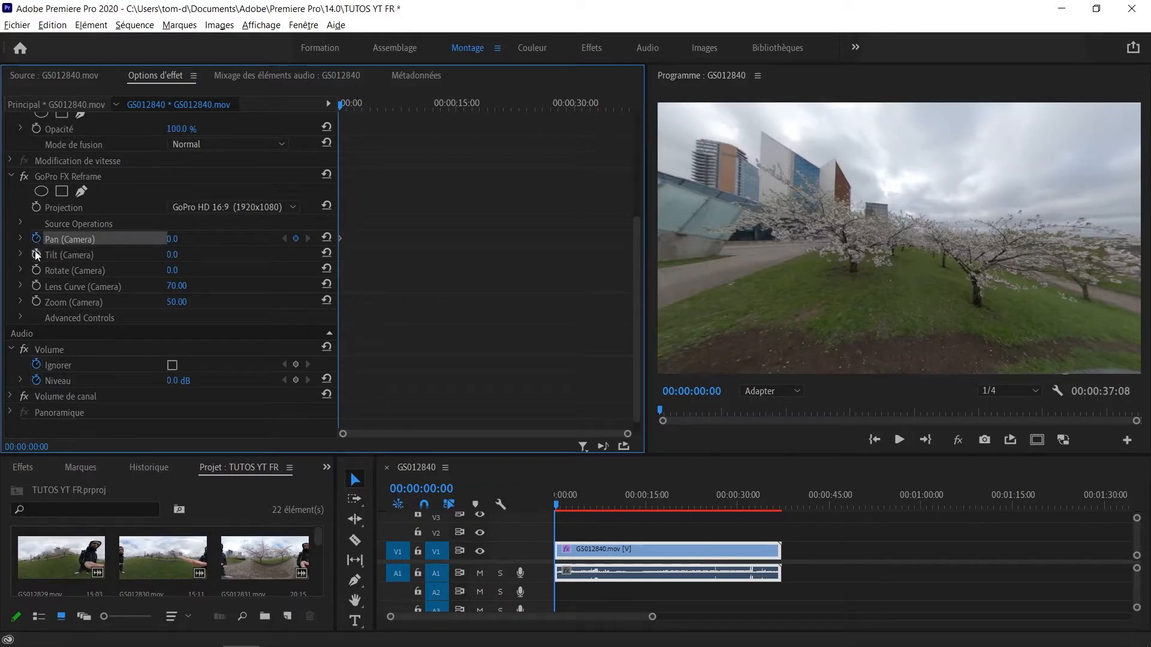
click(36, 257)
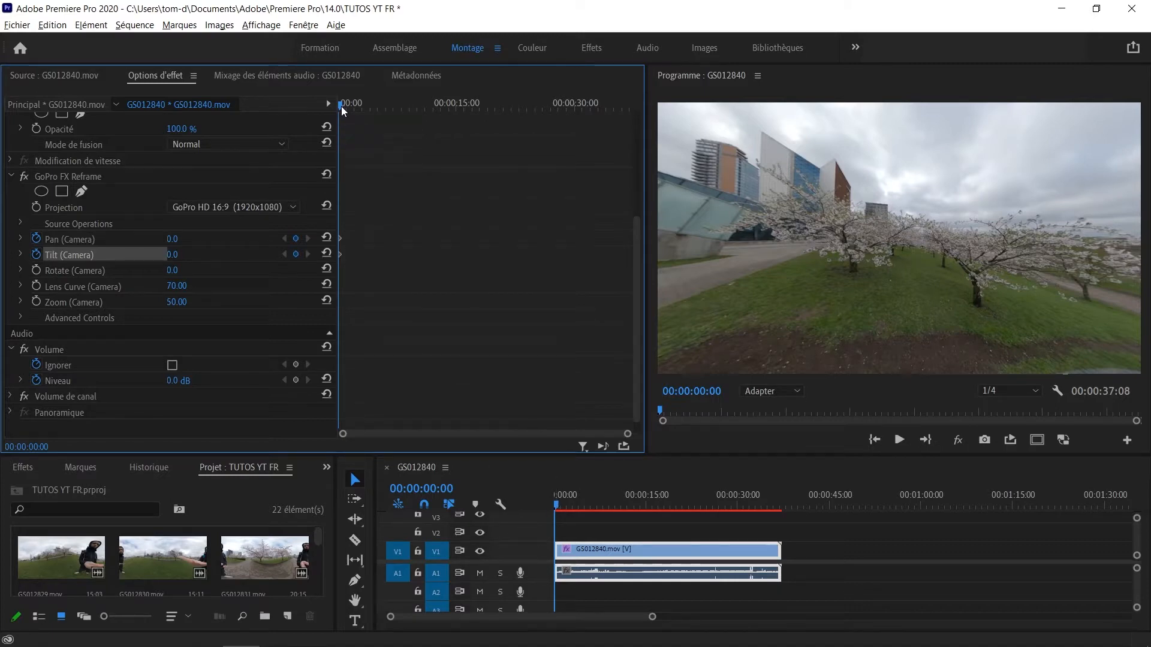
Step: Select GoPro FX Reframe and centre the walking person in the program monitor at 00:00:00:00, with pan about -3.7° and tilt about -61.8°
drag(340, 106, 286, 99)
click(60, 178)
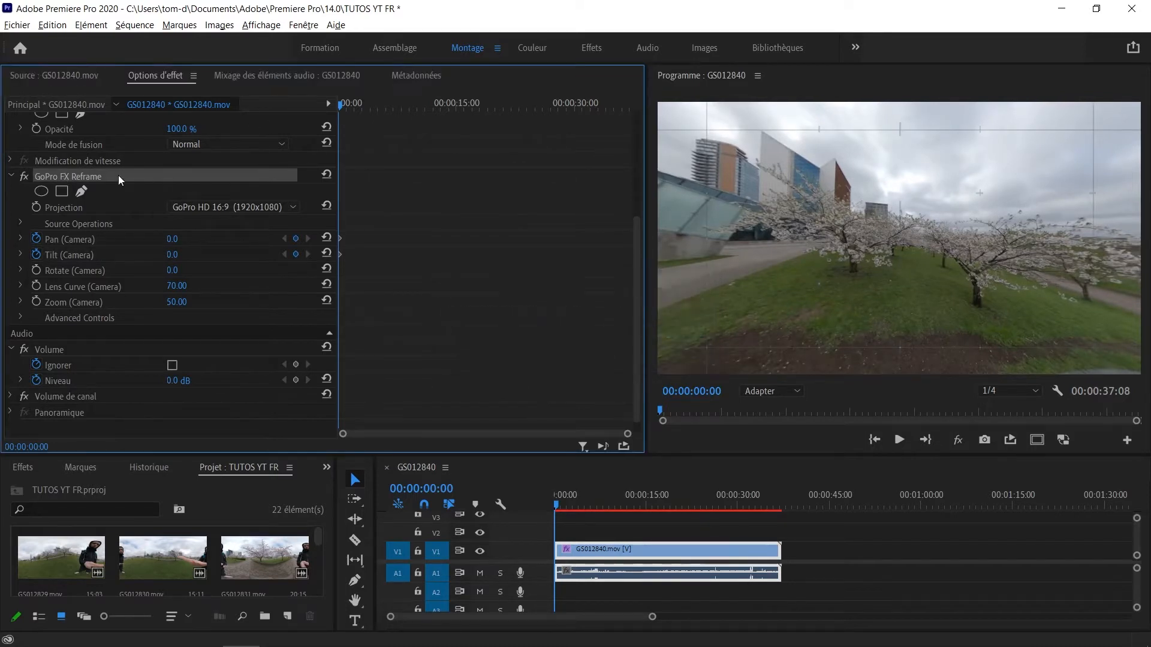
click(902, 277)
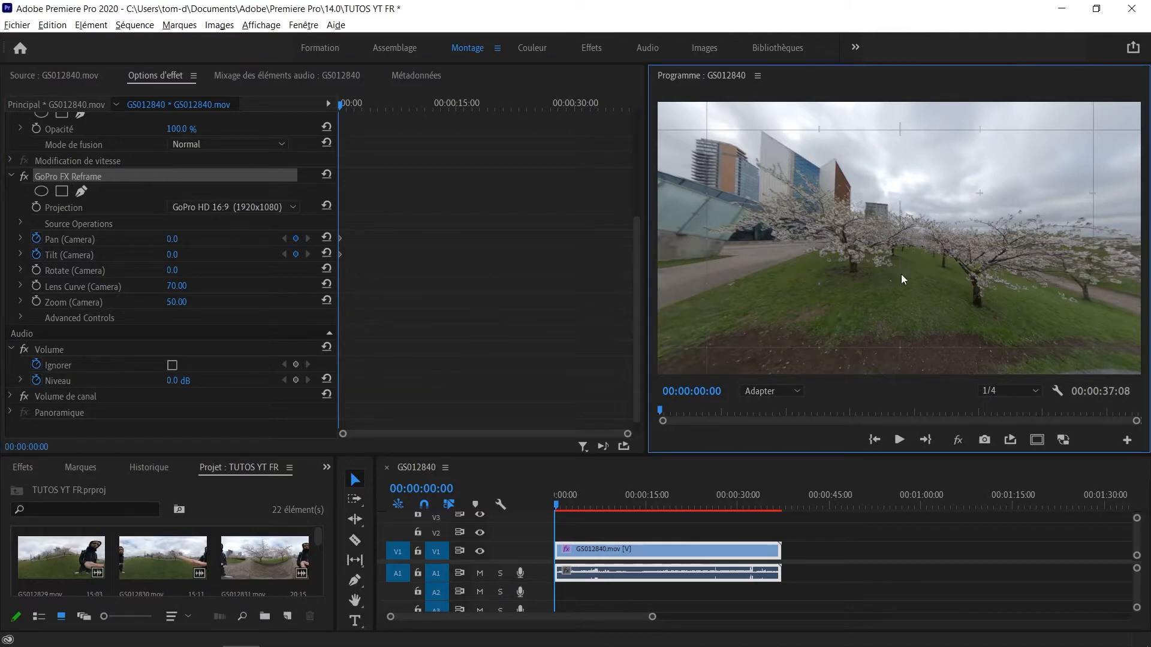
mouse_move(902, 273)
mouse_down()
mouse_move(915, 209)
mouse_move(870, 190)
mouse_move(899, 180)
mouse_move(902, 257)
mouse_up()
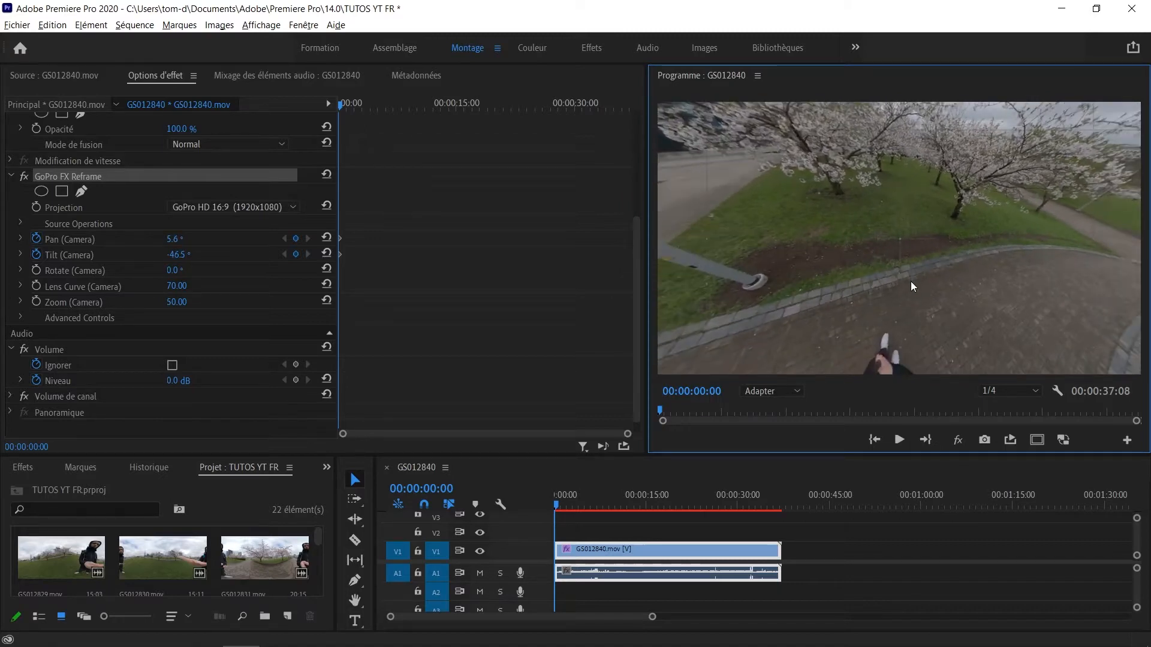
drag(891, 294, 901, 203)
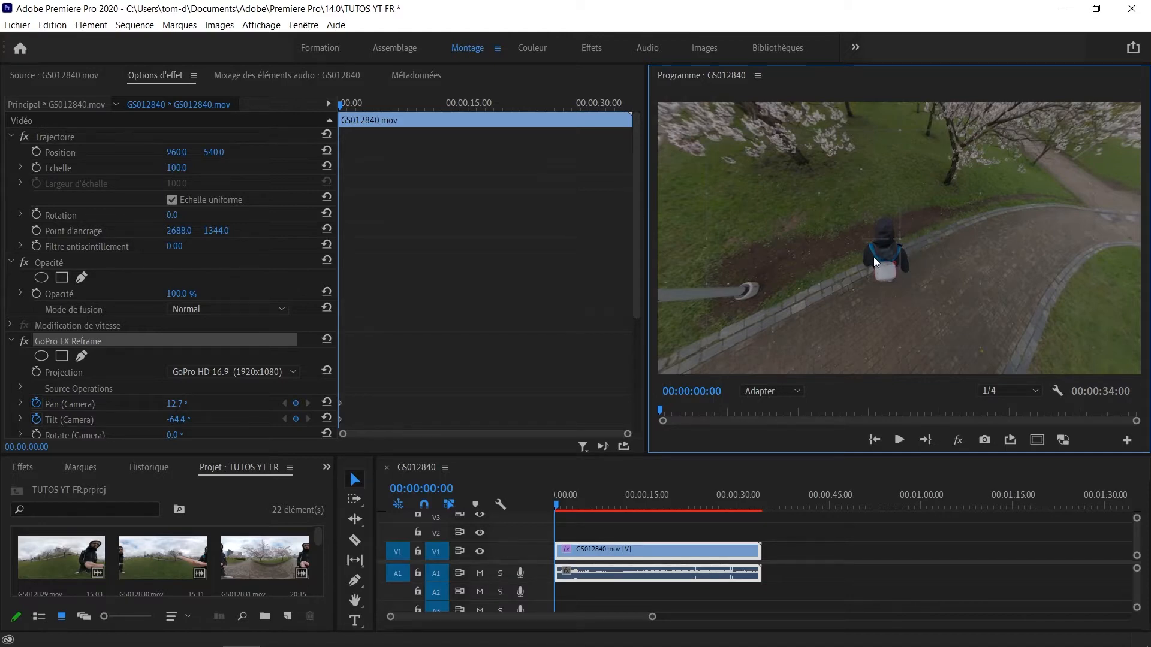
drag(876, 258, 905, 264)
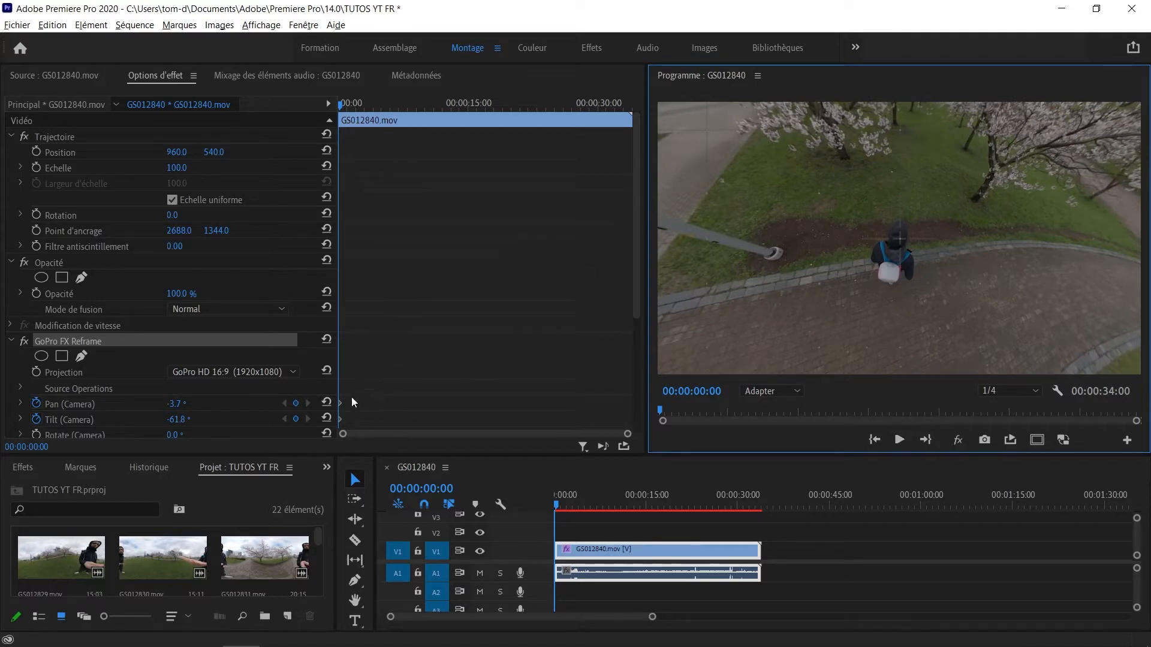
Step: Play ahead and recentre the walking person at 00:00:01:18 and at about 3 seconds to add pan and tilt keyframes
scroll(636, 279, down, 4)
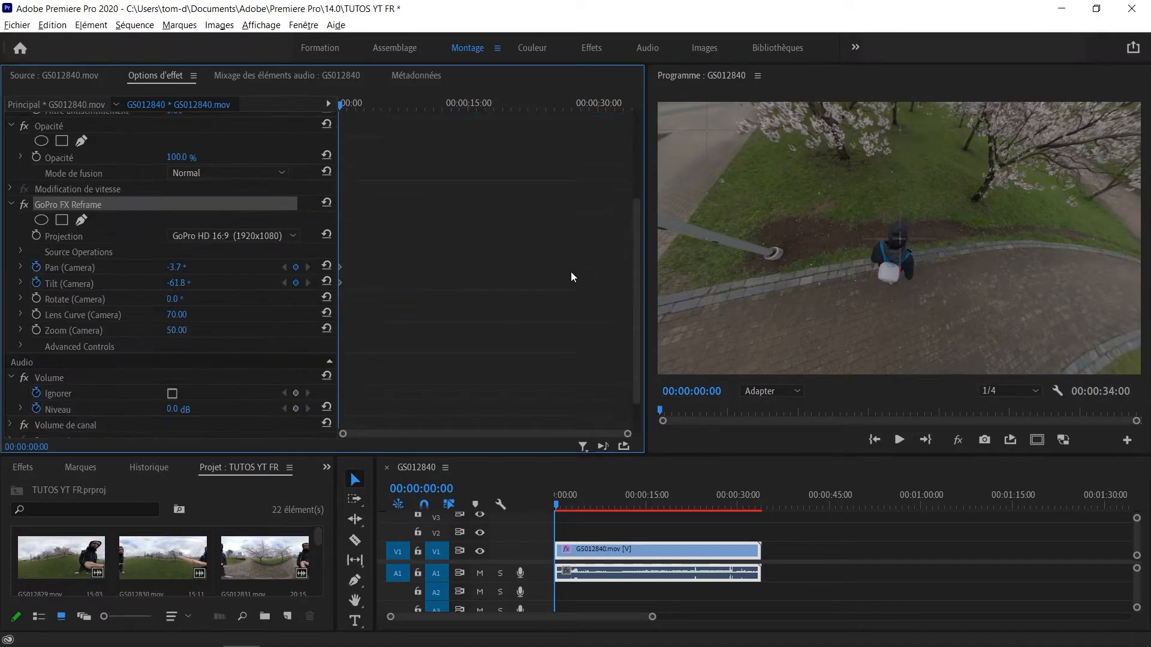
key(space)
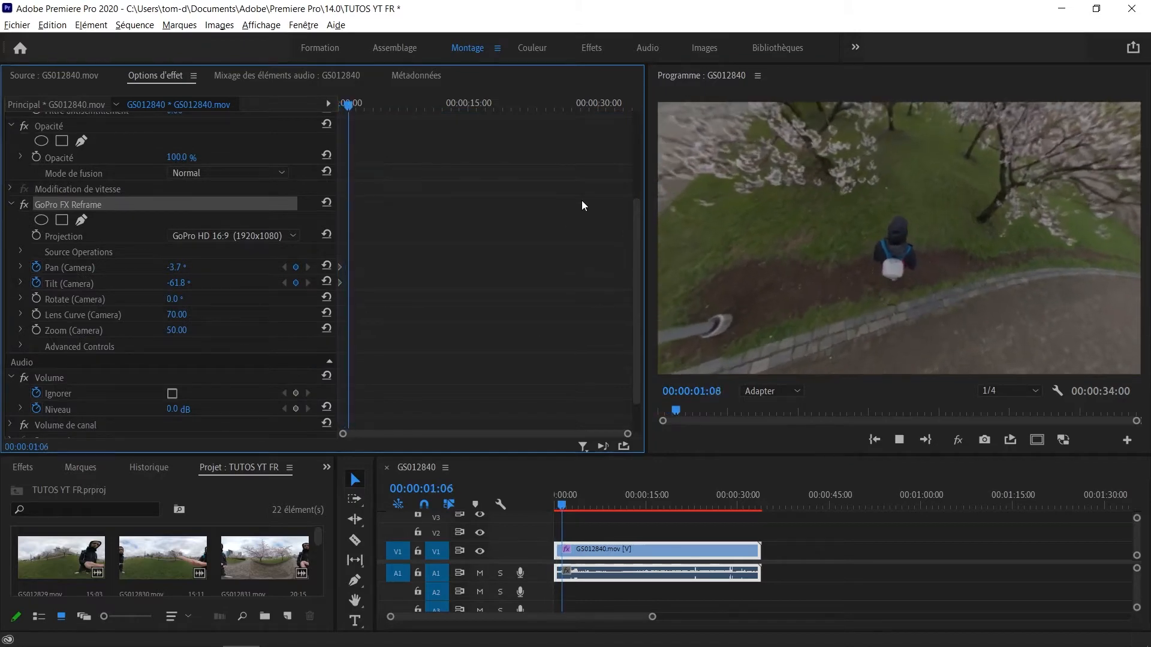
key(space)
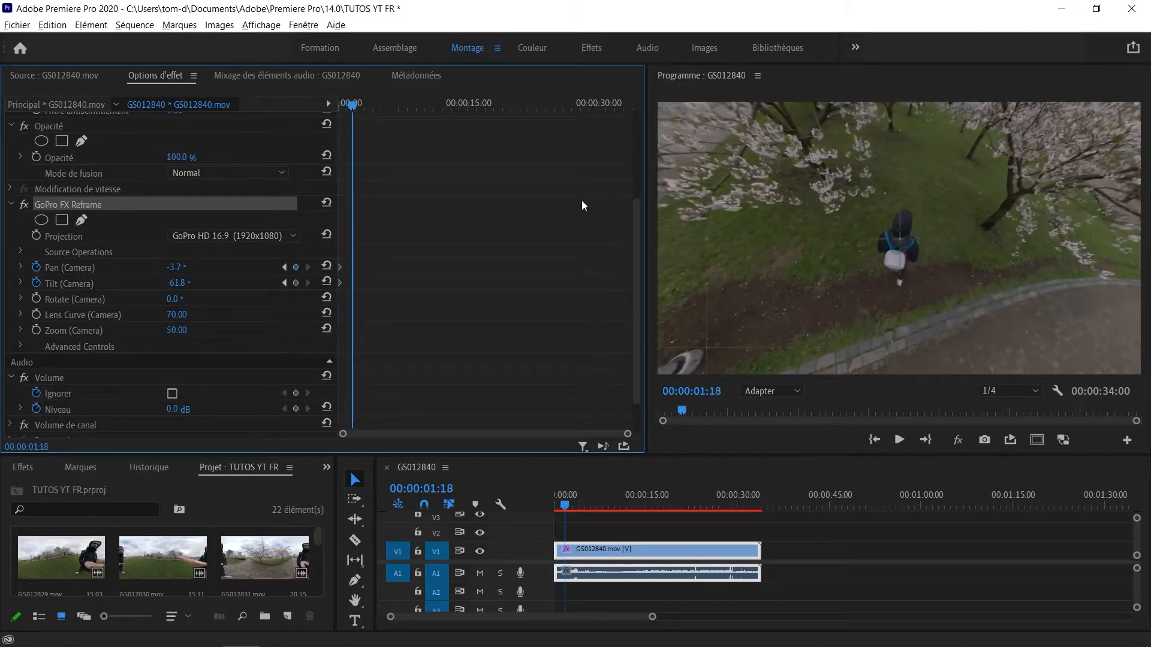
drag(875, 226, 872, 242)
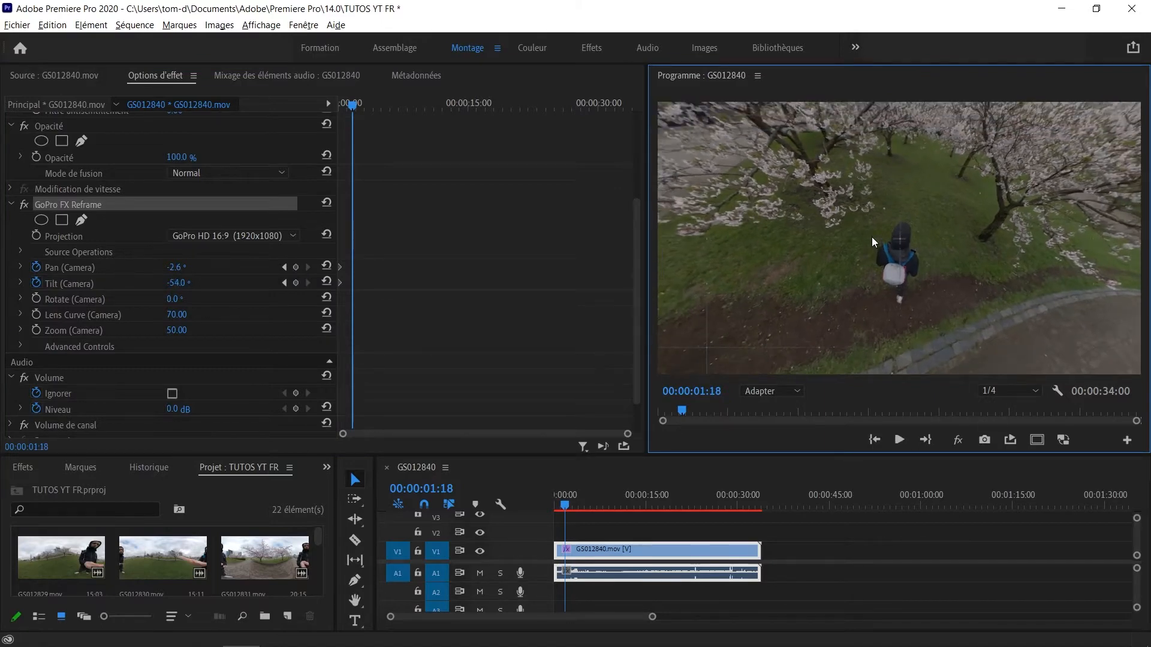
key(space)
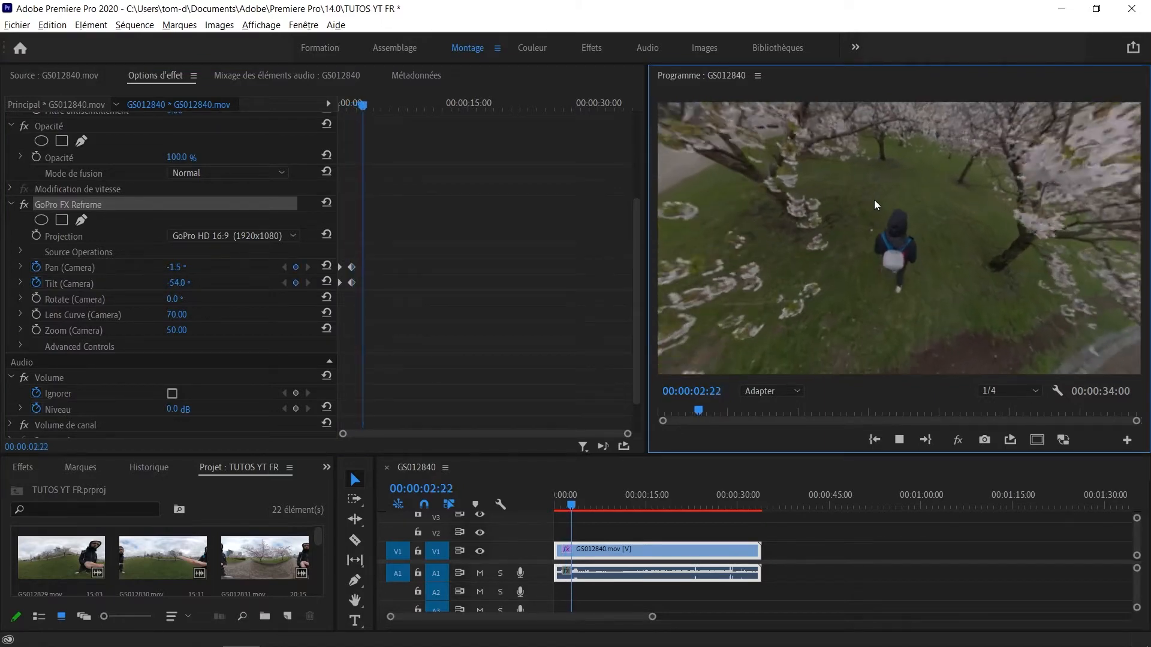
key(space)
drag(874, 200, 872, 212)
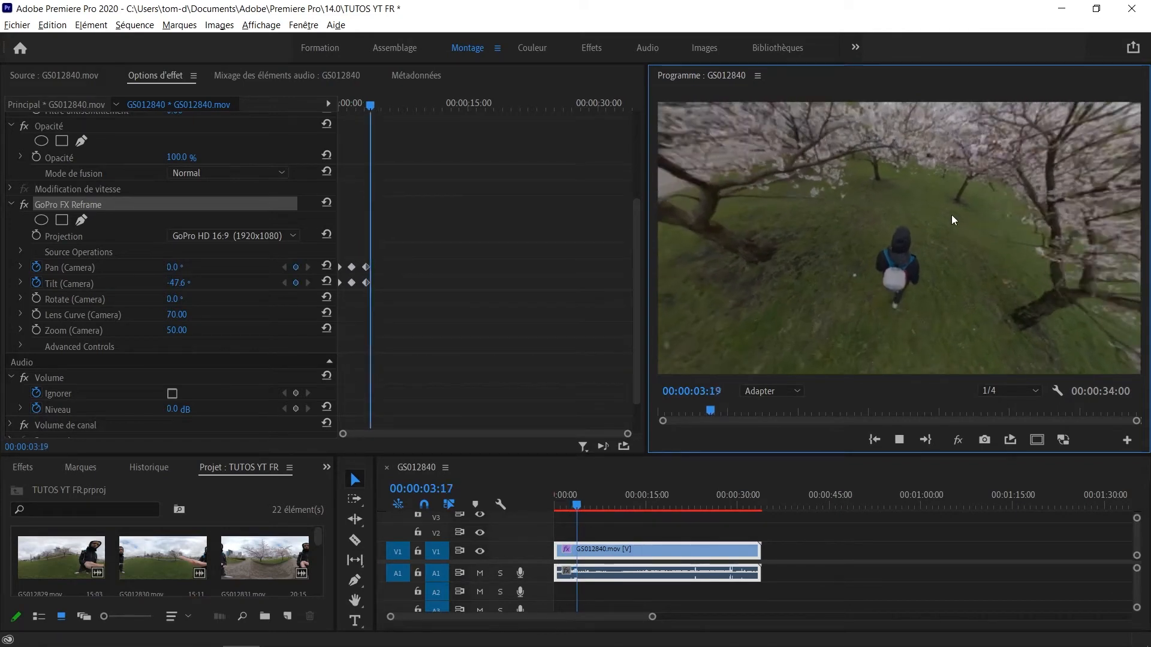
Step: Keep alternating playback with recentring the walking person, adding pan and tilt keyframes up to 00:00:18:00
key(space)
drag(917, 199, 949, 200)
key(space)
key(space)
key(space)
key(space)
key(space)
key(space)
drag(865, 195, 890, 234)
key(space)
key(space)
key(space)
key(space)
drag(965, 191, 926, 184)
key(space)
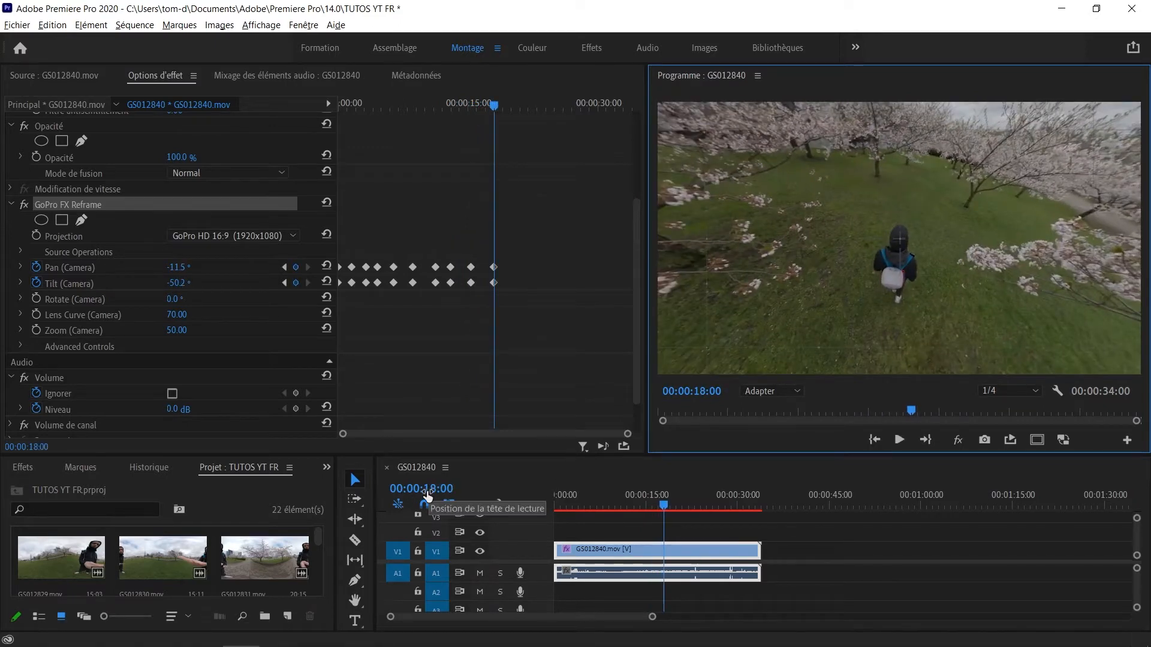
Step: Scrub the playhead around the last pan and tilt keyframes to check the camera movement
click(494, 108)
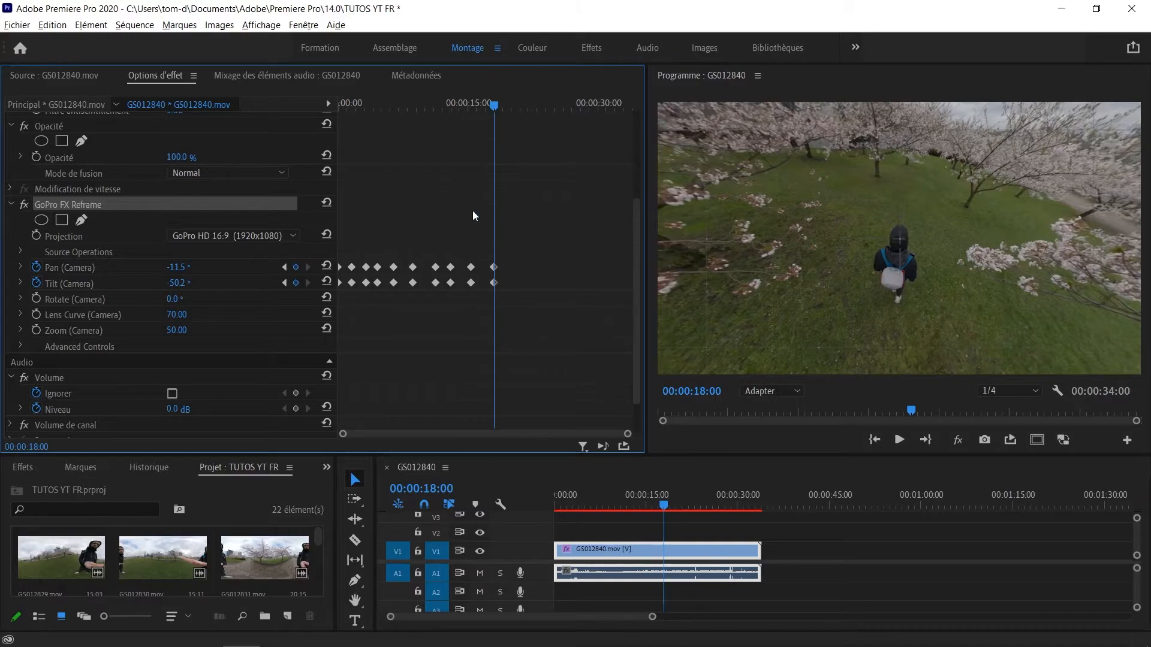
drag(479, 109, 523, 106)
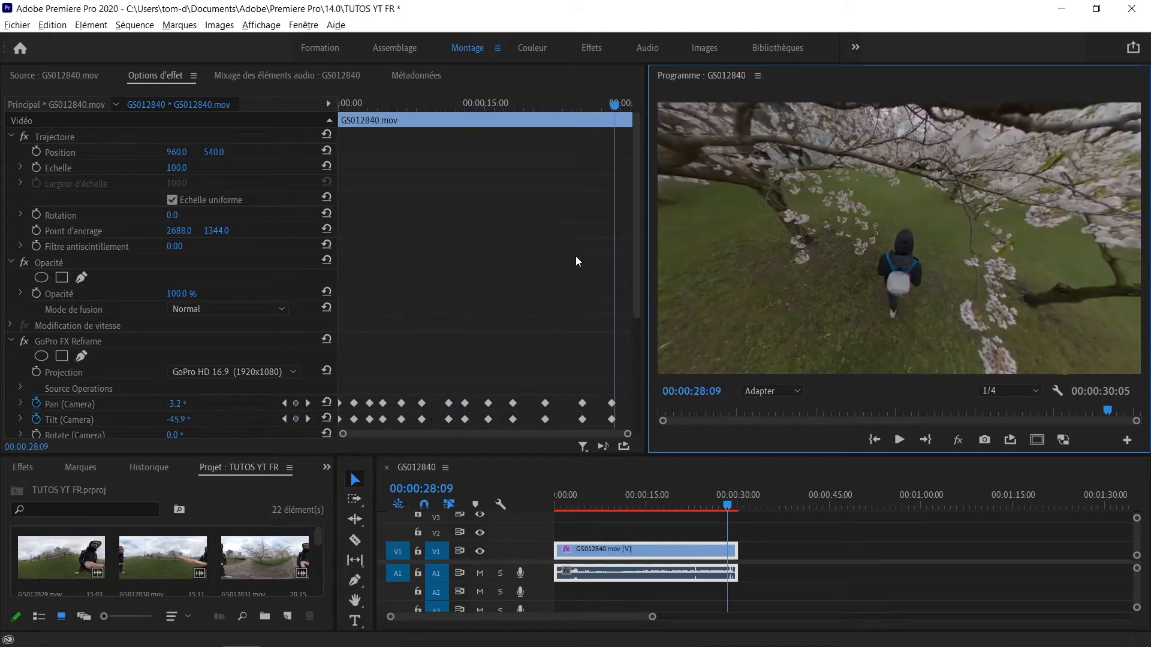
Step: Select all pan and tilt keyframes of GoPro FX Reframe and set their interpolation to Bézier auto
drag(635, 457, 635, 471)
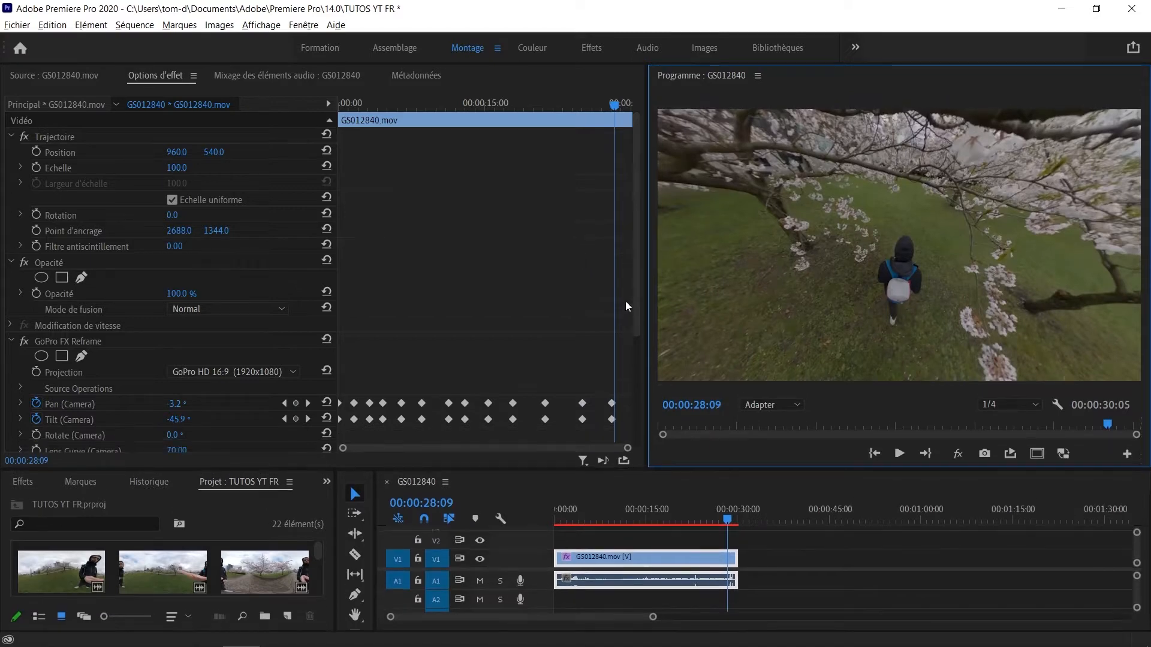
drag(636, 299, 638, 372)
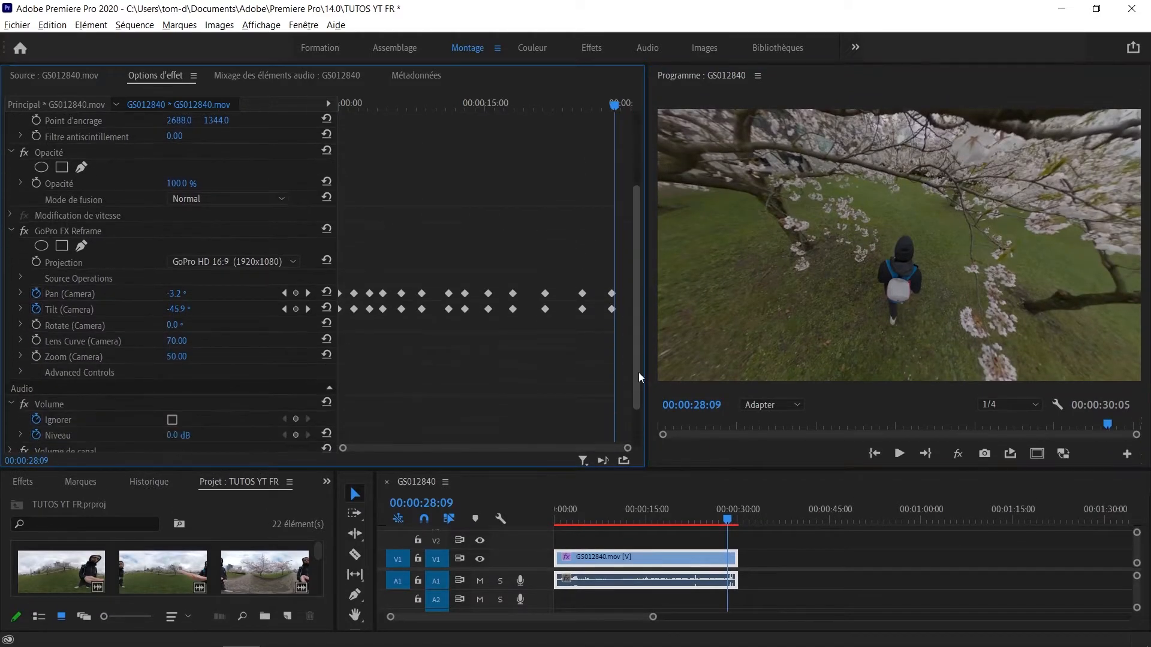
drag(629, 278, 310, 351)
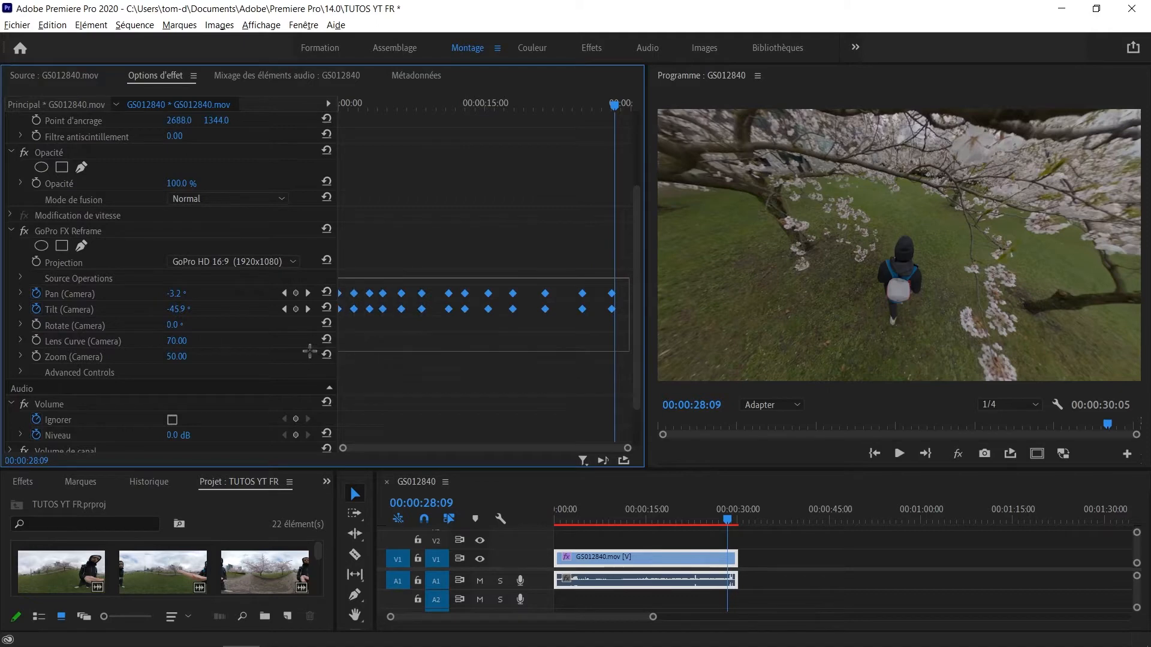
right_click(371, 308)
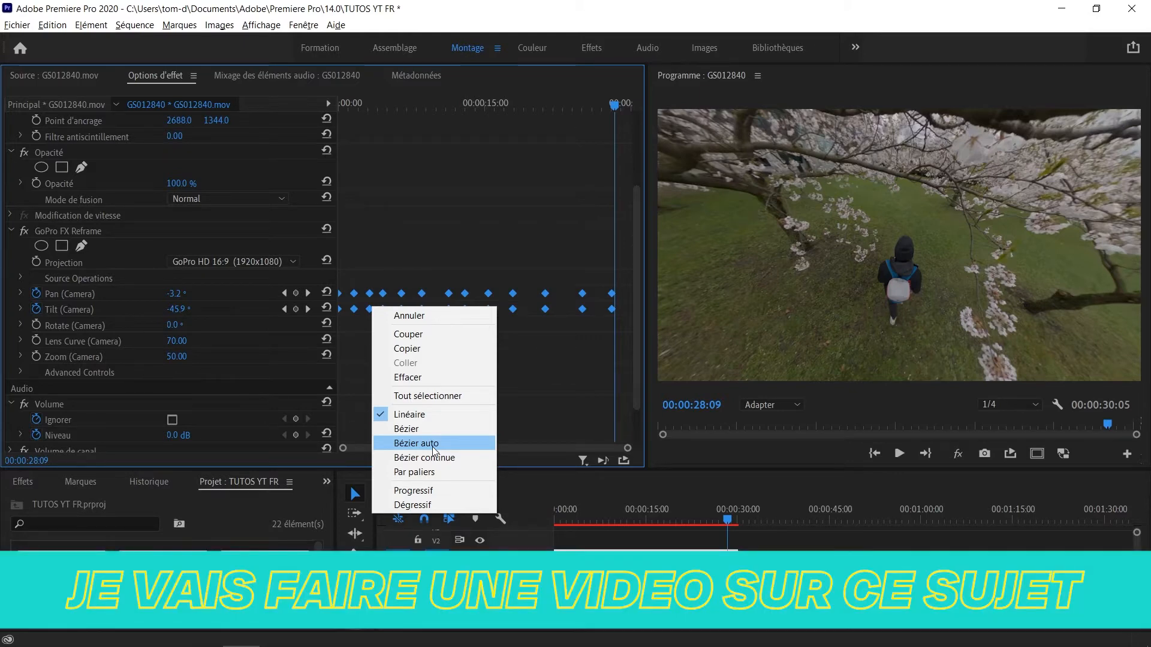
click(434, 448)
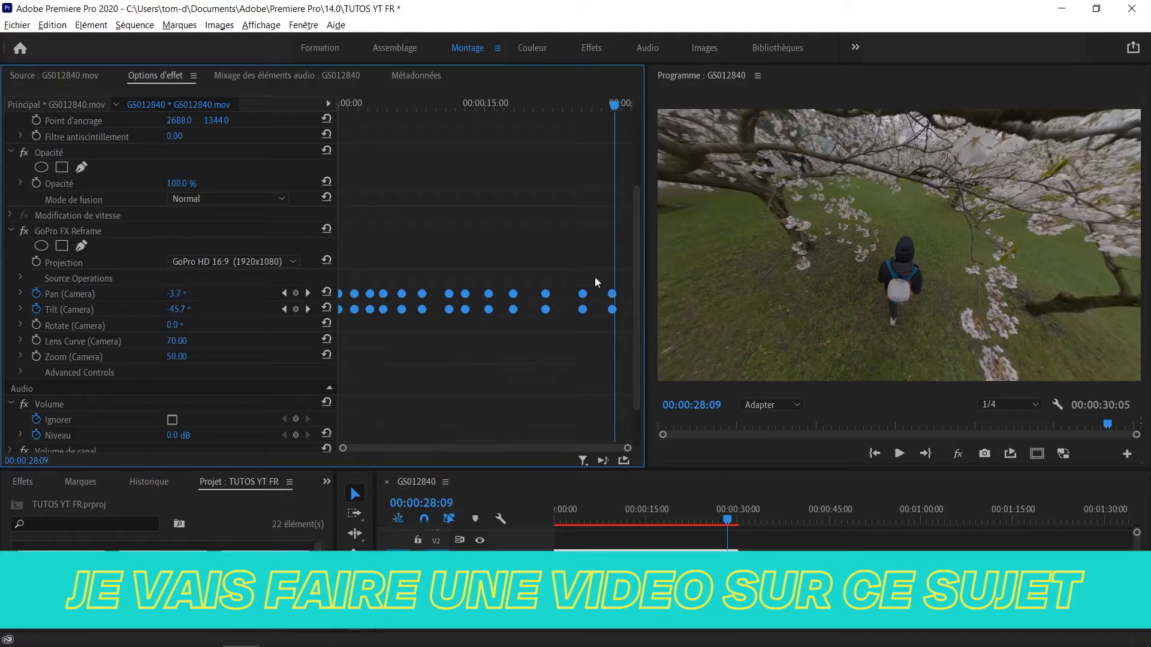
Step: Play from the start to 00:00:10:04 and recentre the walking person there, with pan about -16.8° and tilt about -49.1°
drag(344, 105, 318, 151)
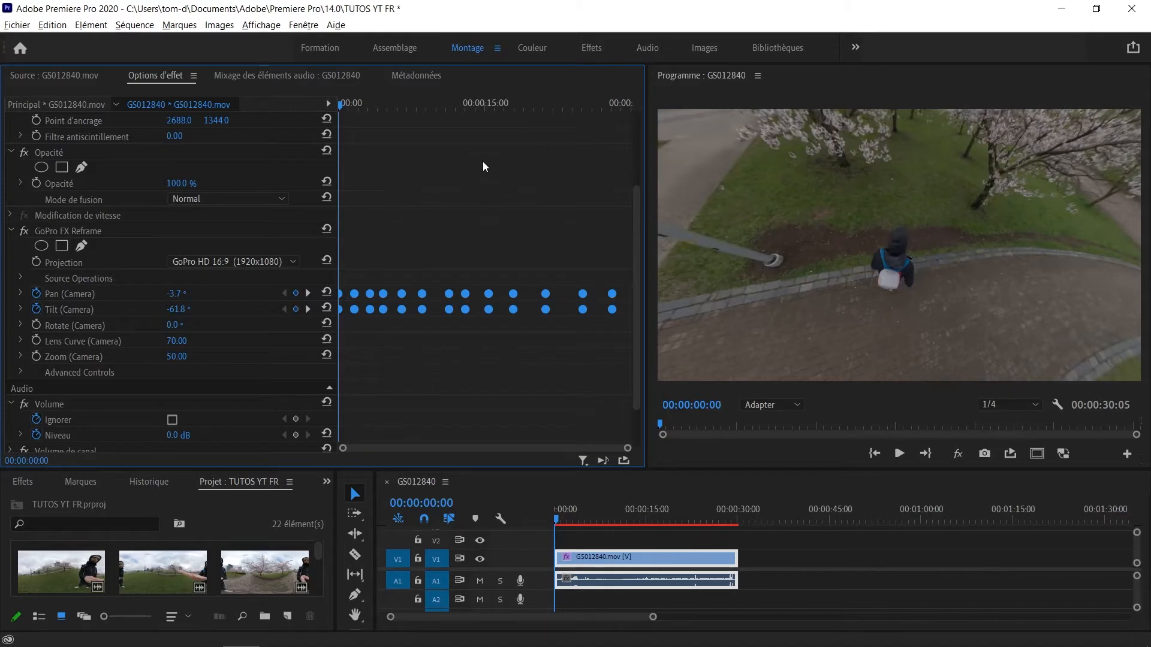
key(space)
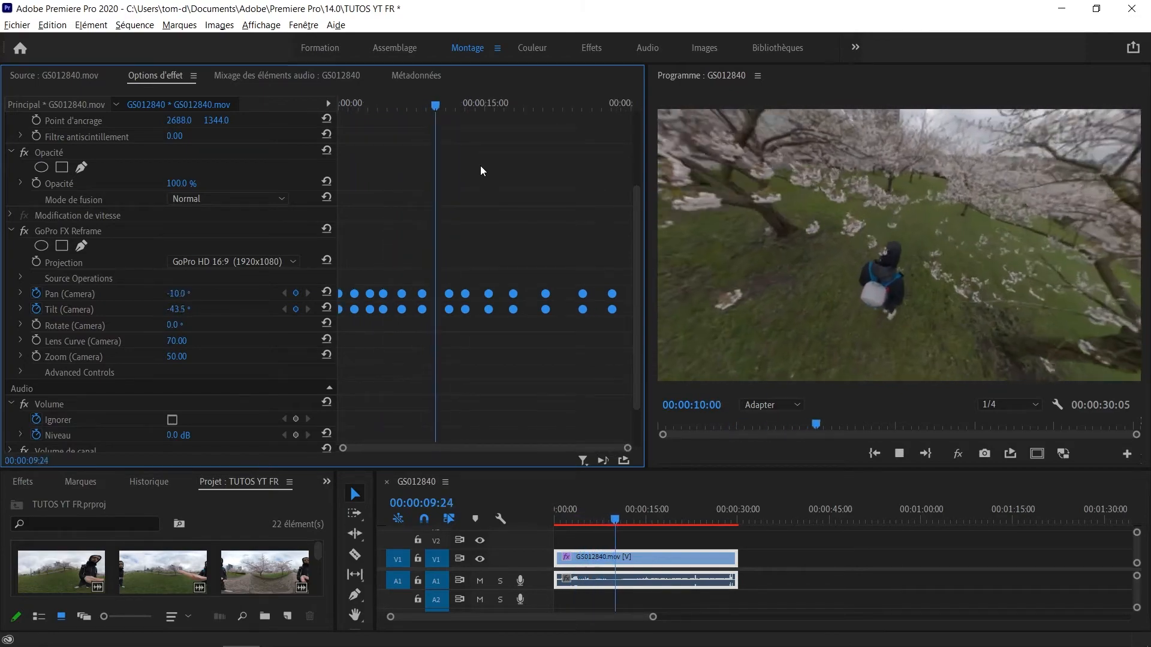
key(space)
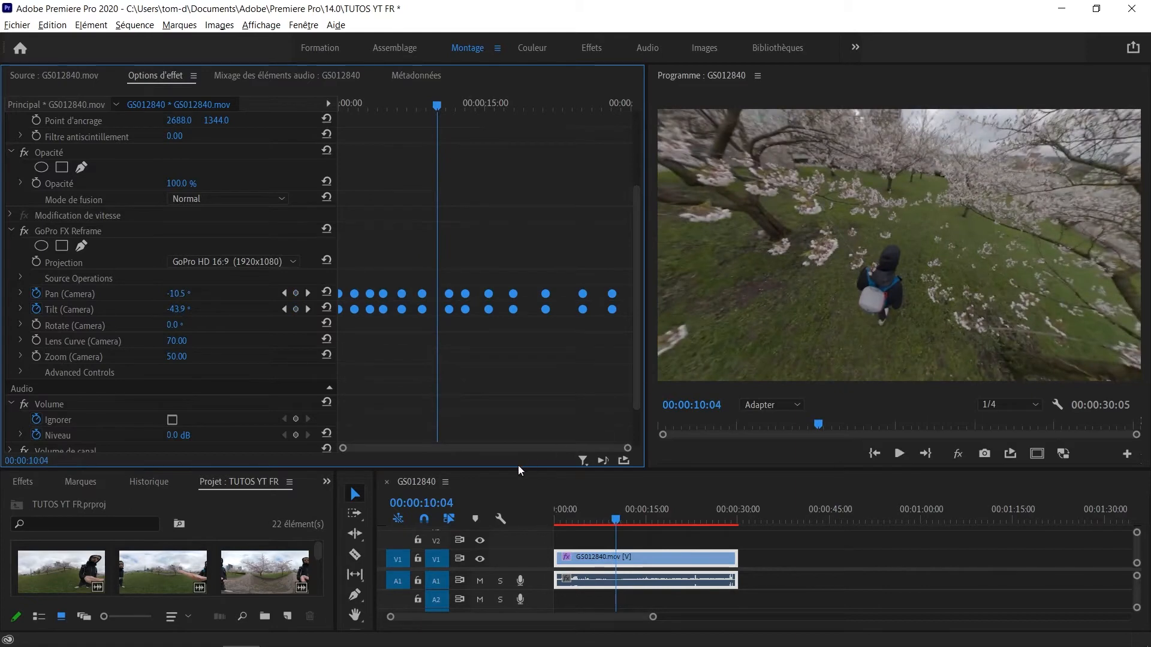
click(73, 233)
drag(884, 274, 893, 262)
drag(894, 261, 895, 266)
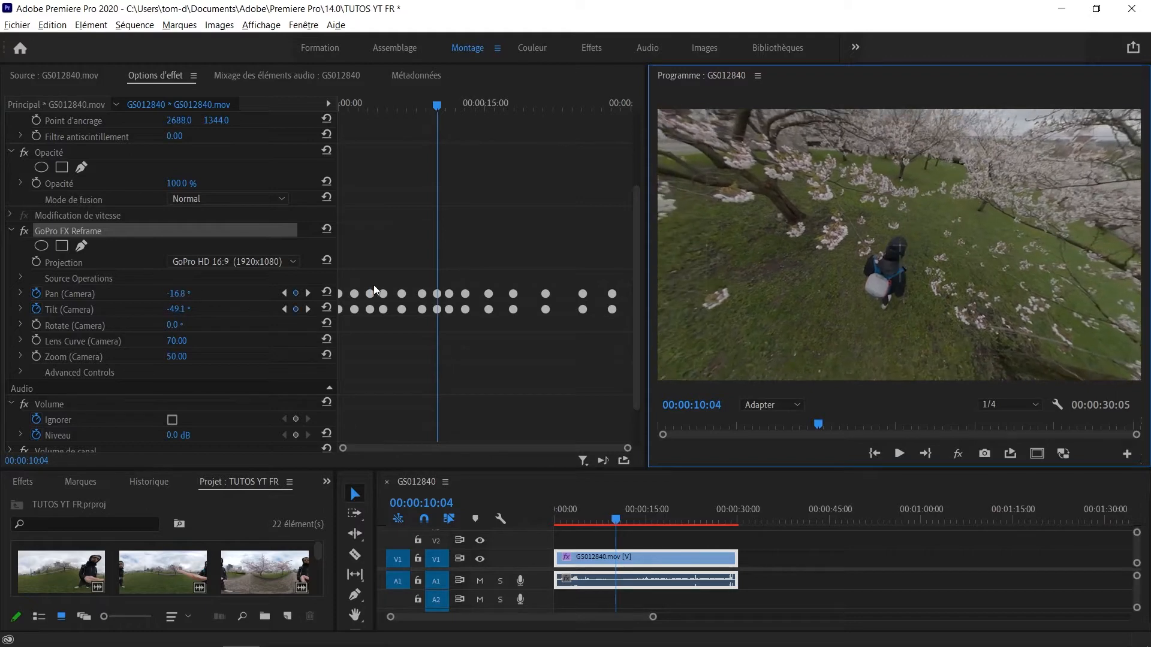
Step: Continue playing and recentring the walking person wherever the framing drifts, adding pan and tilt keyframes up to 00:00:29:07
key(space)
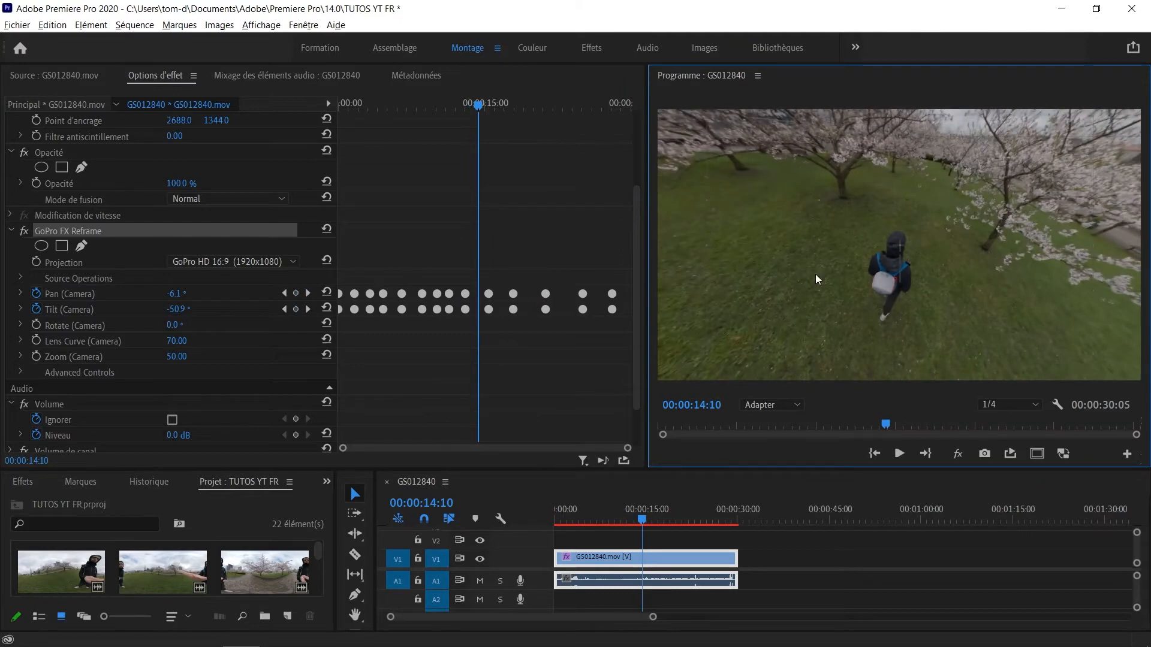
drag(879, 271, 880, 271)
key(space)
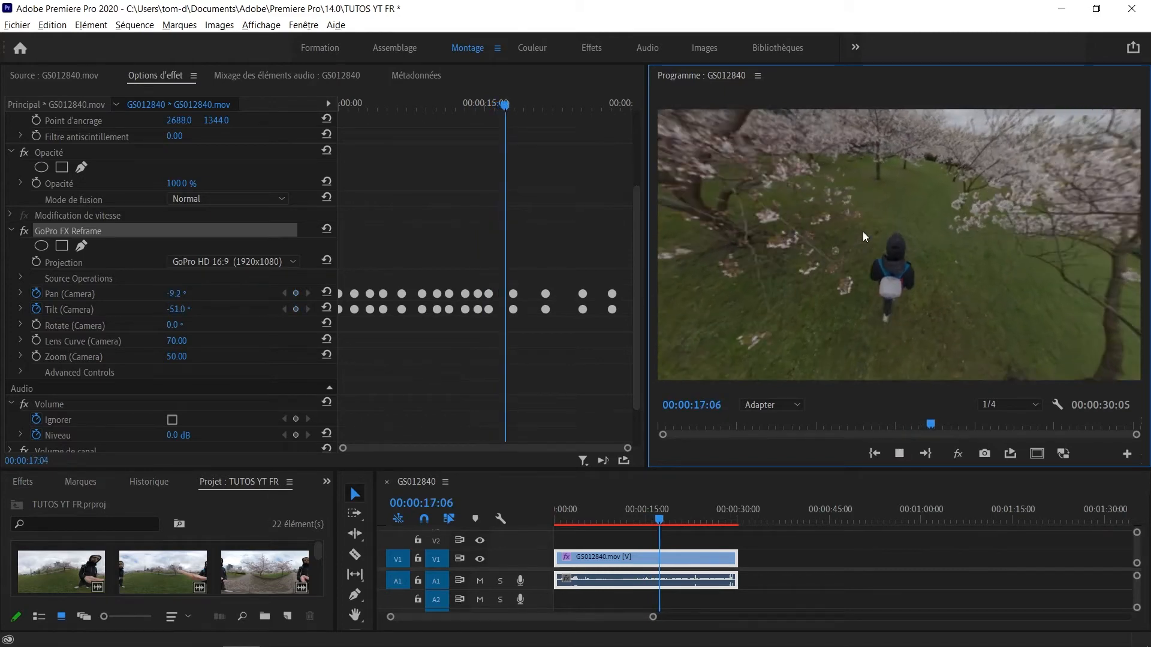
key(space)
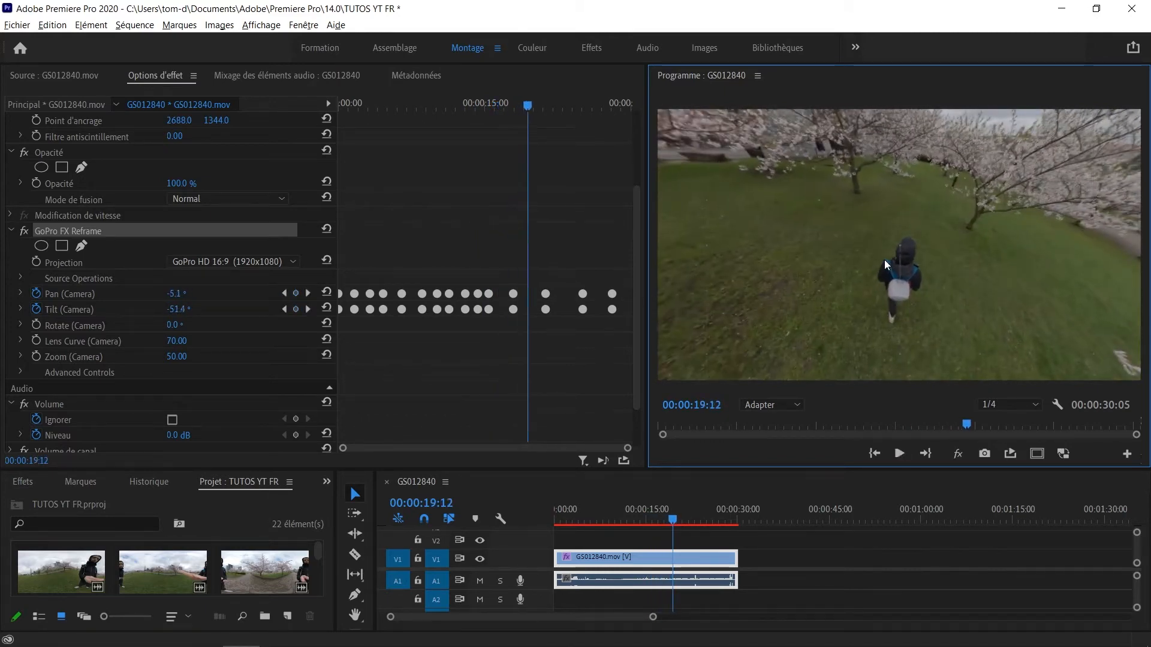
drag(882, 260, 924, 264)
key(space)
key(space)
key(space)
key(space)
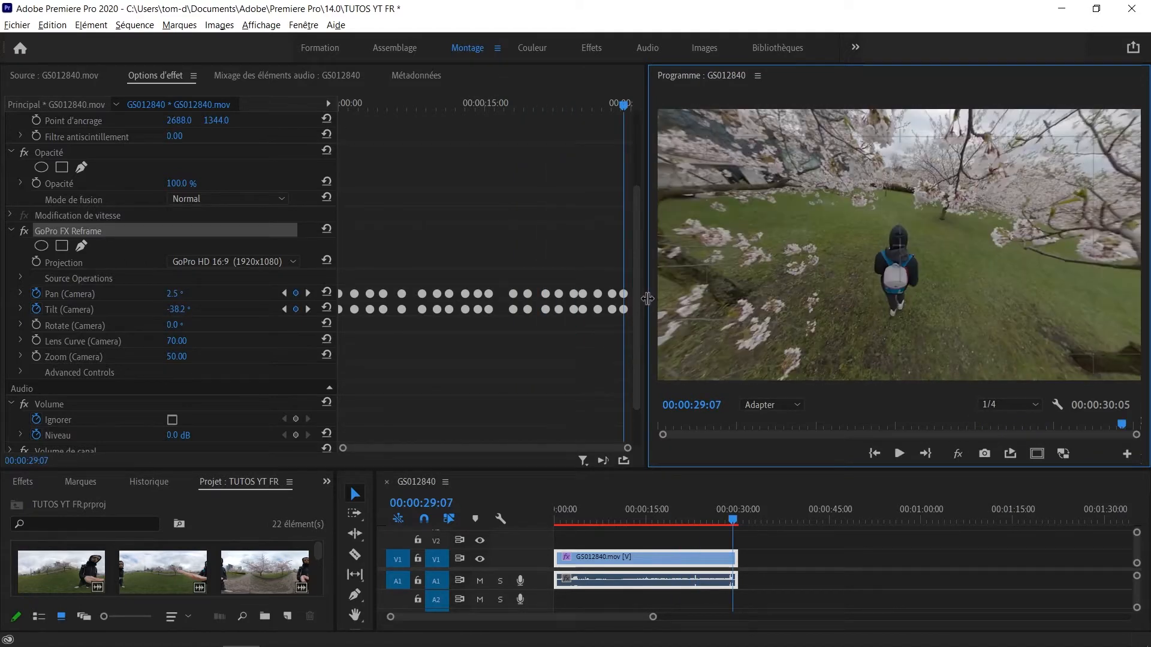
Step: Return to 00:00:00:00, enable animation of Zoom (Camera) and set the starting keyframe to 30
click(620, 281)
key(Home)
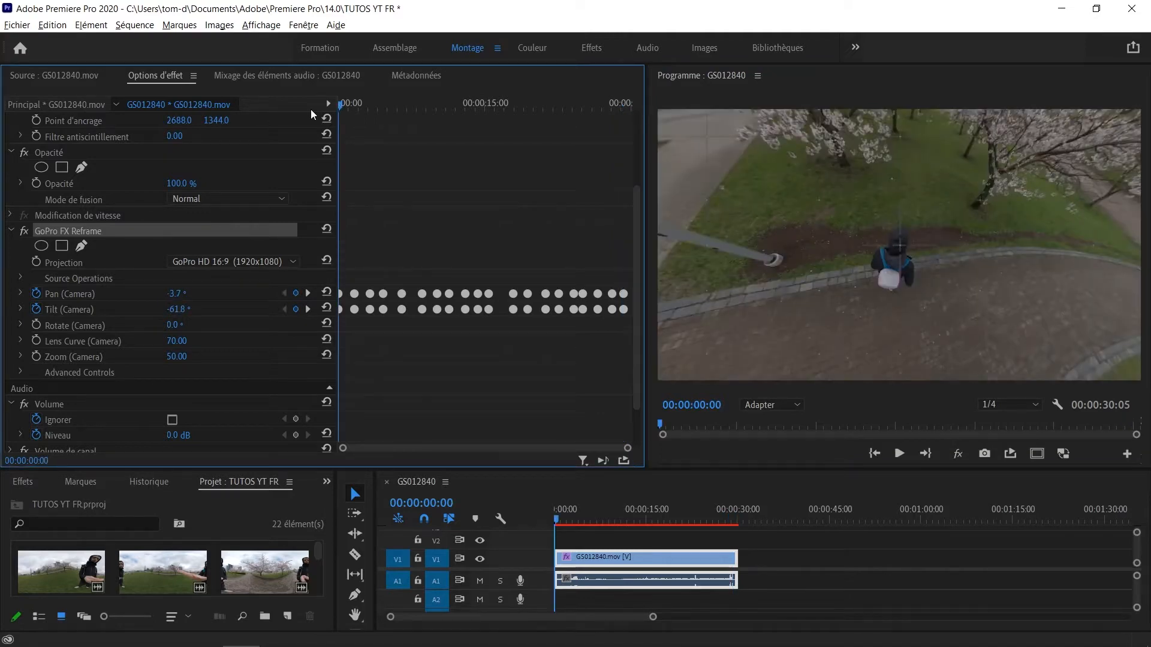
click(57, 359)
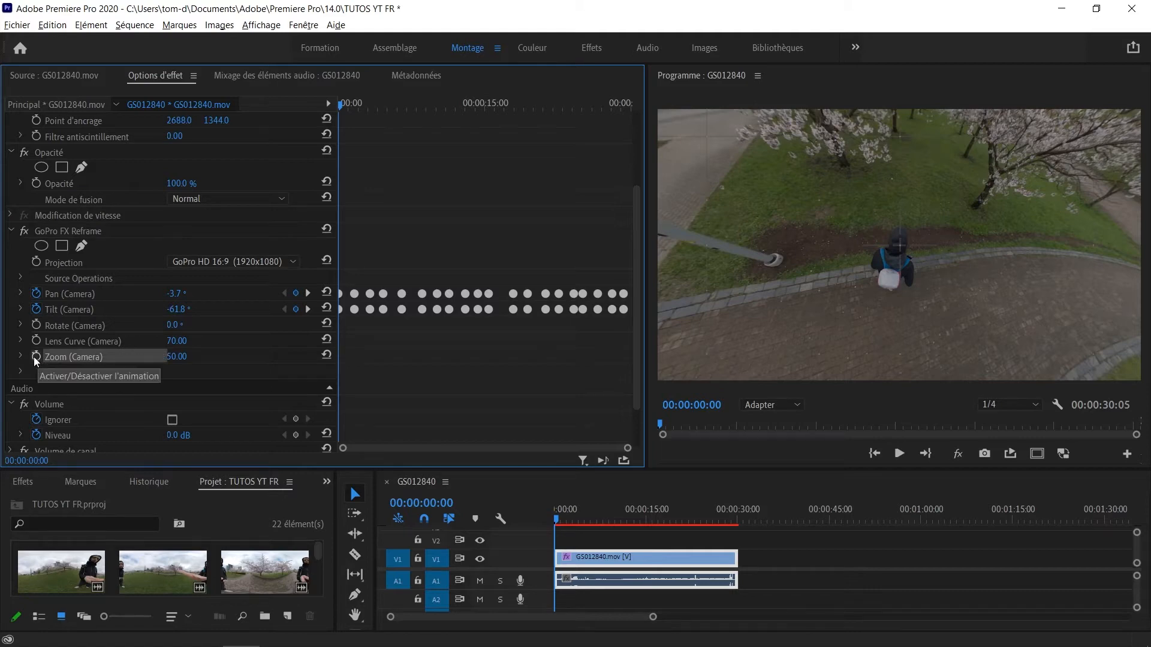
click(34, 357)
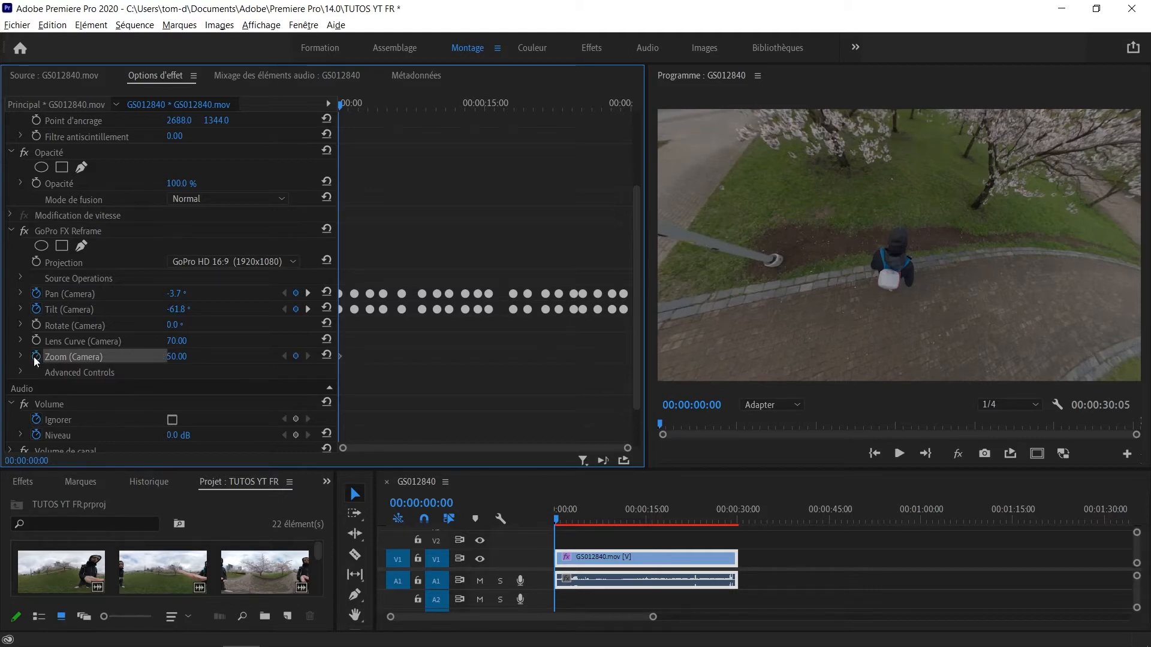
mouse_move(340, 107)
mouse_down()
mouse_move(402, 108)
mouse_move(322, 110)
mouse_up()
click(186, 356)
text(30)
key(Return)
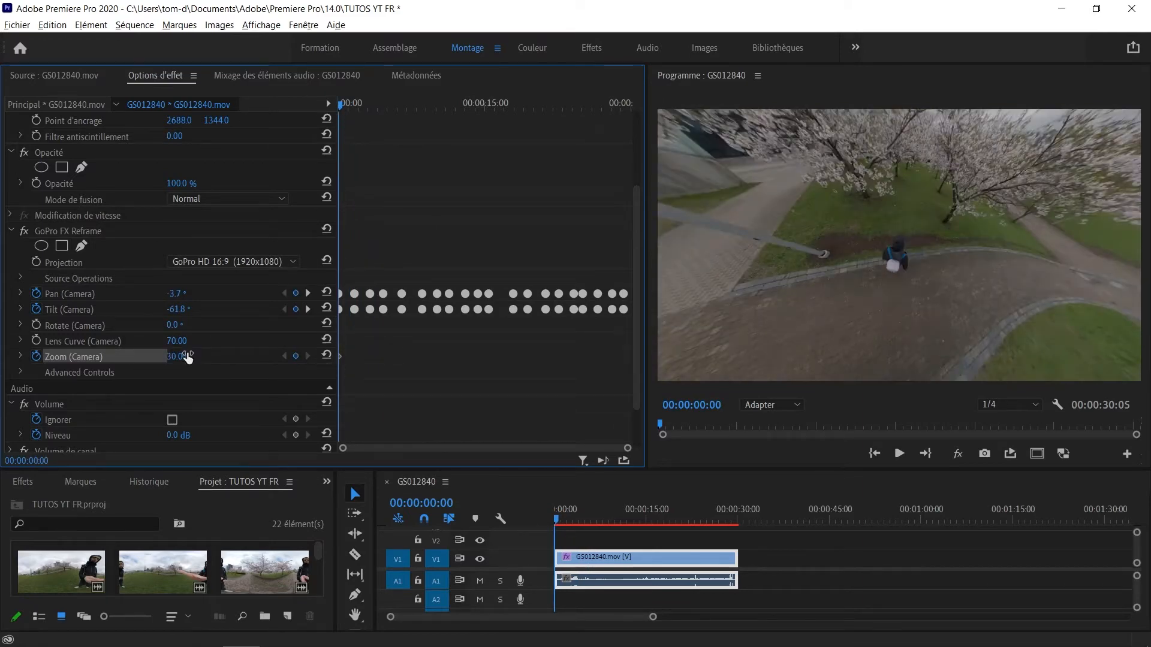
Step: Play ahead to 00:00:01:04 and set Zoom (Camera) to 50 there to add a second keyframe
key(space)
key(space)
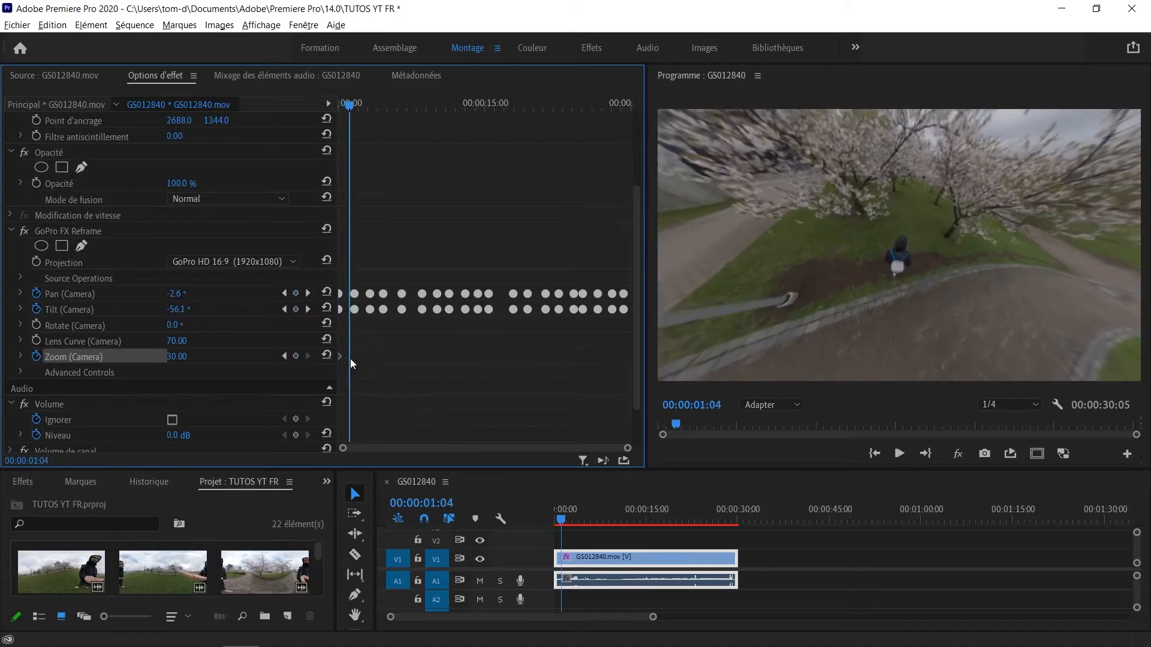
scroll(353, 359, up, 2)
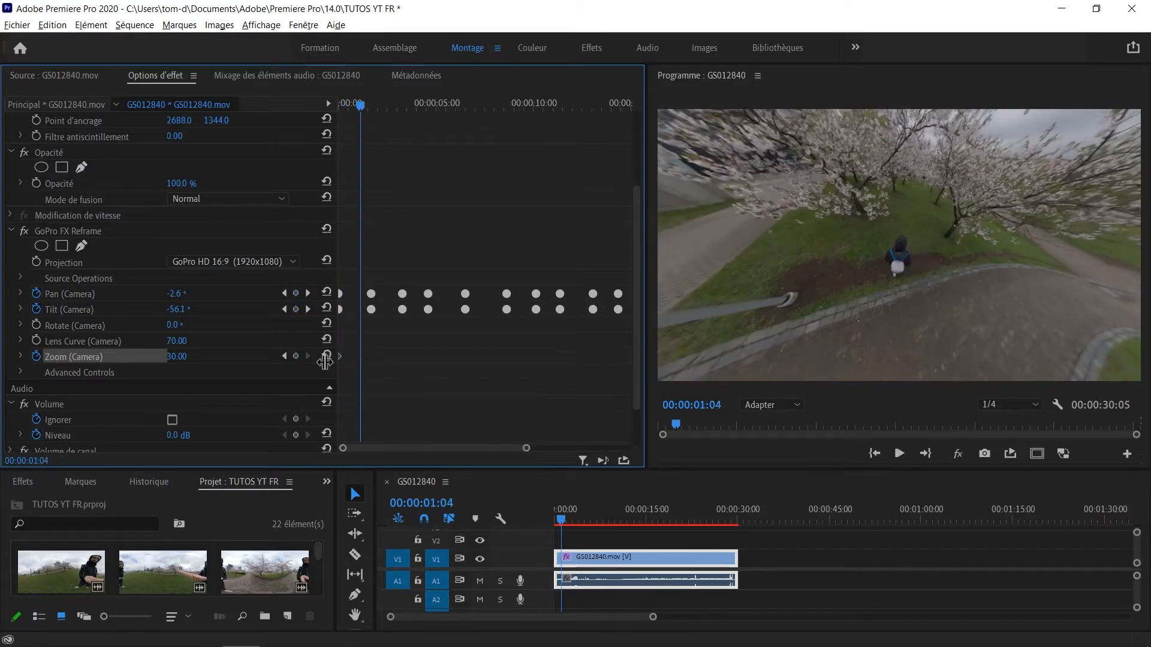
click(183, 356)
text(50)
key(Return)
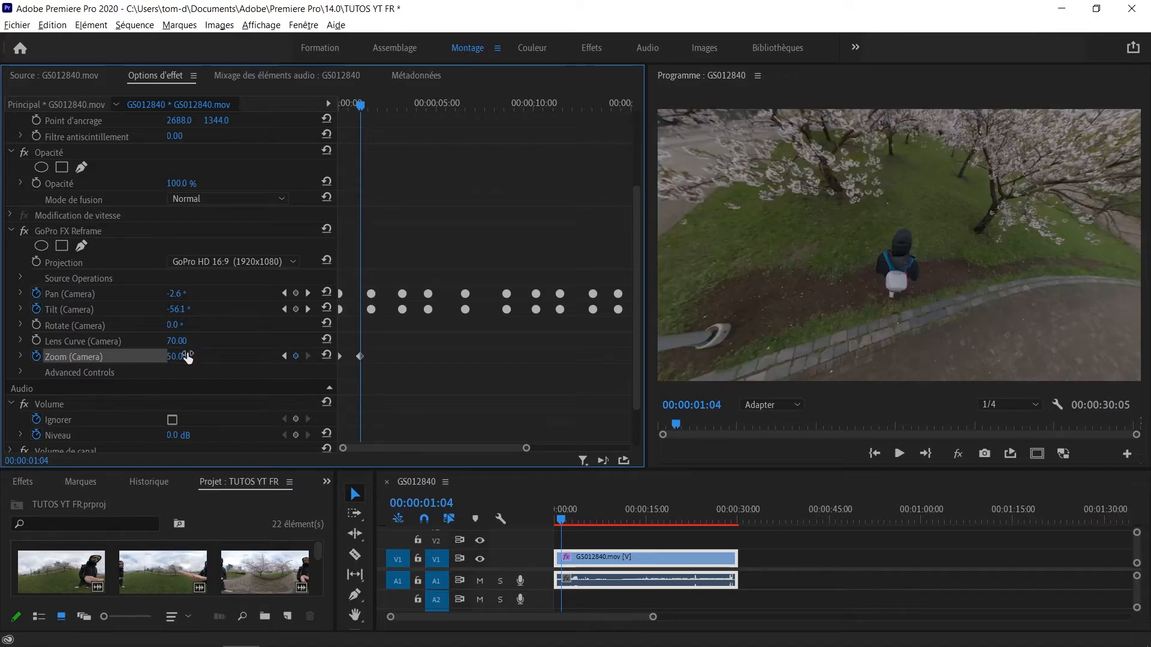
Step: Preview the opening zoom, move its second keyframe to about 2.5 seconds to slow it, and replay it from the start
key(Home)
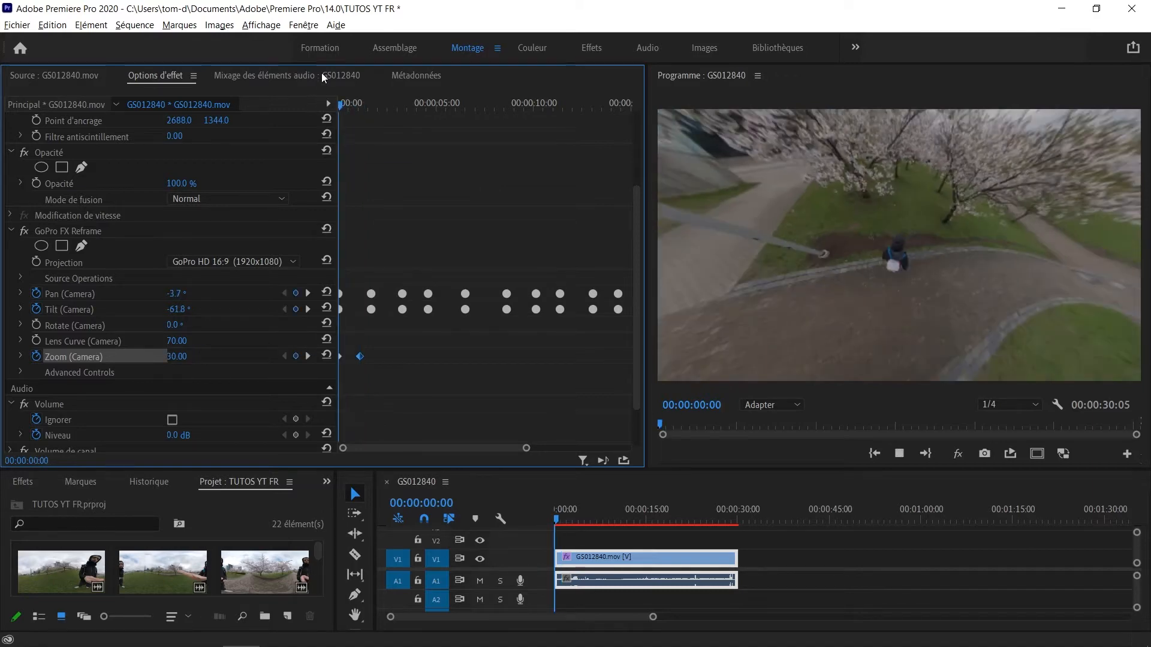
key(space)
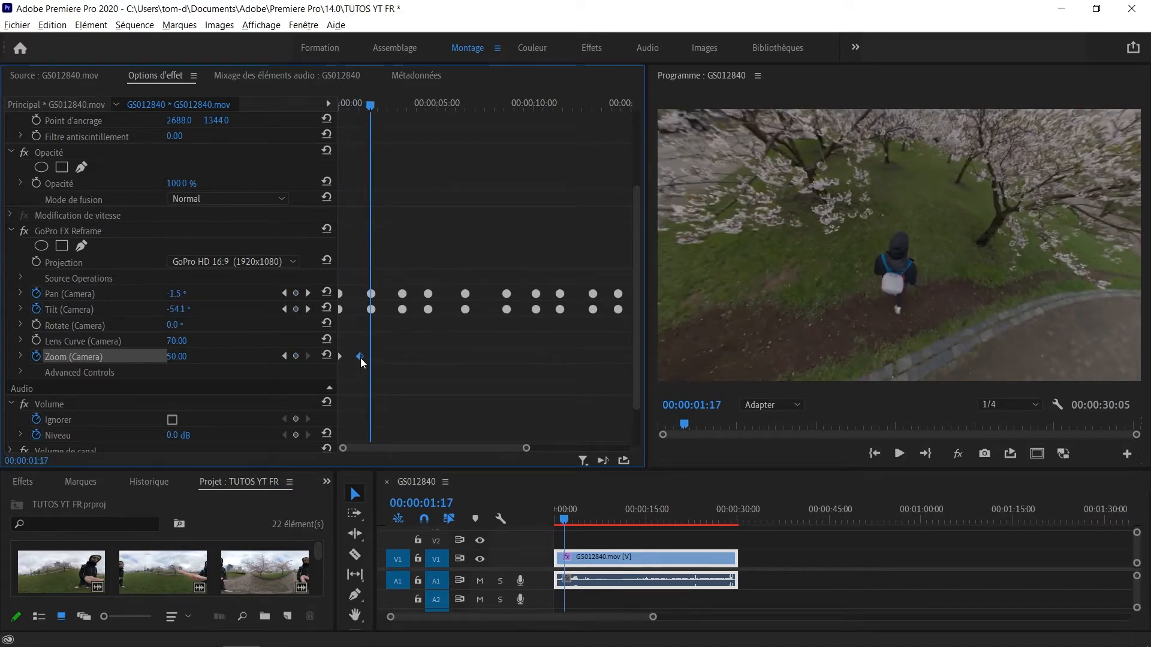
drag(361, 358, 389, 356)
click(347, 106)
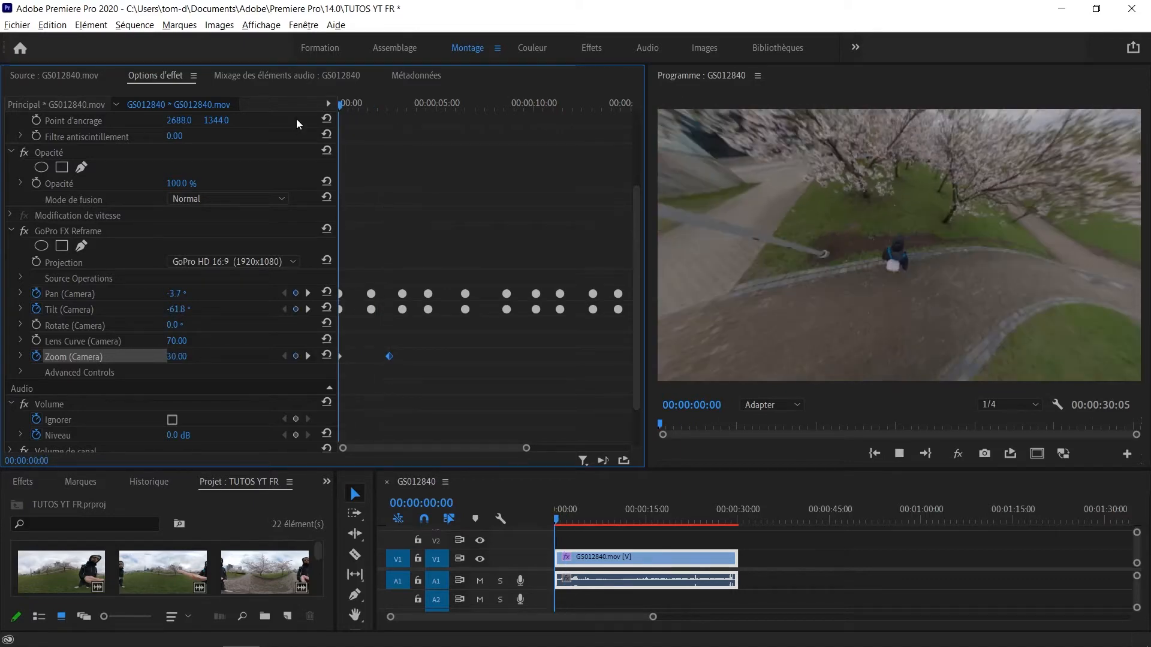
key(space)
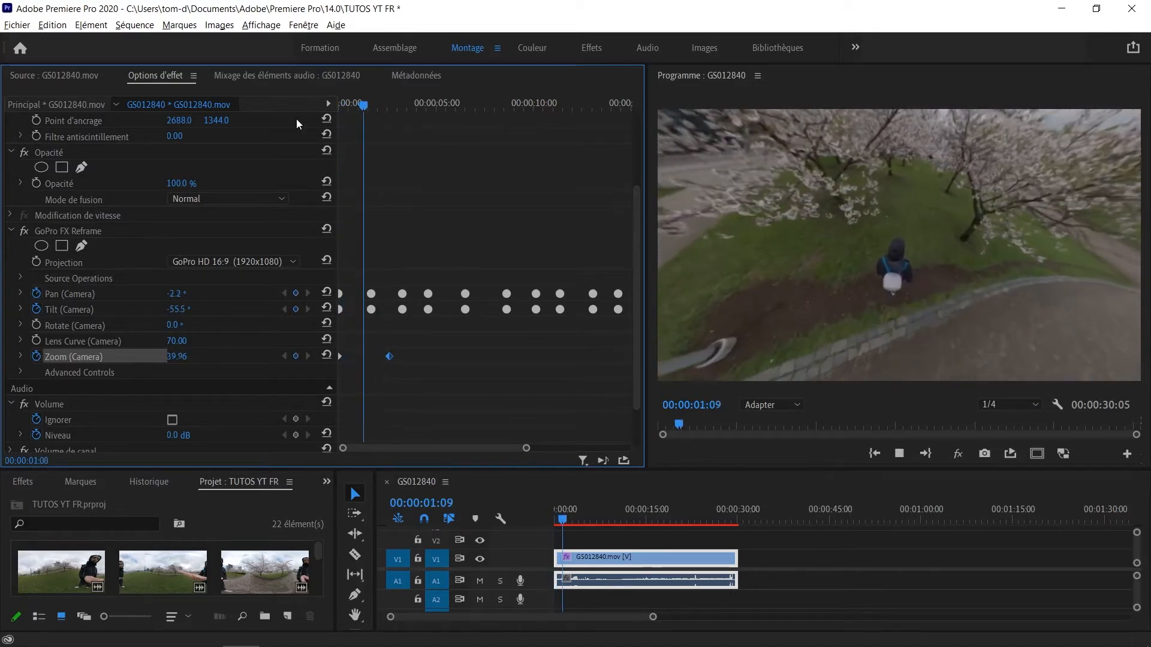
key(space)
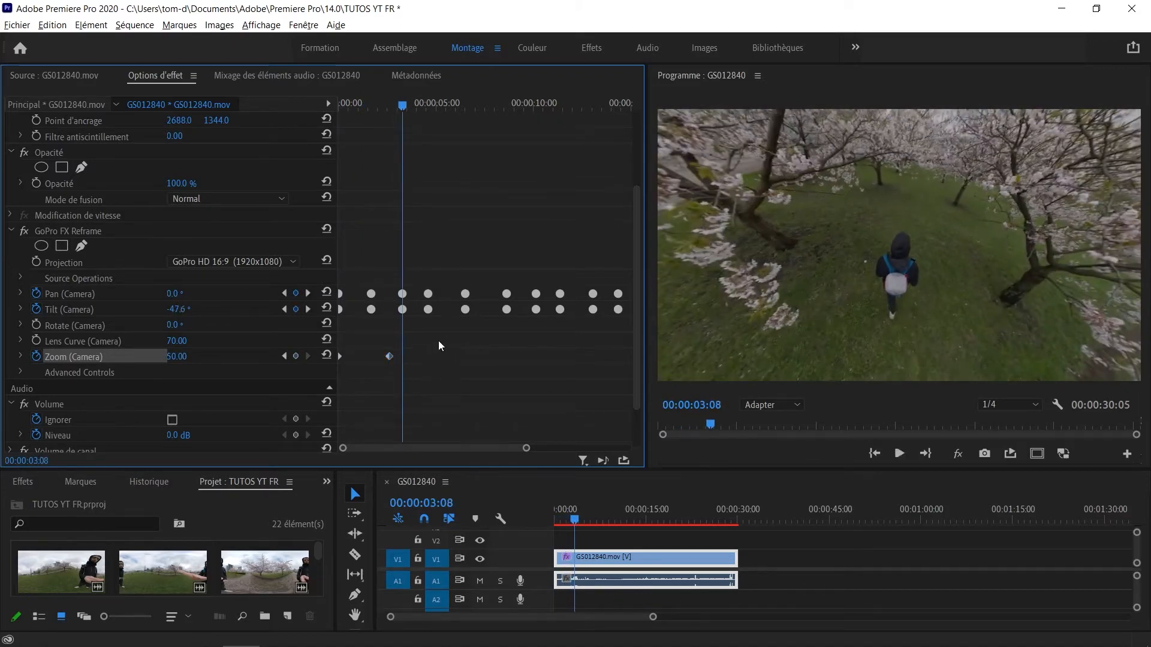
Step: Set both opening zoom keyframes to Bézier auto and play the clip from the start
drag(438, 340, 294, 384)
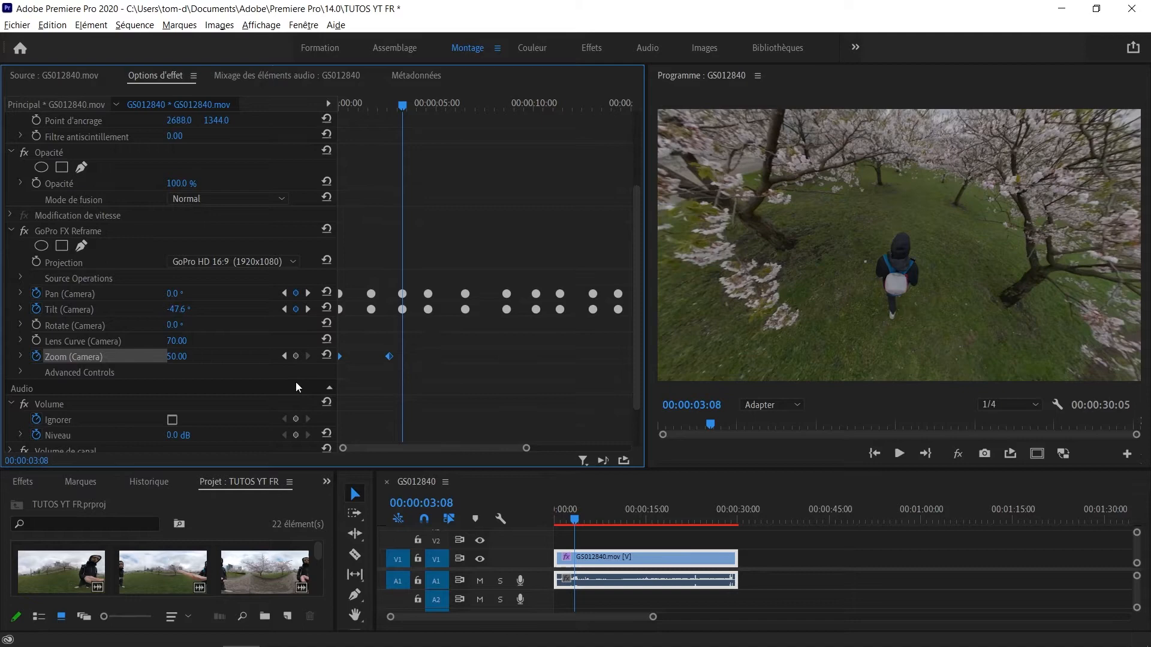
right_click(390, 358)
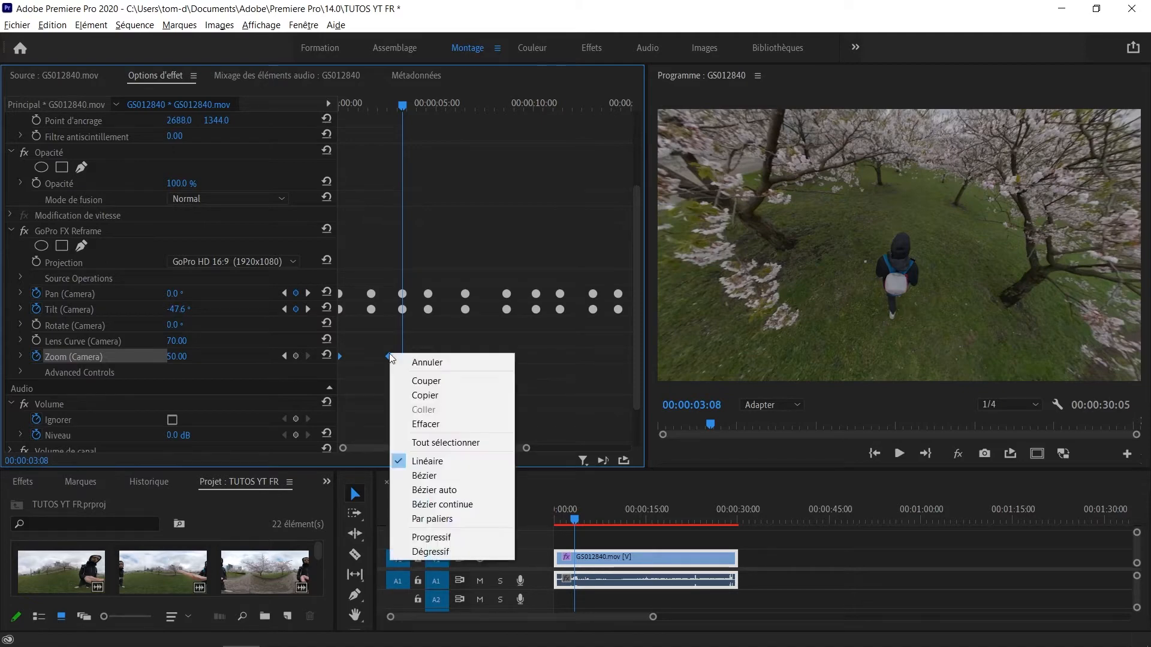
click(454, 488)
drag(359, 103, 296, 101)
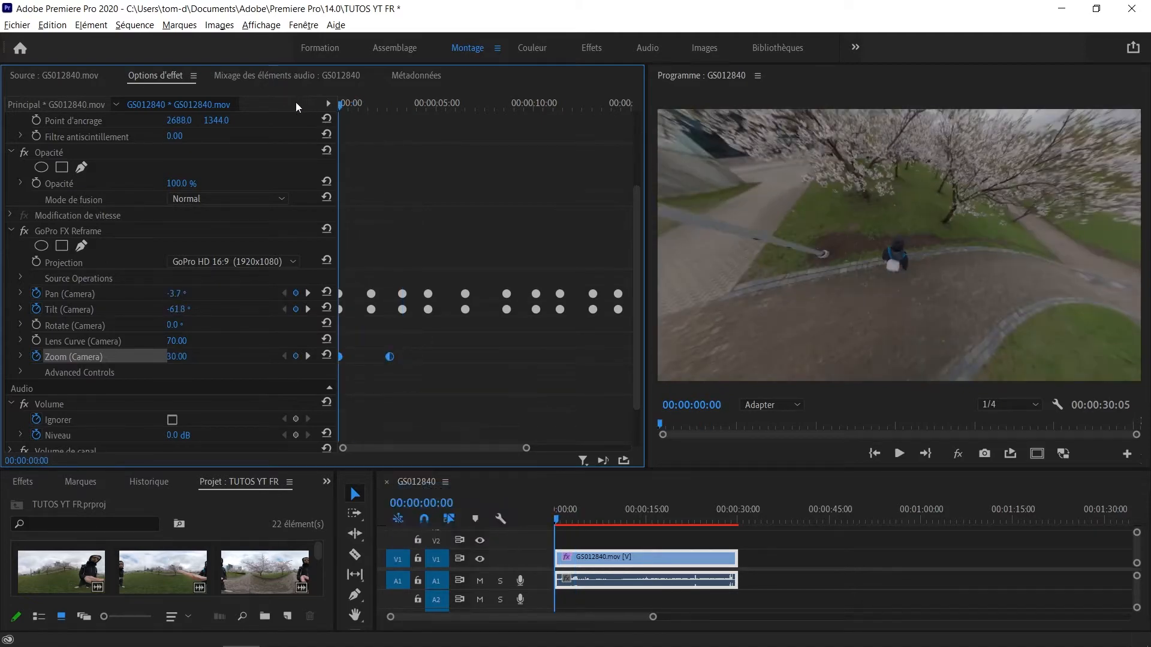
key(space)
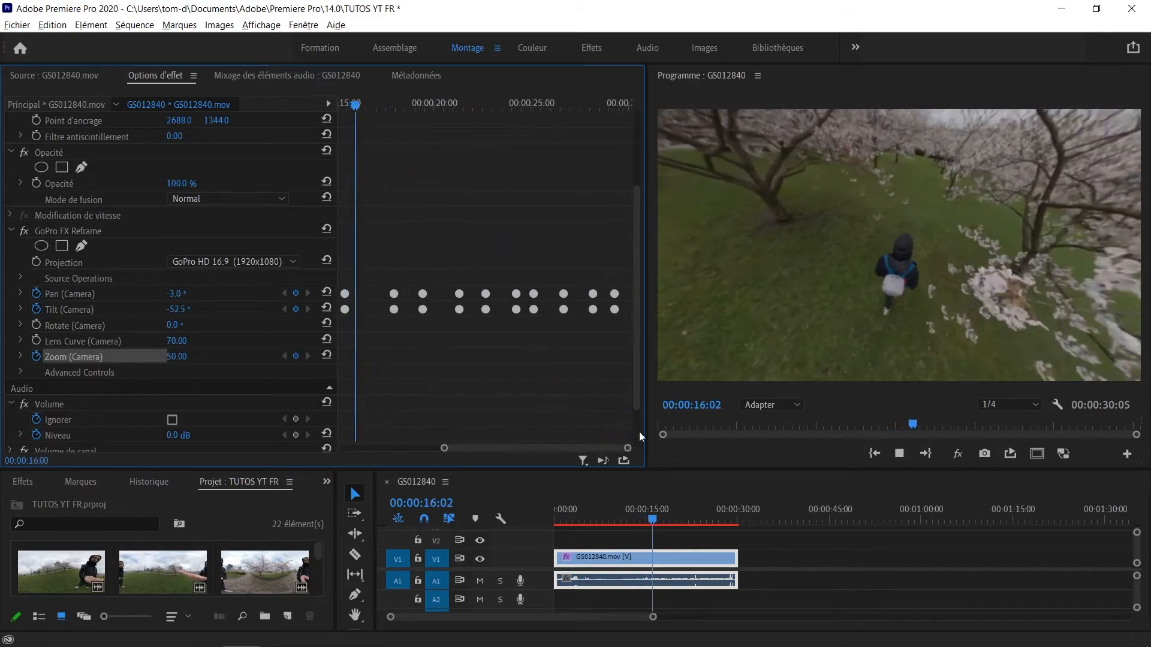
Step: Add a Zoom (Camera) keyframe at 00:00:28:01 and another set to 30 at the very end of the clip
key(space)
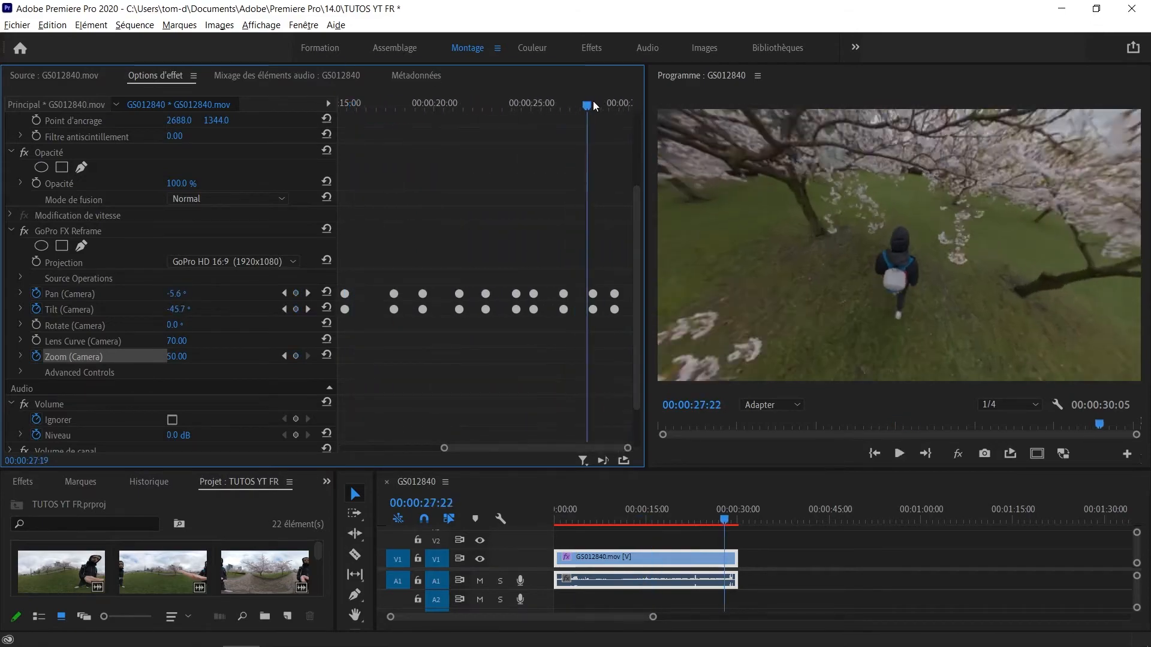
key(space)
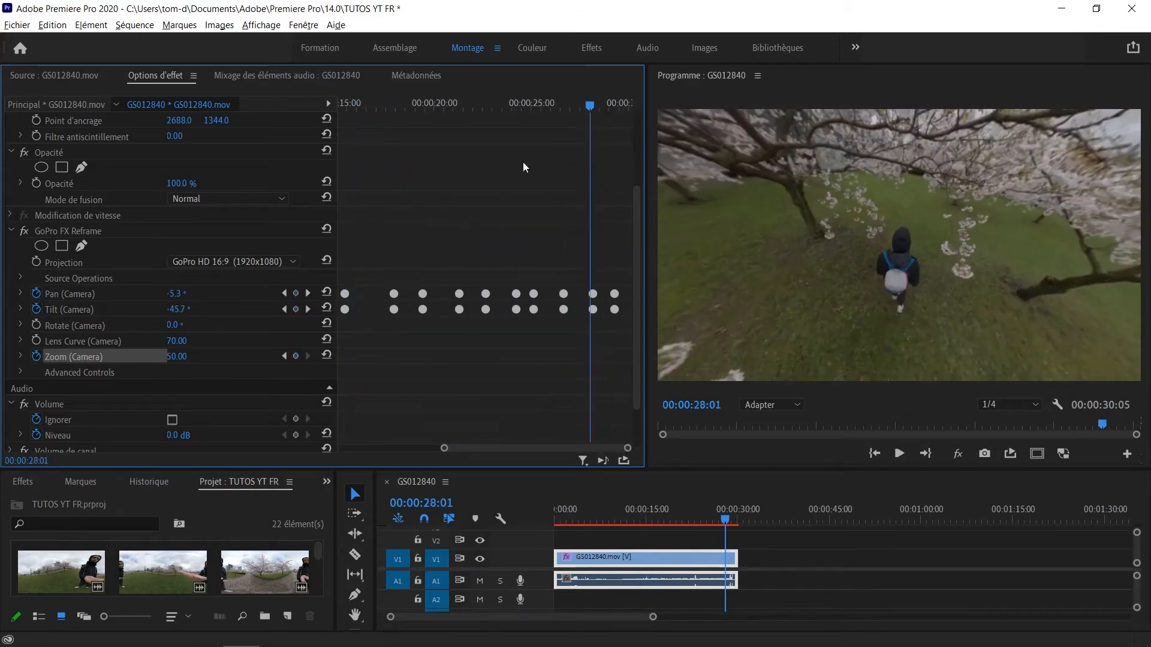
click(296, 358)
drag(591, 105, 630, 107)
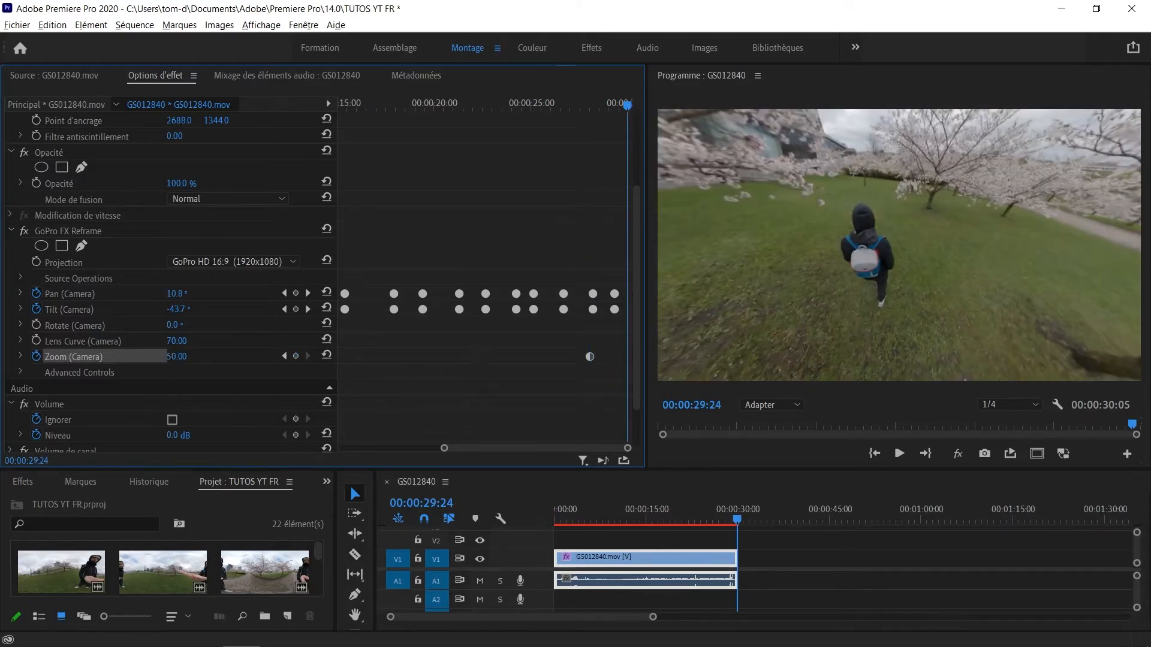
click(177, 357)
text(30)
key(Return)
drag(627, 356, 632, 357)
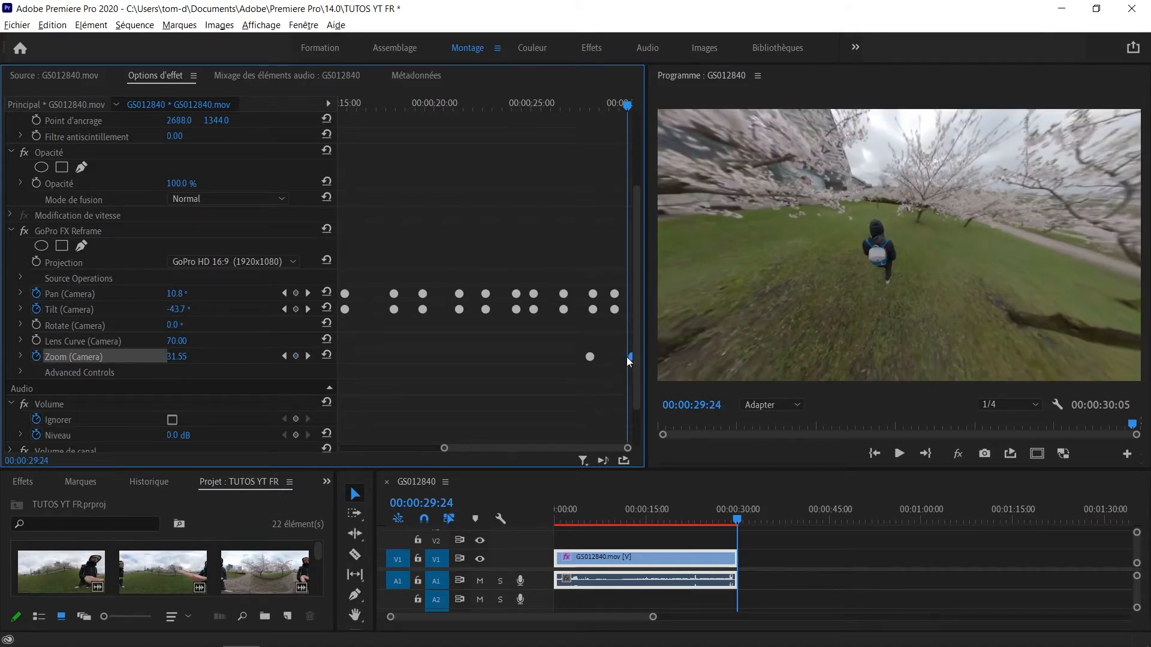
Step: Shift the closing zoom's first keyframe to about 28.8 seconds and replay the clip from the start to check the movement
click(555, 103)
key(space)
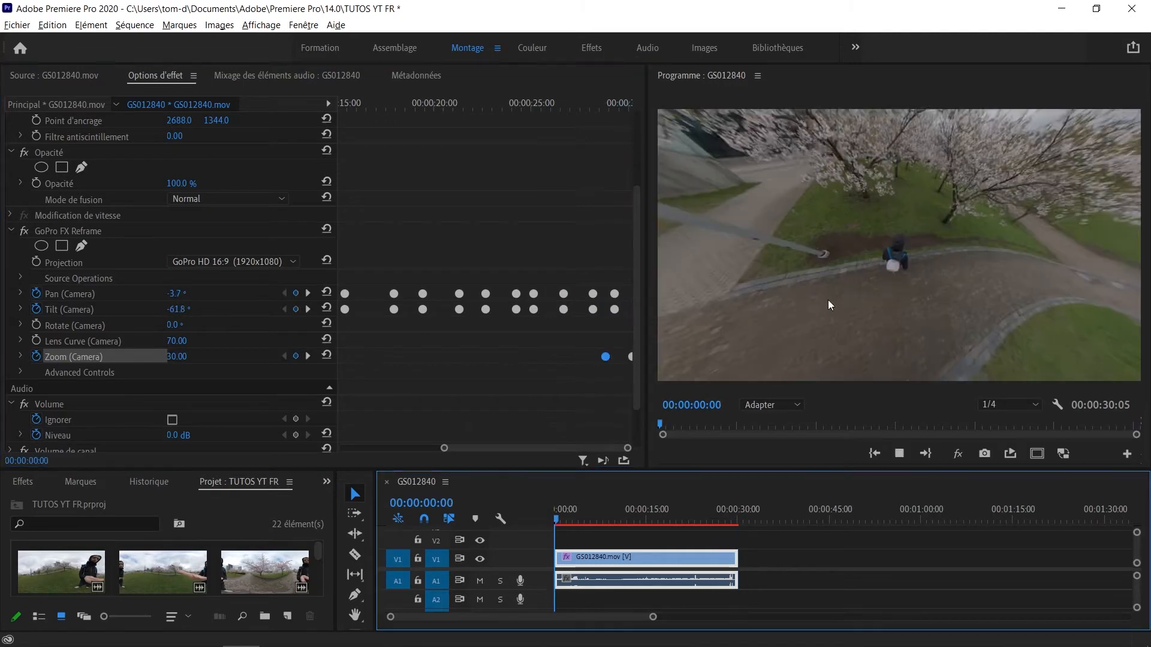
key(space)
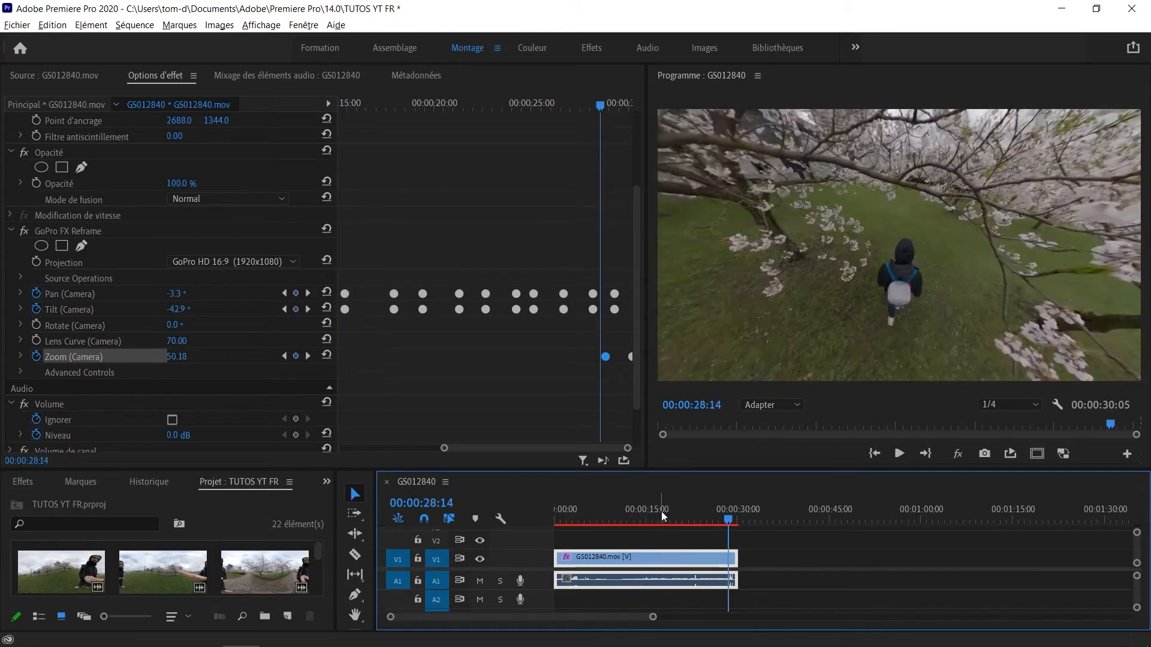
Step: Switch to the colour workspace and load Gopro Cine plus.cube from the Extreme SSD (F:) as the clip's creative Lumetri look
click(661, 512)
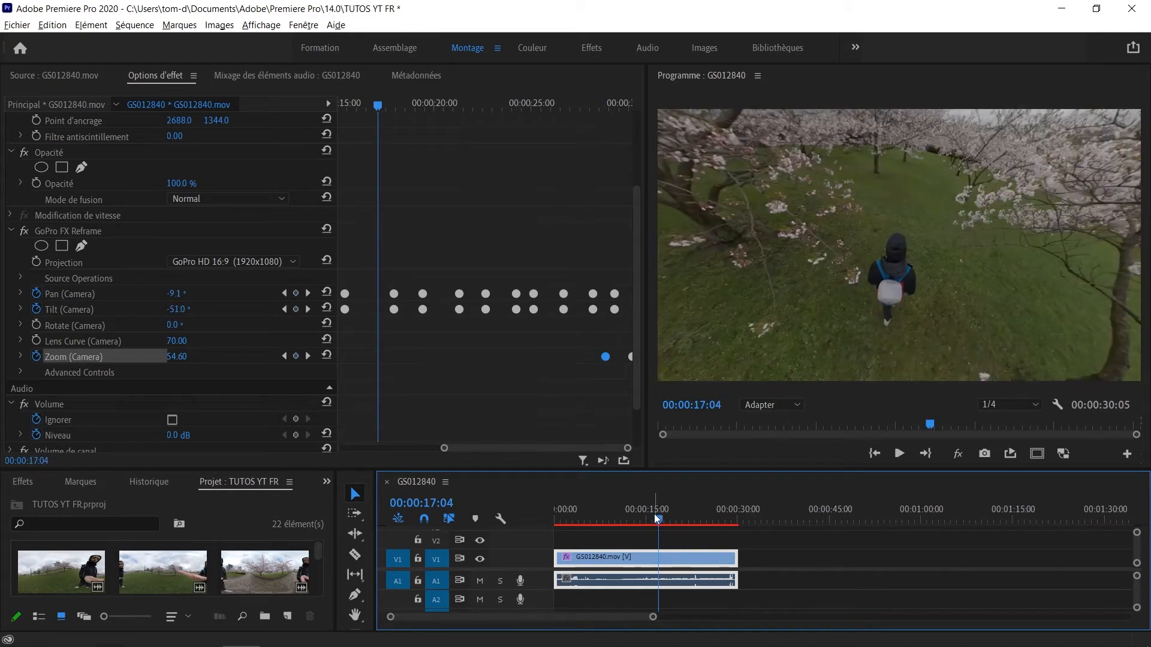
click(537, 49)
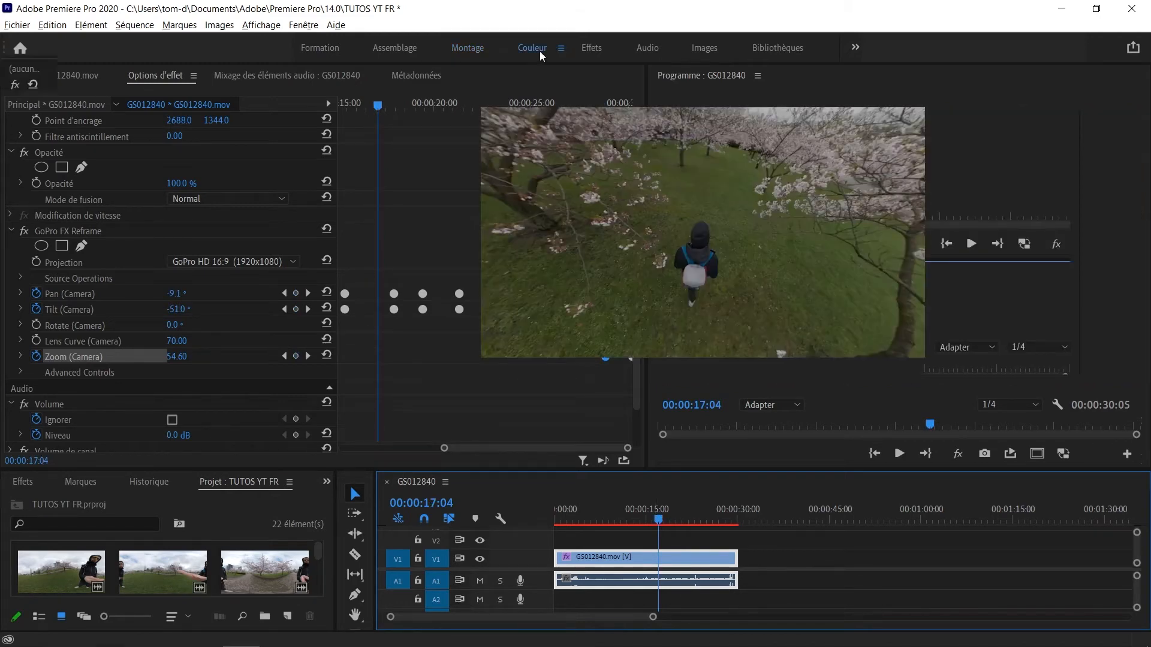
click(1019, 197)
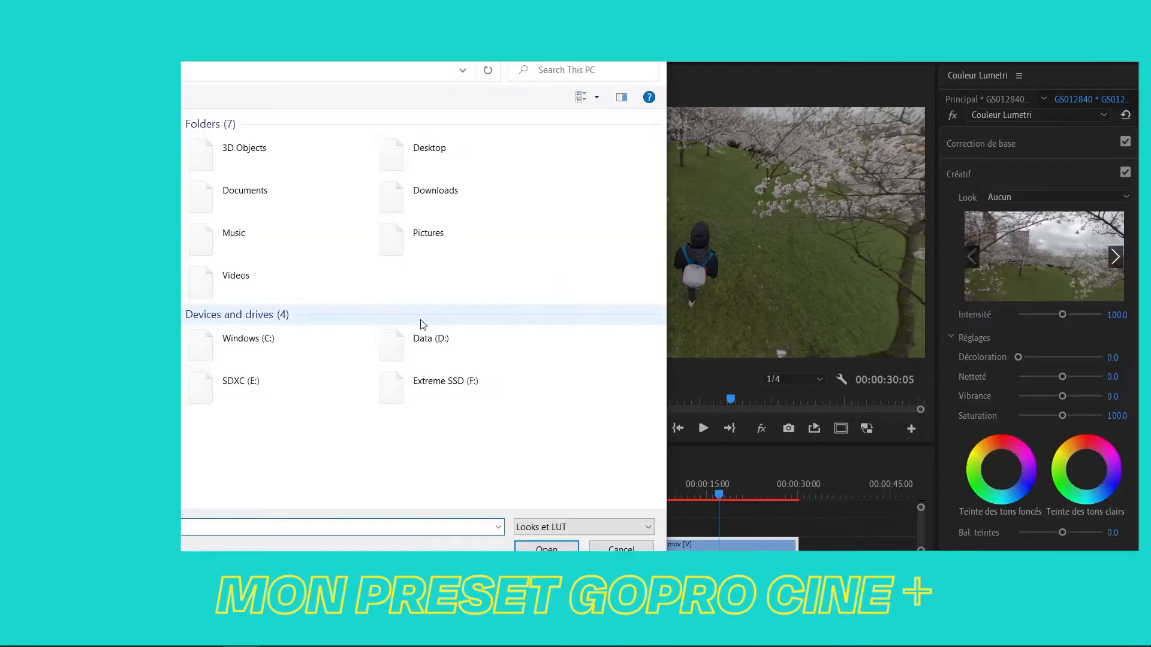
click(965, 243)
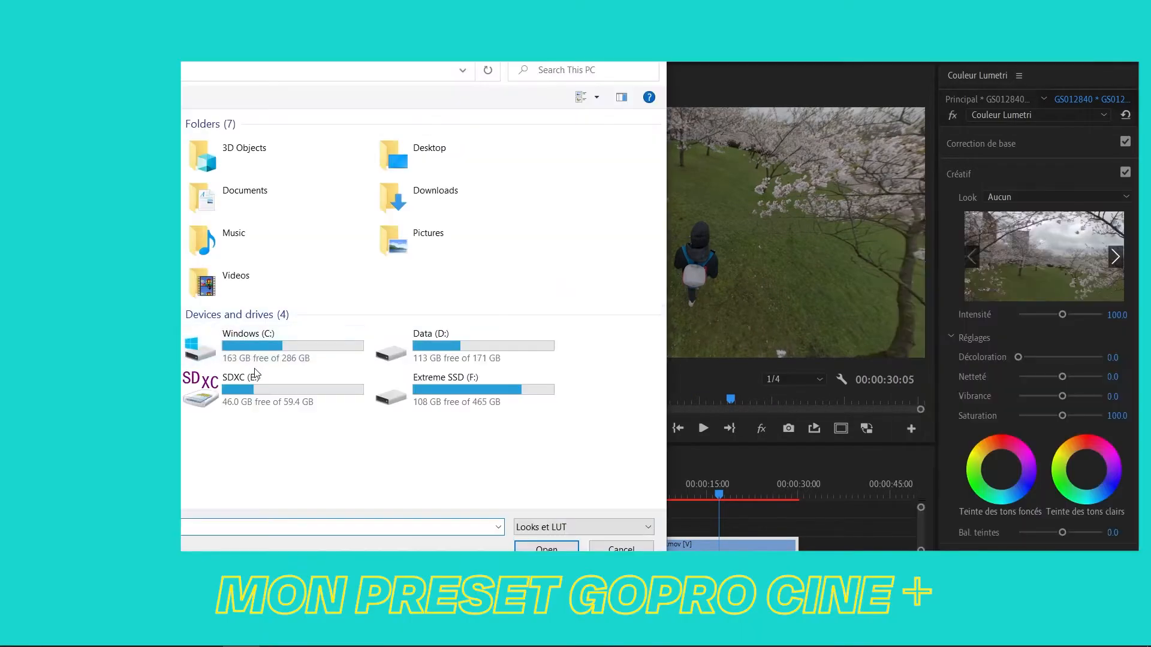
double_click(424, 402)
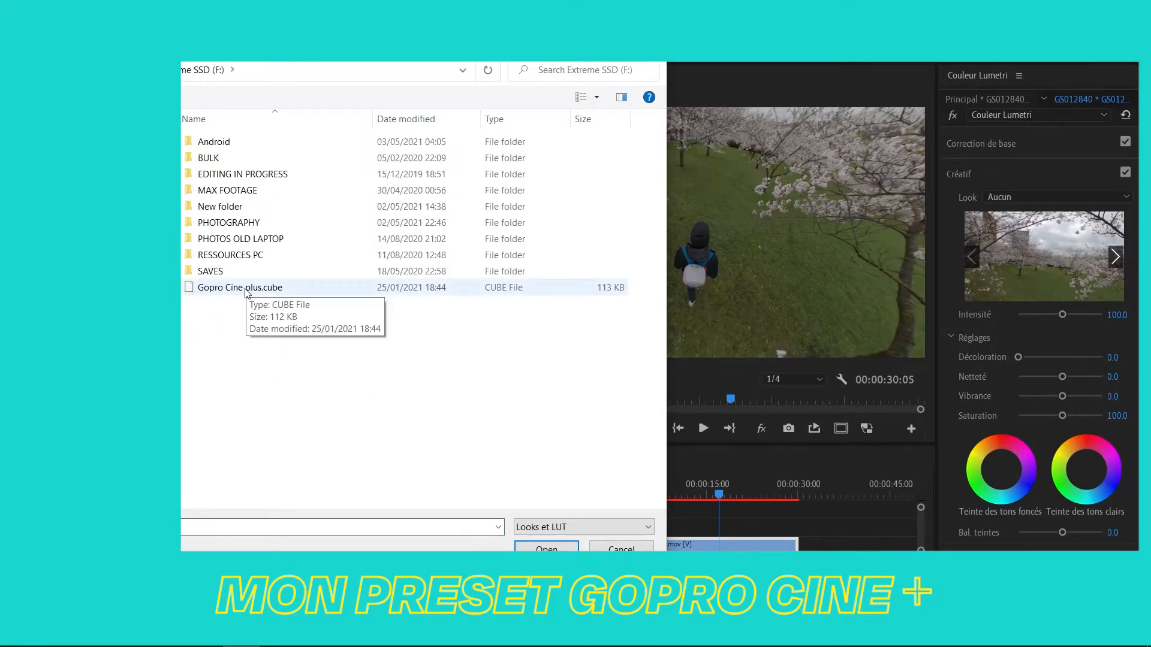
double_click(245, 289)
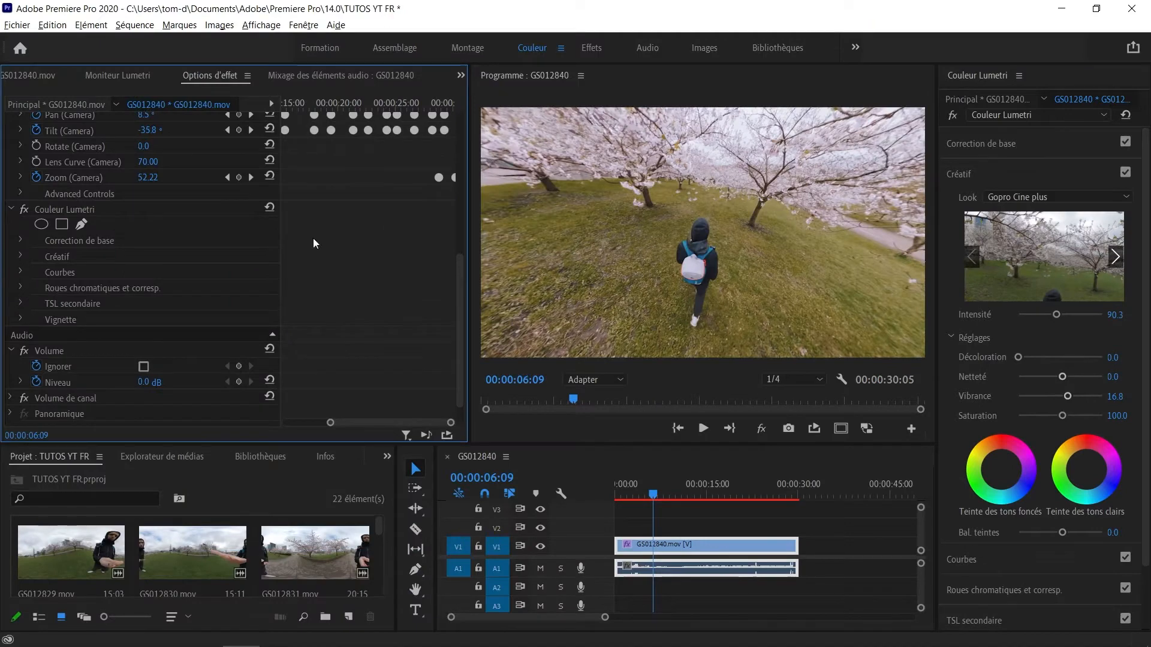
Step: Turn the clip's Lumetri colour effect off and on twice to compare the image with and without the grade
click(25, 211)
click(24, 211)
click(24, 211)
click(25, 211)
Step: Play the graded clip from the start, then check the frames at about 21 and 12 seconds
drag(641, 483, 604, 488)
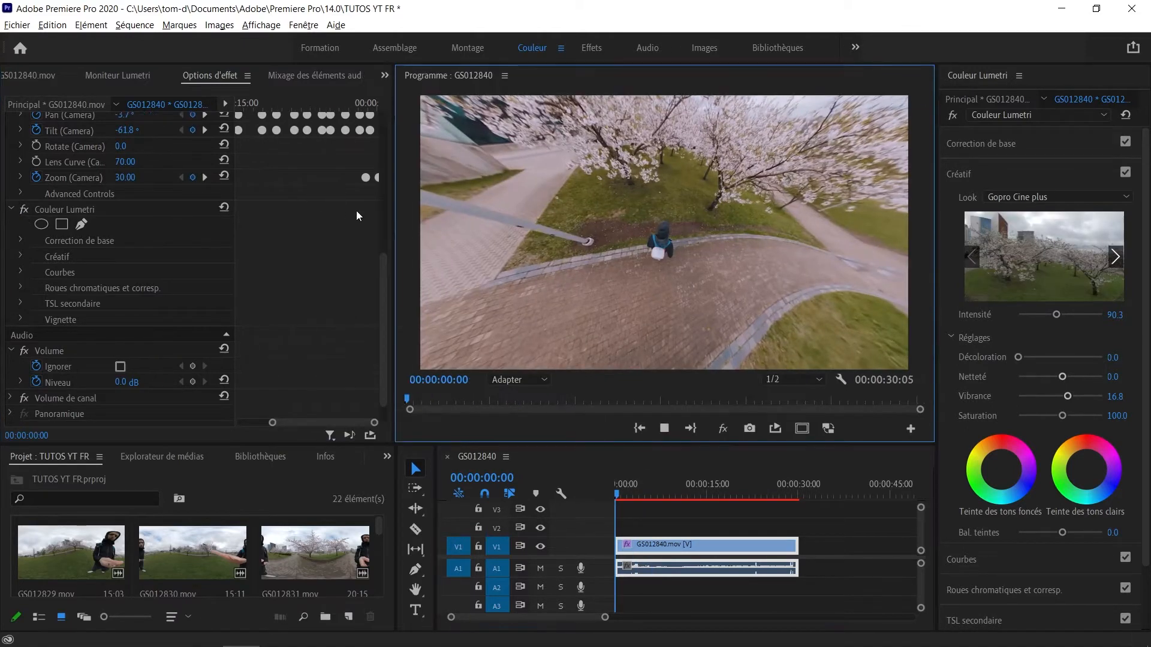
key(space)
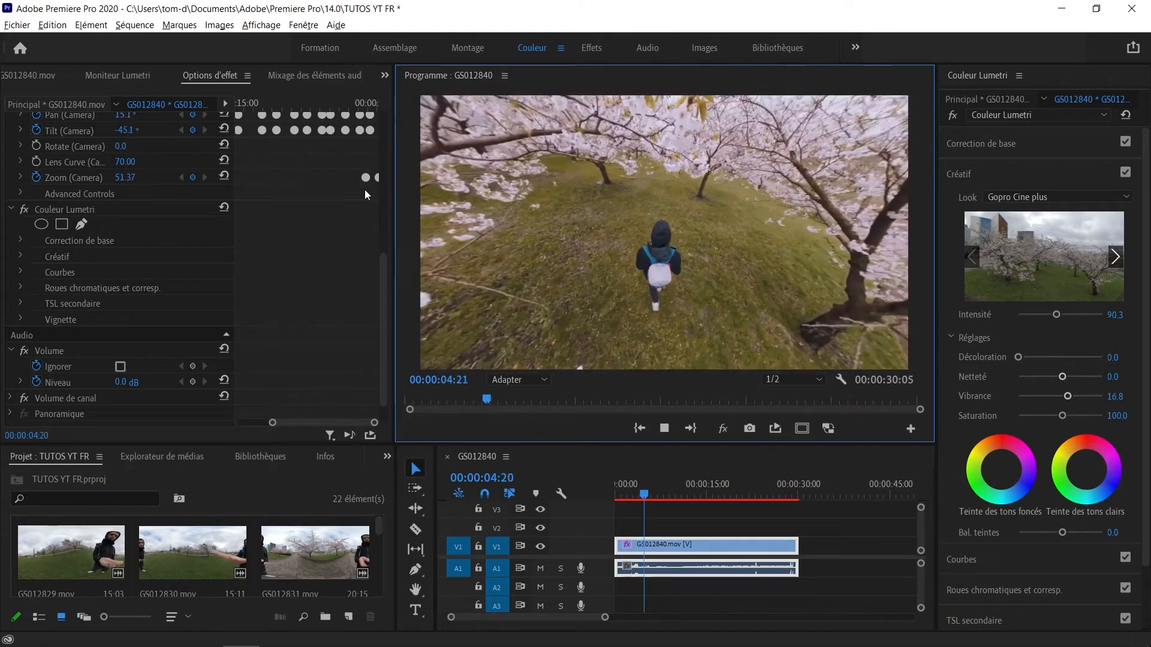
click(747, 495)
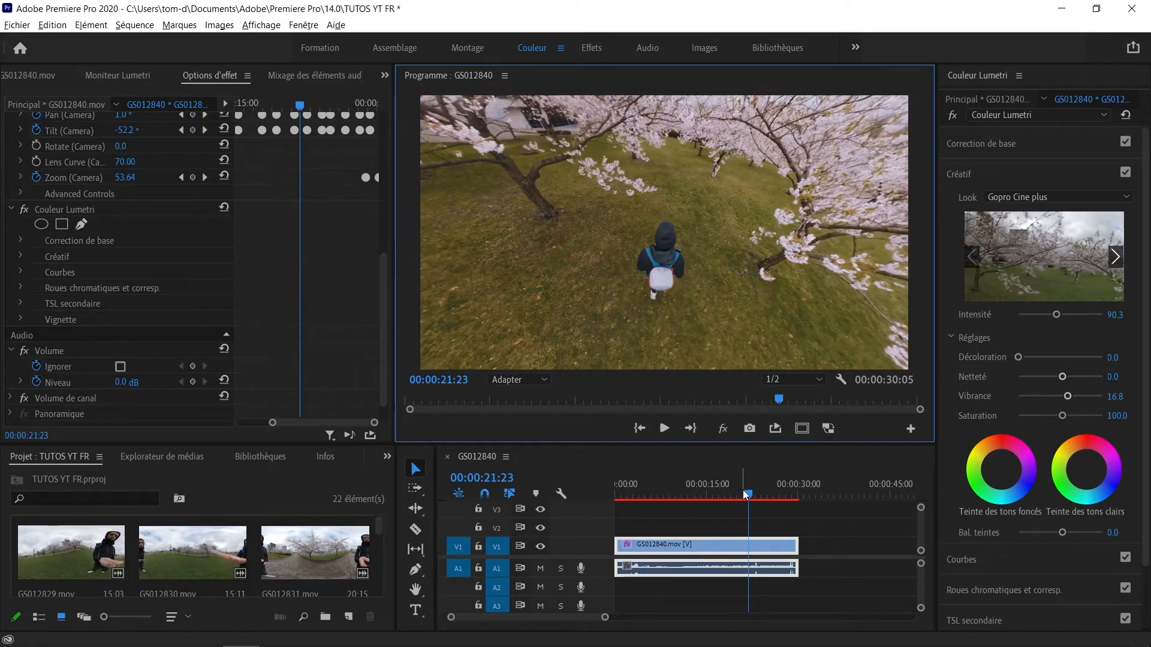
click(692, 495)
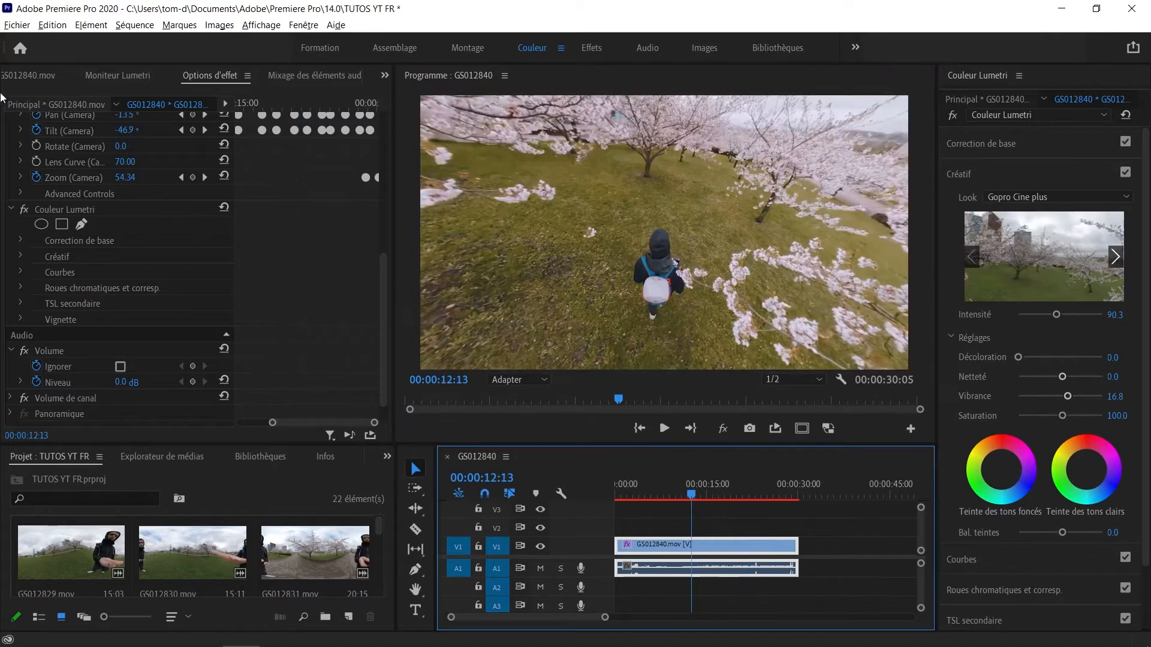
Step: Open the media export settings for the sequence and apply the 360 REFRAME preset
click(17, 24)
mouse_move(146, 397)
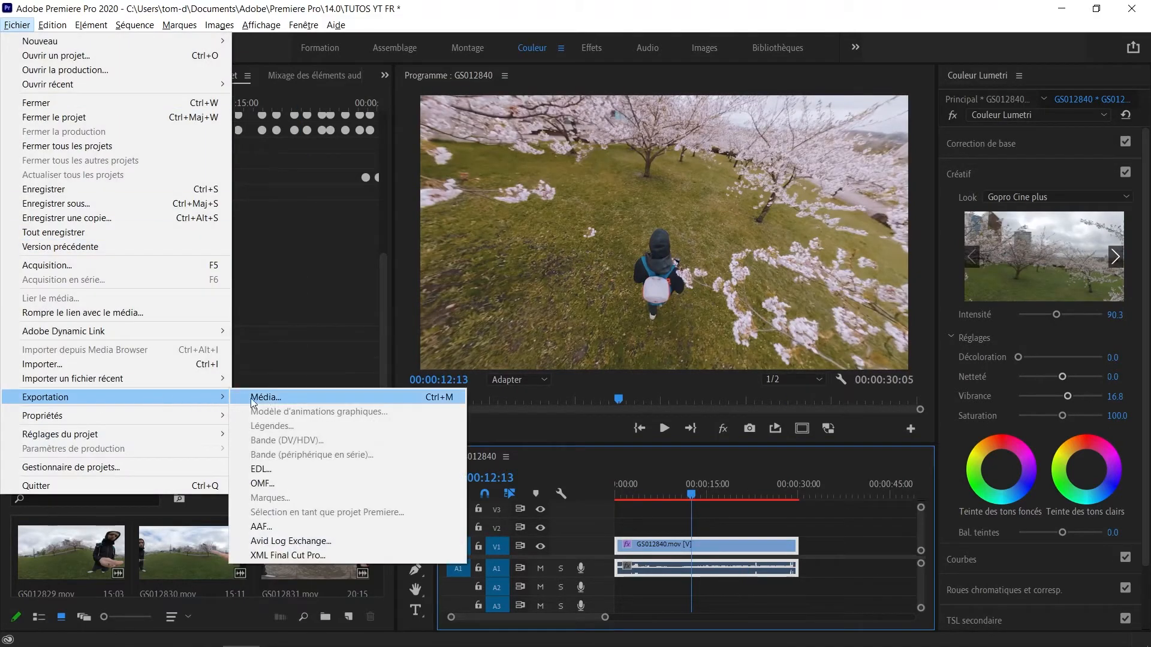
click(261, 398)
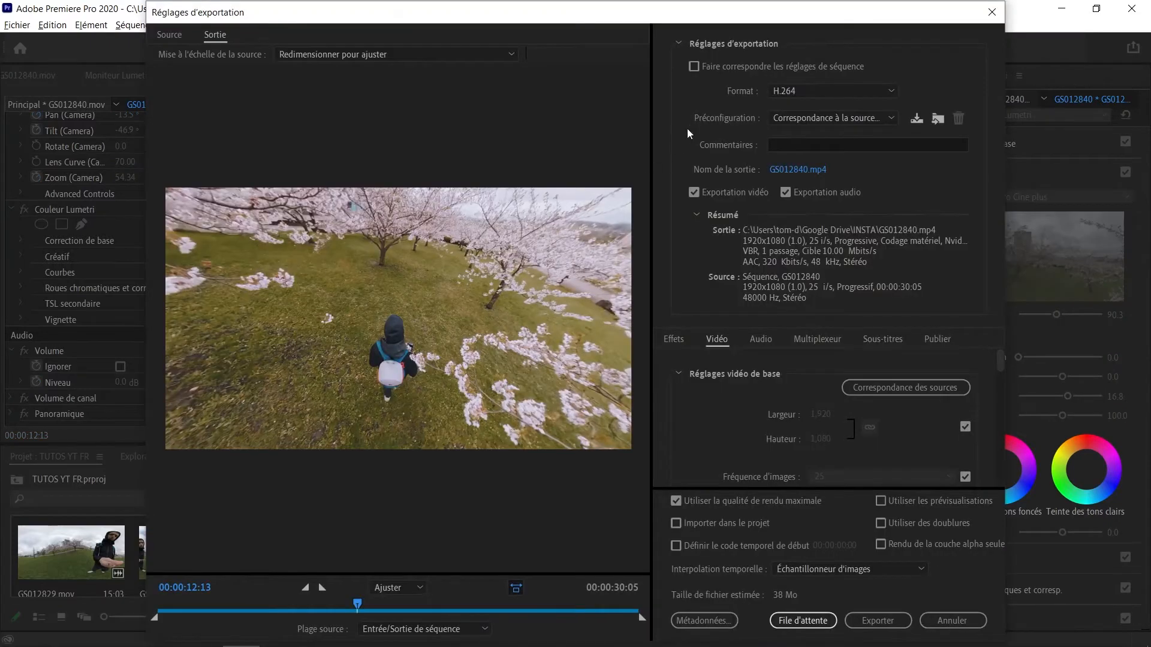
click(886, 119)
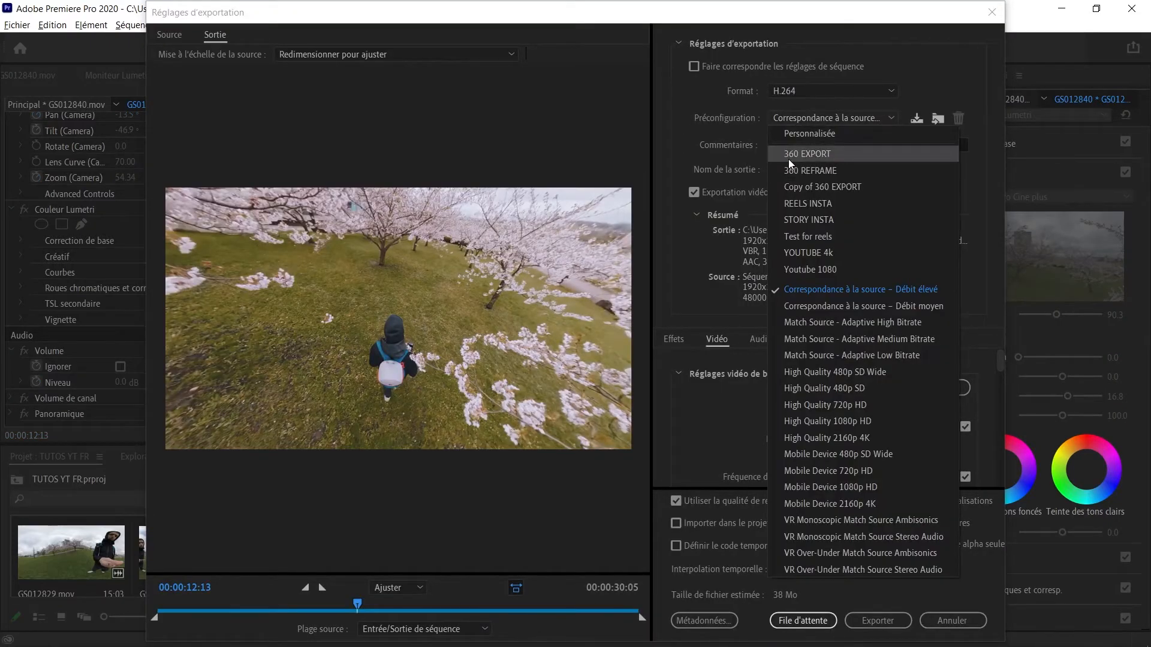
click(807, 173)
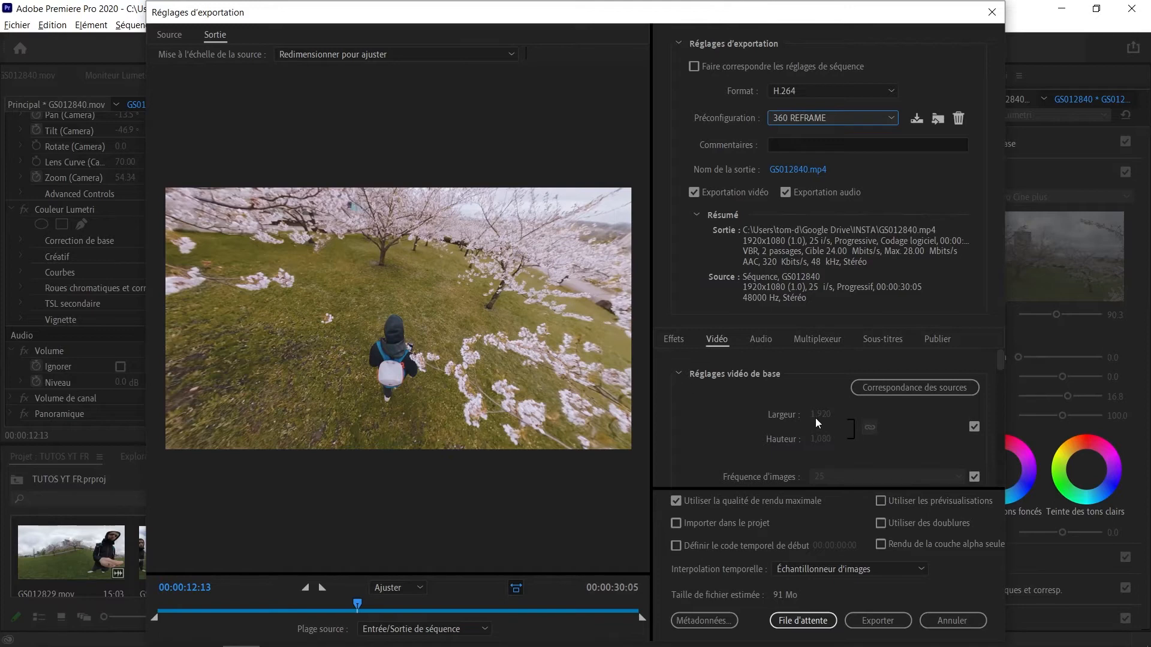
Step: Review the export's video settings down to the bitrate section and choose VBR, 2 passes as the bitrate encoding
scroll(1002, 372, down, 3)
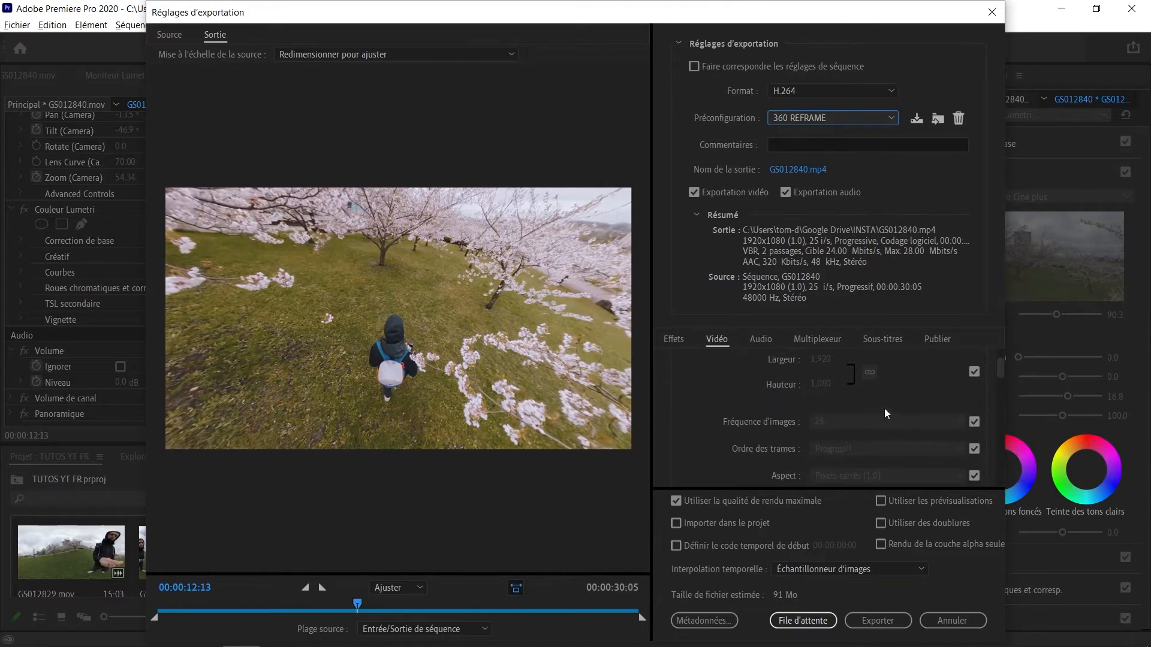
scroll(1001, 373, down, 8)
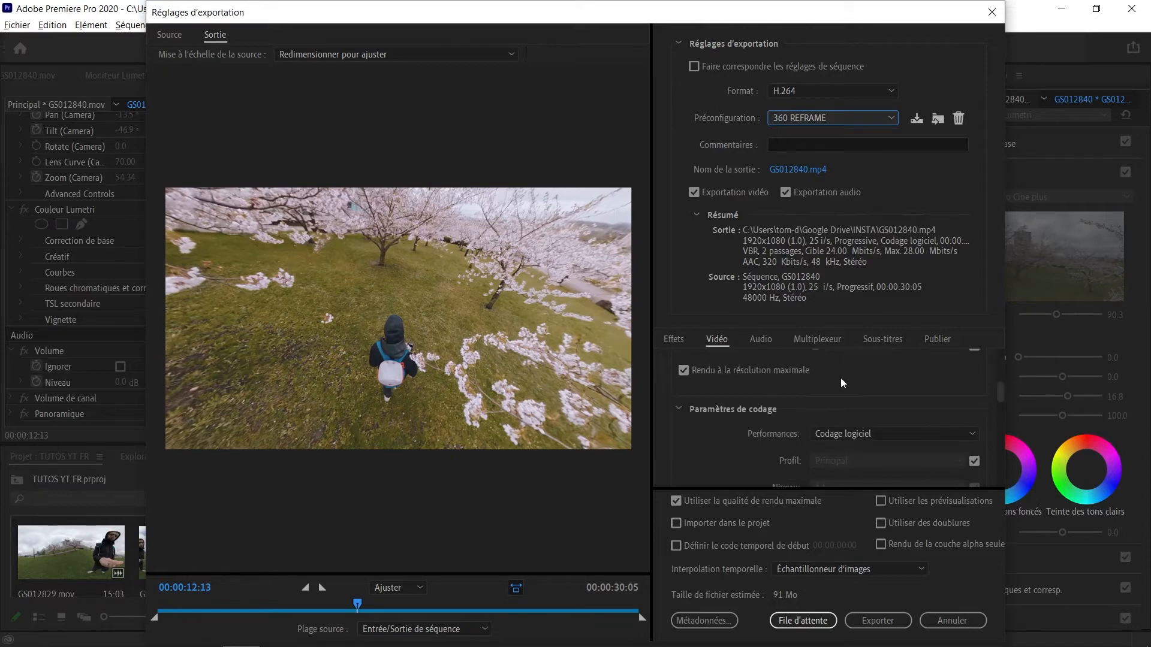
scroll(887, 388, down, 2)
click(902, 391)
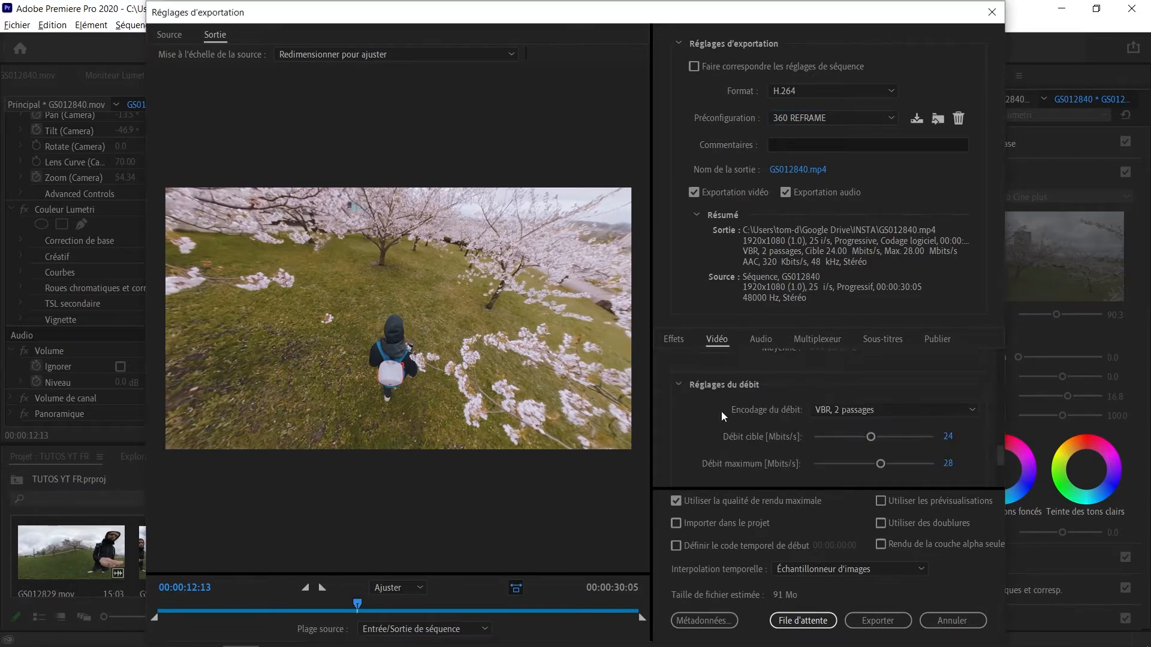
scroll(721, 411, down, 2)
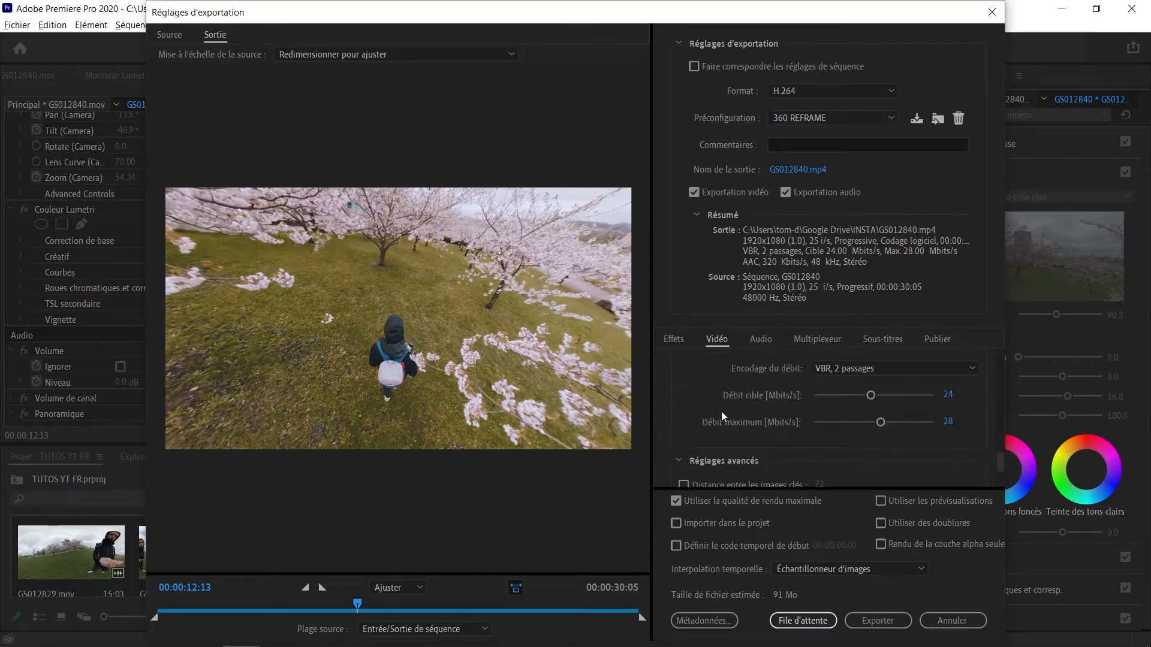
click(843, 372)
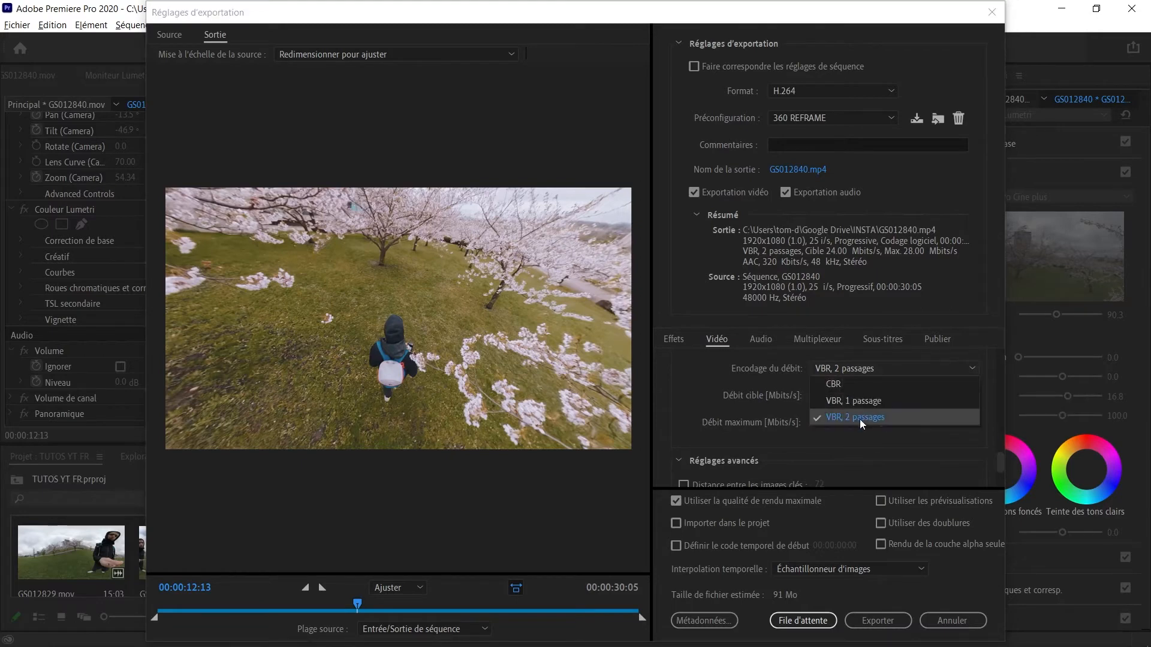
click(859, 418)
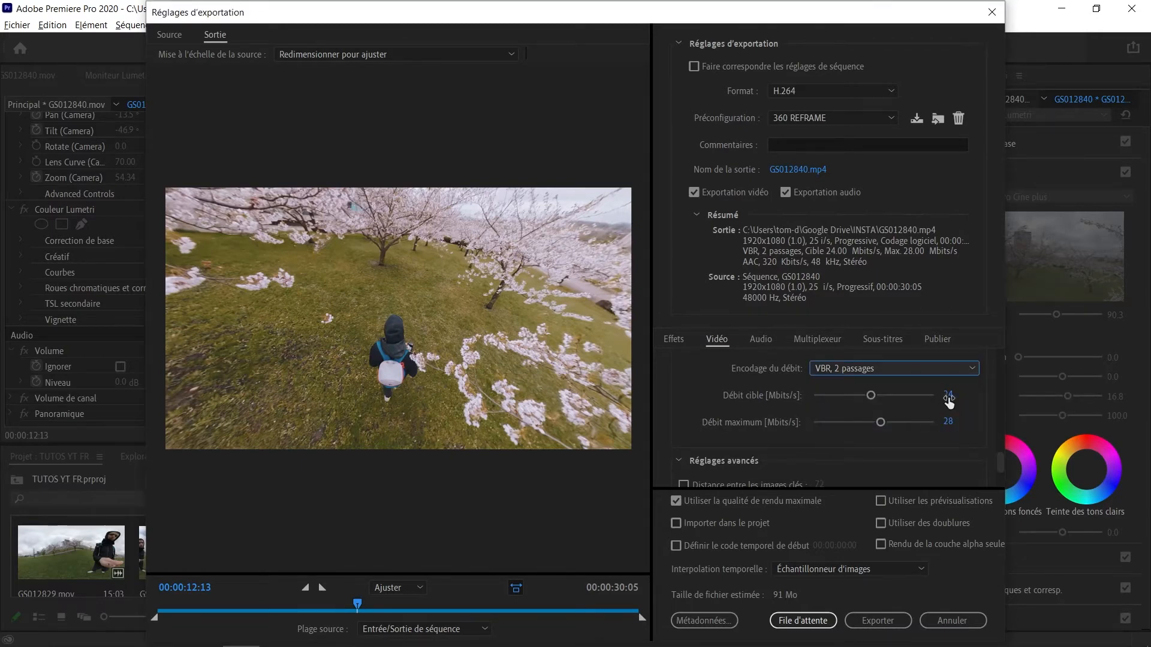